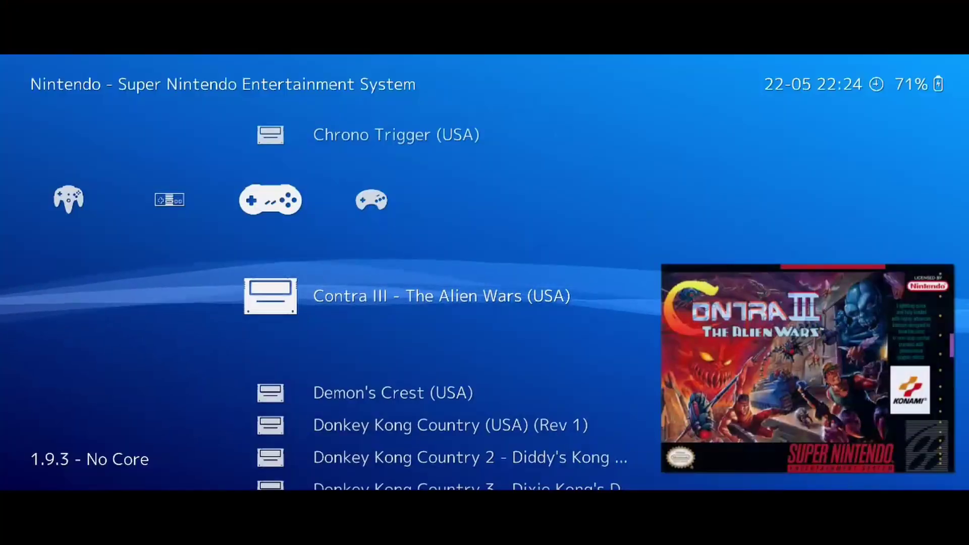
Step: Browse the SNES, NES and Nintendo 64 playlists and look over Banjo-Kazooie's options
key(Down)
key(Down)
key(Down)
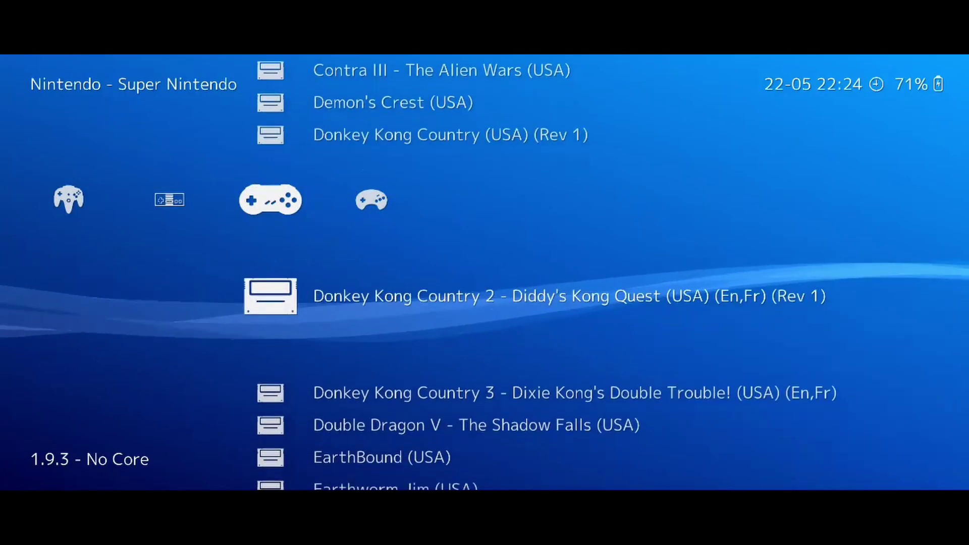
key(Left)
key(Down)
key(Down)
key(Down)
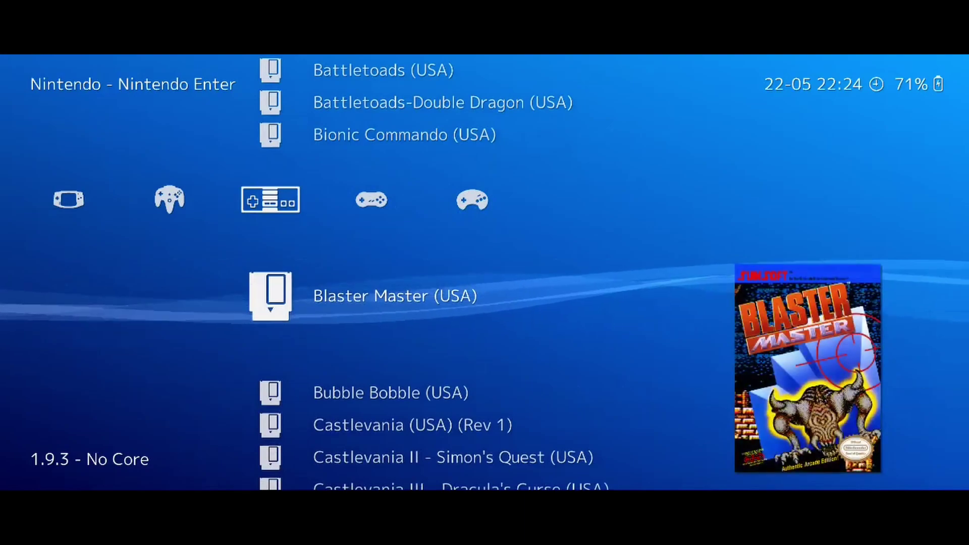
key(Left)
key(Down)
key(Down)
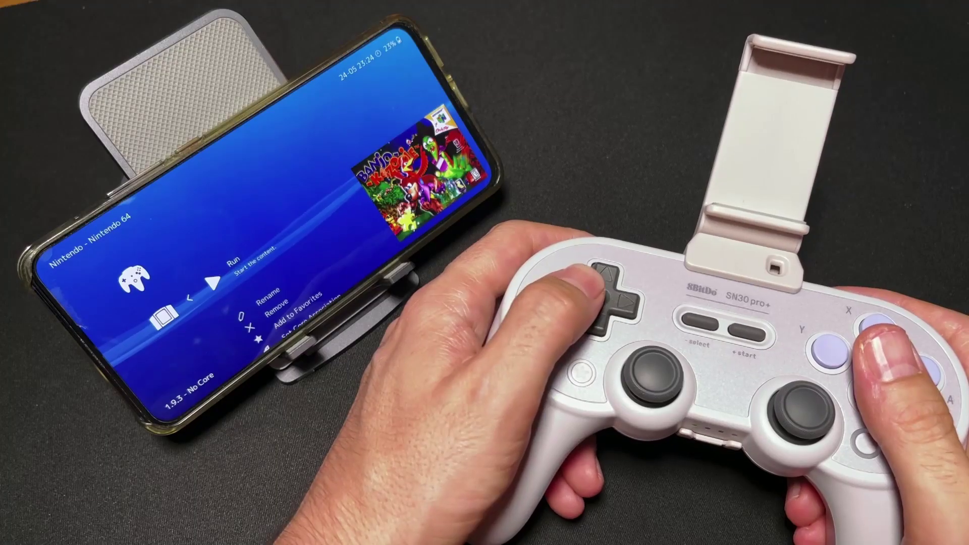
key(Up)
key(Down)
Step: Glance at the GBA playlist, then run Banjo-Kazooie (USA) from the Nintendo 64 list
key(BackSpace)
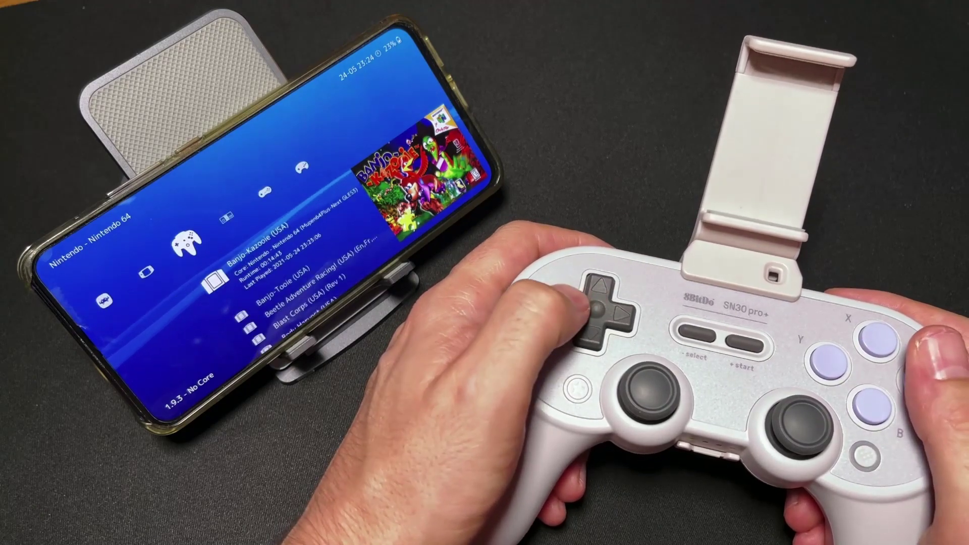
key(Left)
key(Left)
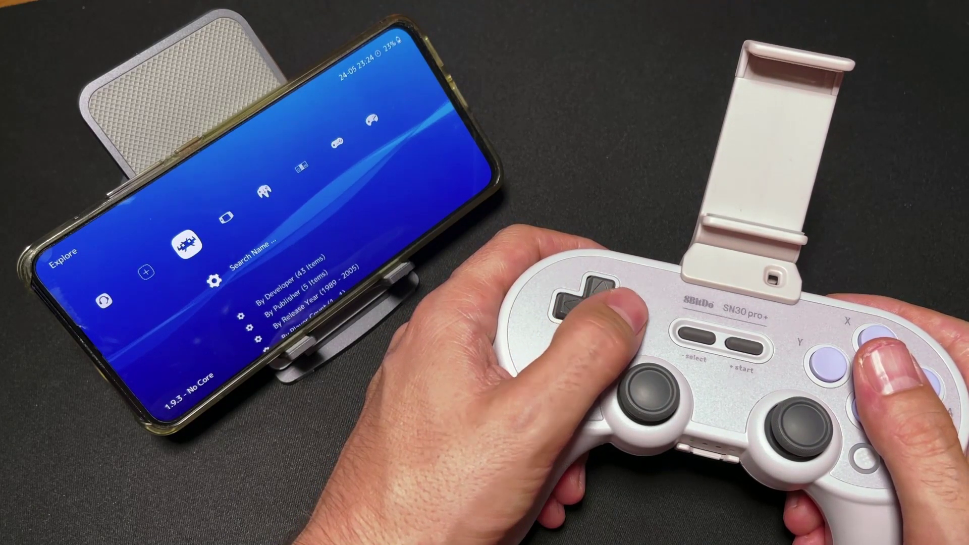
key(Right)
key(Right)
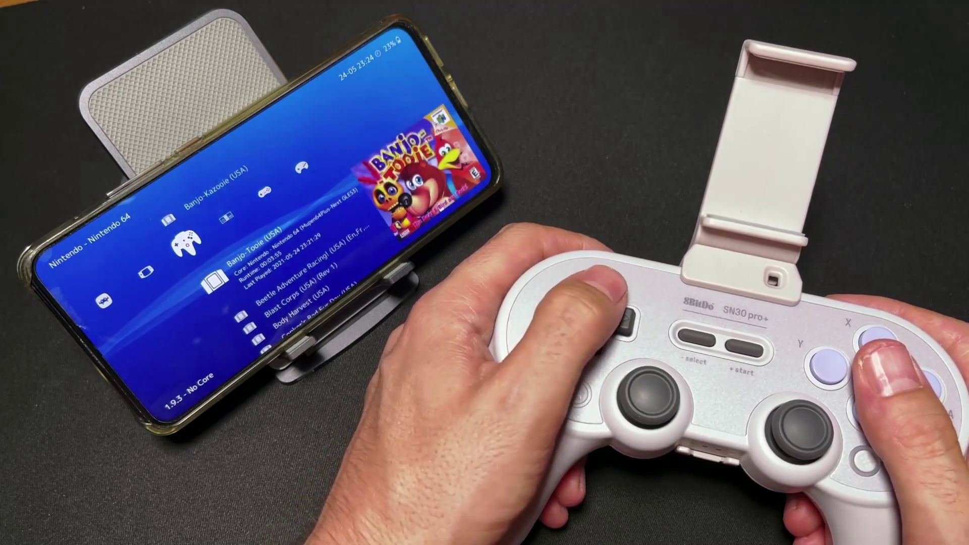
key(Return)
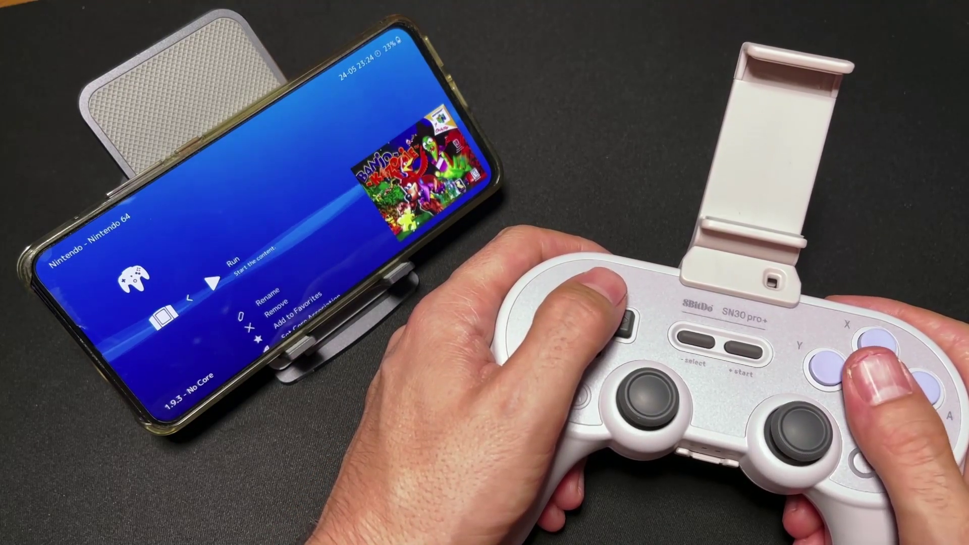
key(Return)
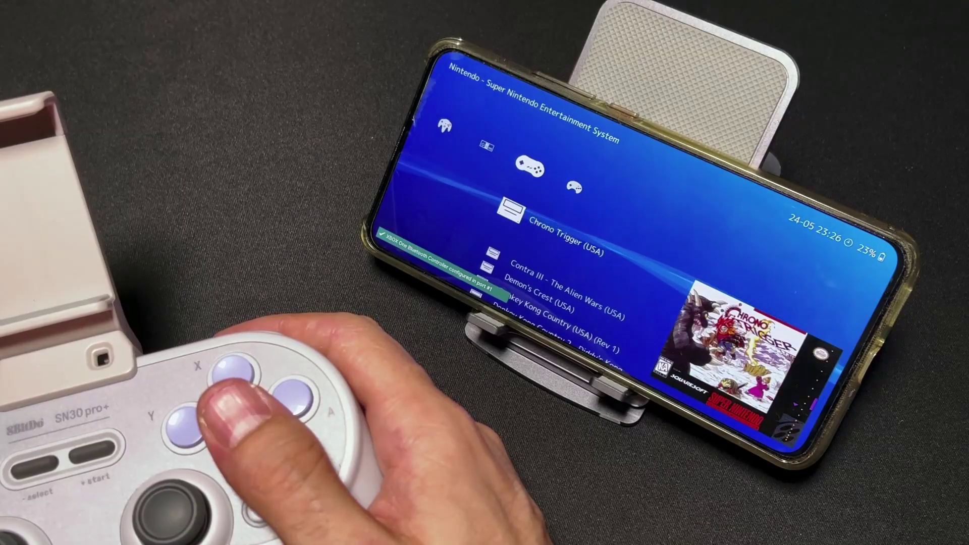
Step: Highlight Altered Beast in the Sega Mega Drive - Genesis playlist and run it
key(Right)
key(Down)
key(Down)
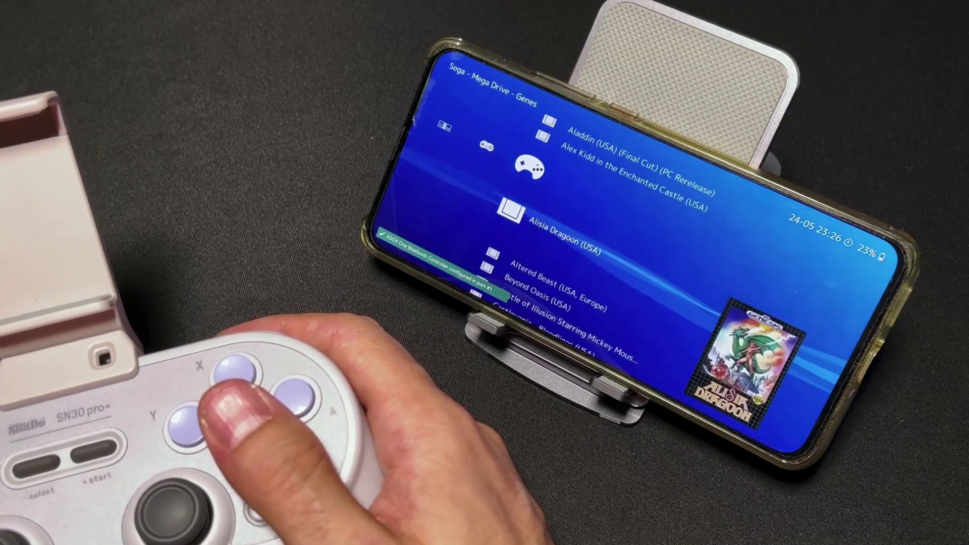
key(Down)
key(Return)
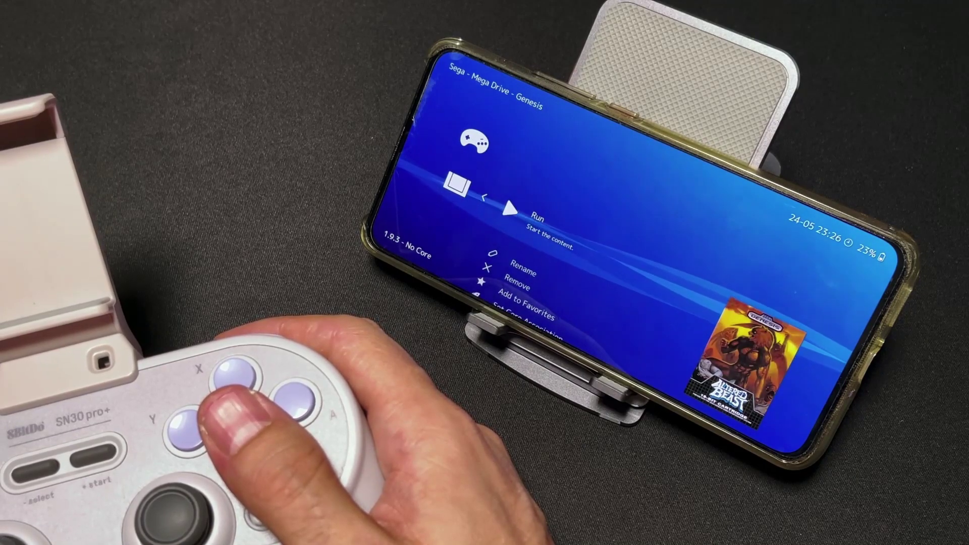
key(Return)
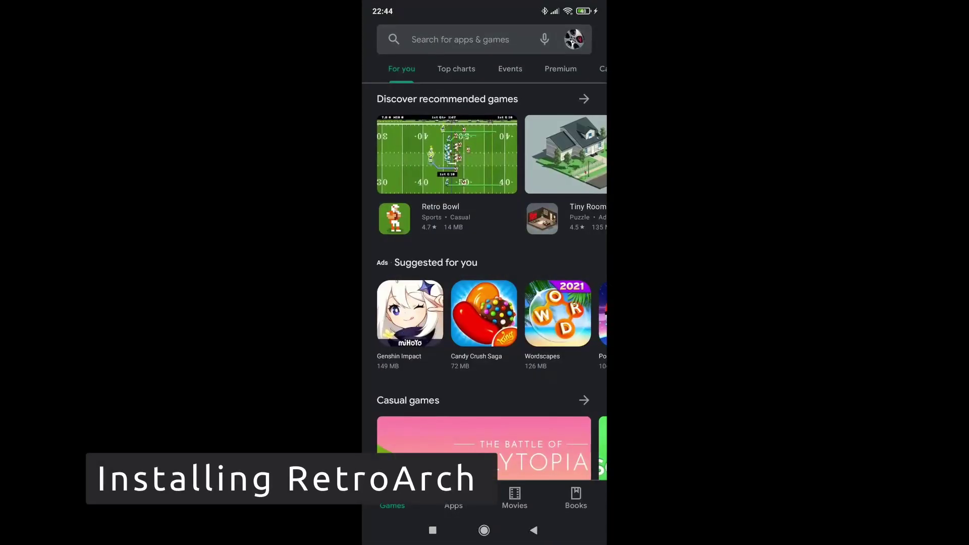
Step: Search the Play Store for retroarch and start installing Libretro's RetroArch Plus
click(471, 39)
click(422, 110)
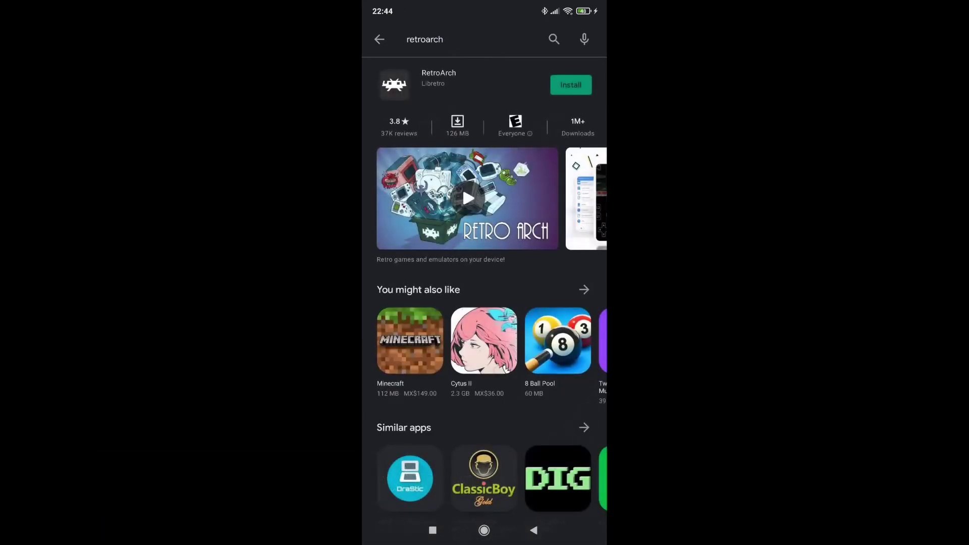
drag(500, 351, 529, 151)
click(512, 340)
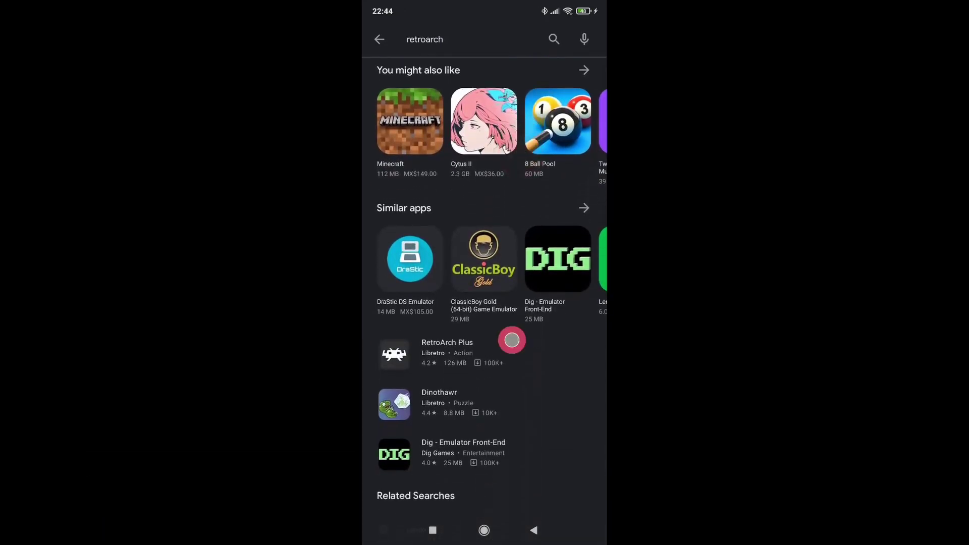
drag(512, 340, 516, 181)
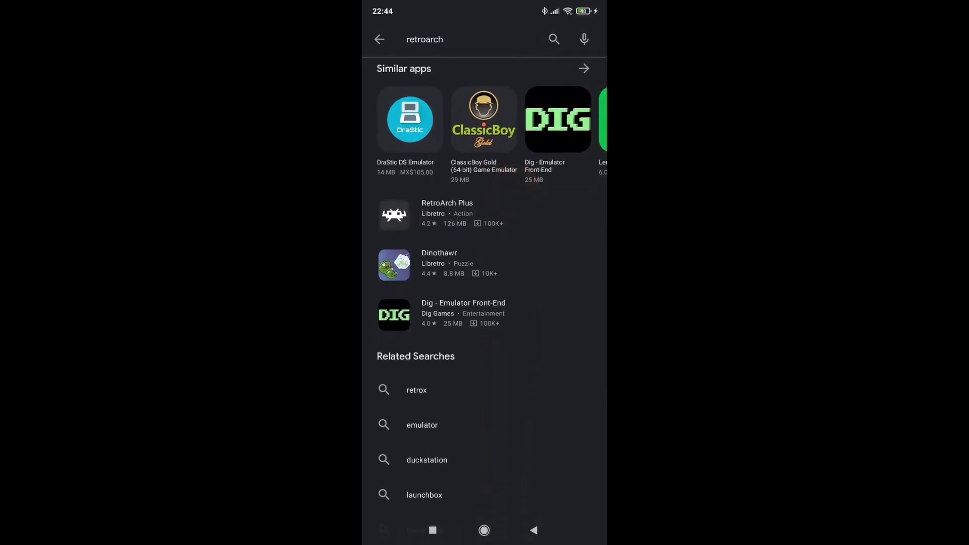
click(482, 216)
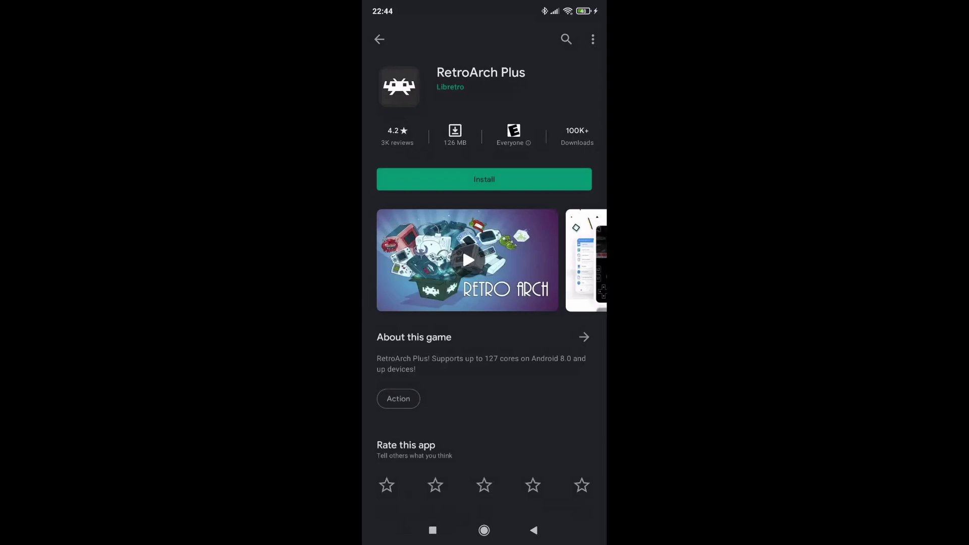
click(549, 185)
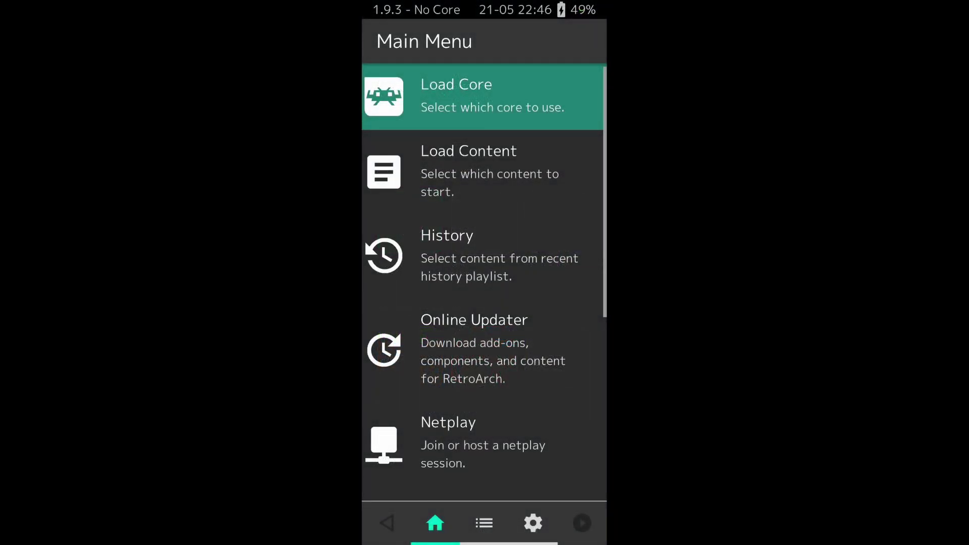
Step: Open the menu driver list under Settings > User Interface, then return to the main menu
click(533, 523)
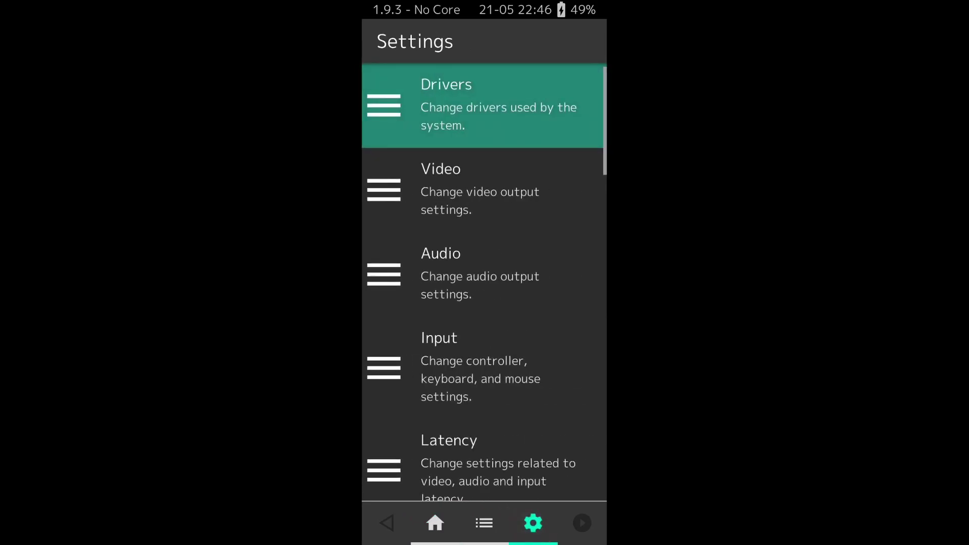
drag(532, 439, 538, 158)
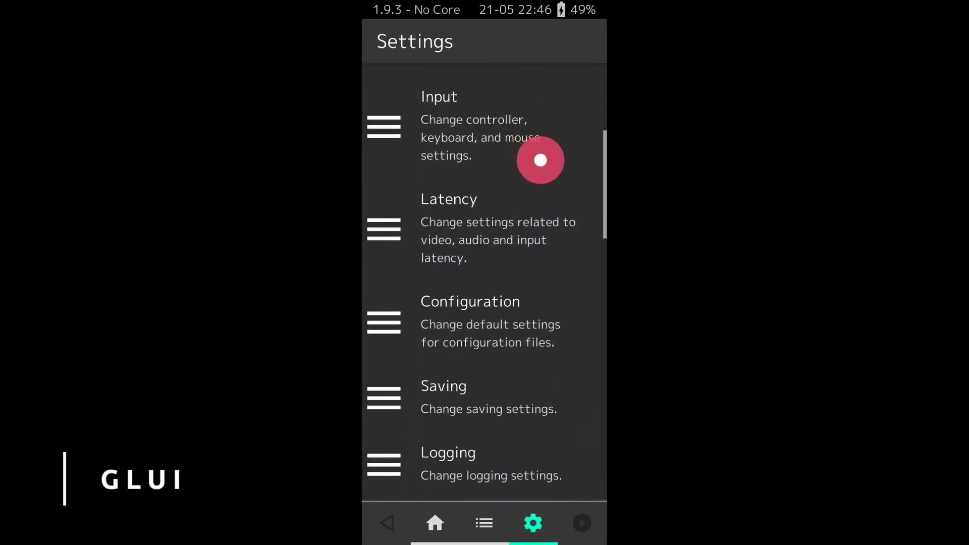
drag(531, 272, 549, 137)
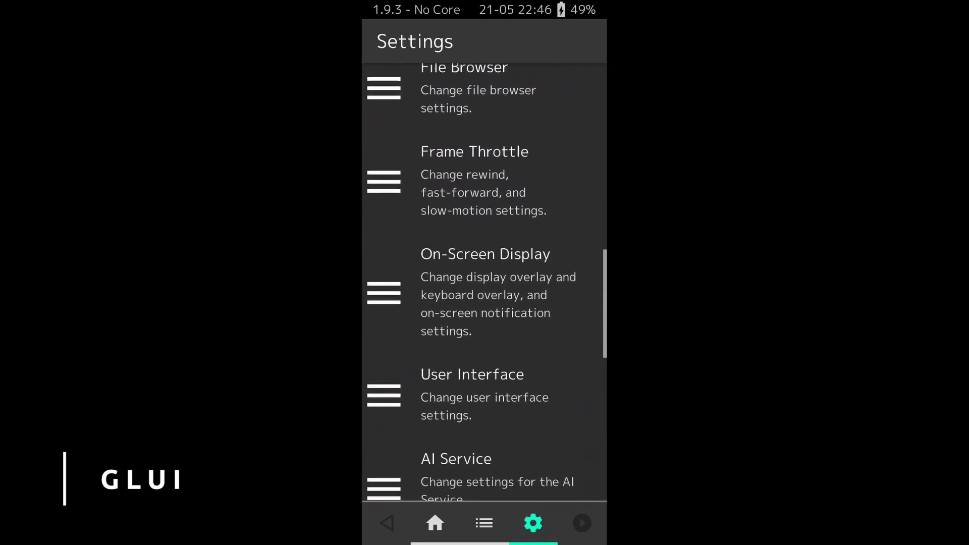
drag(532, 322, 538, 233)
click(461, 216)
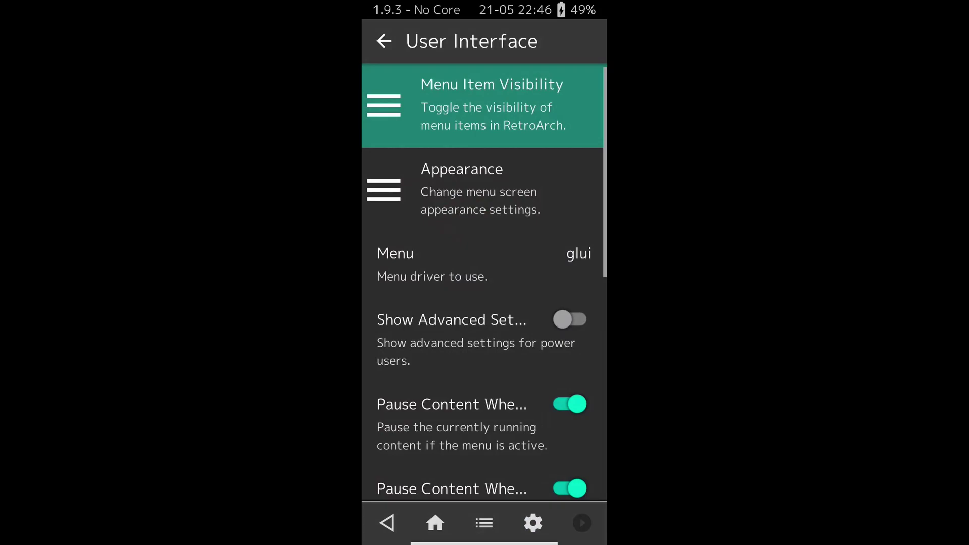
click(504, 266)
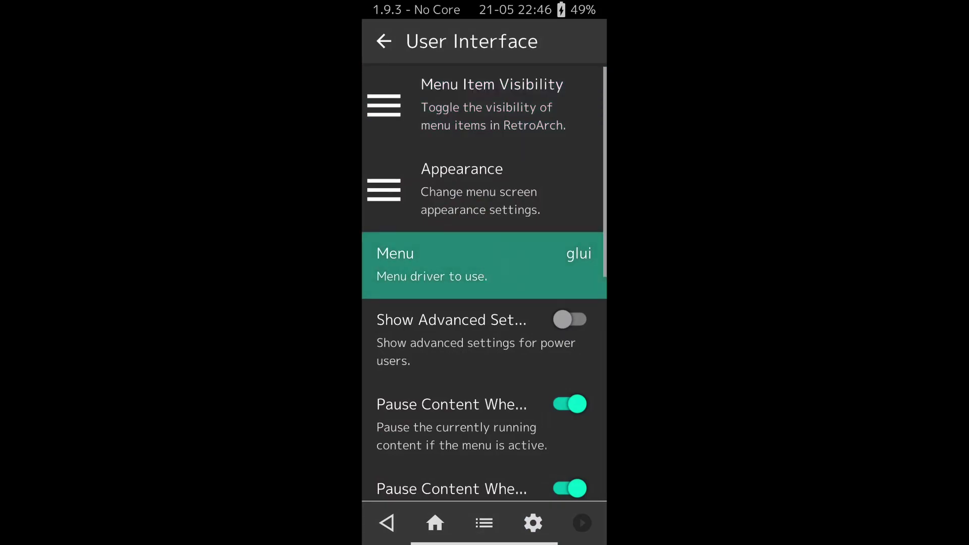
click(518, 272)
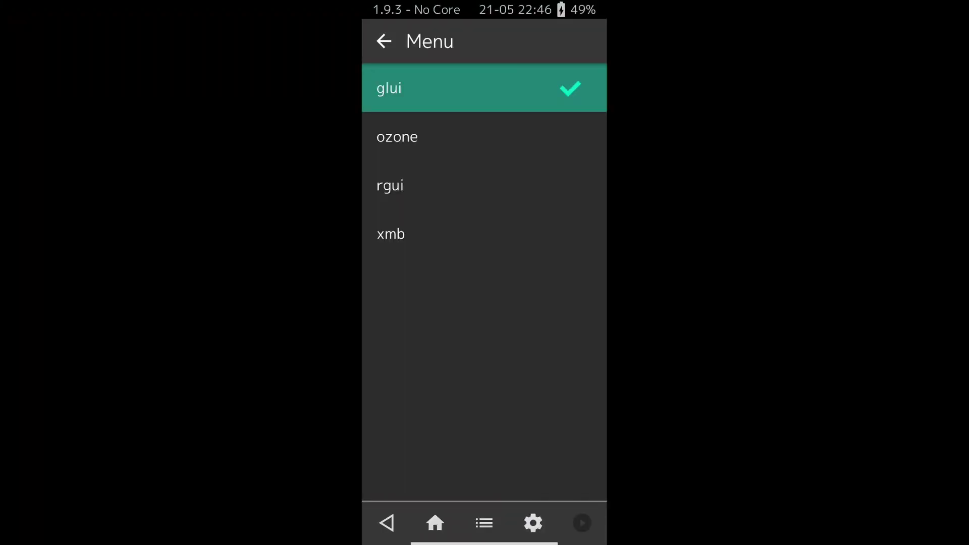
click(435, 522)
Step: Go back to Settings > User Interface > Menu driver and choose ozone
click(533, 522)
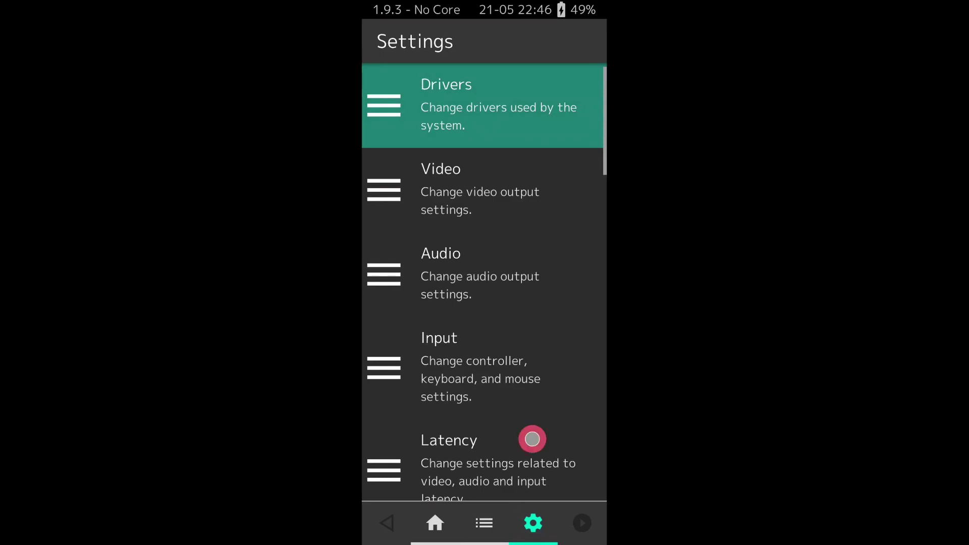
drag(532, 438, 536, 199)
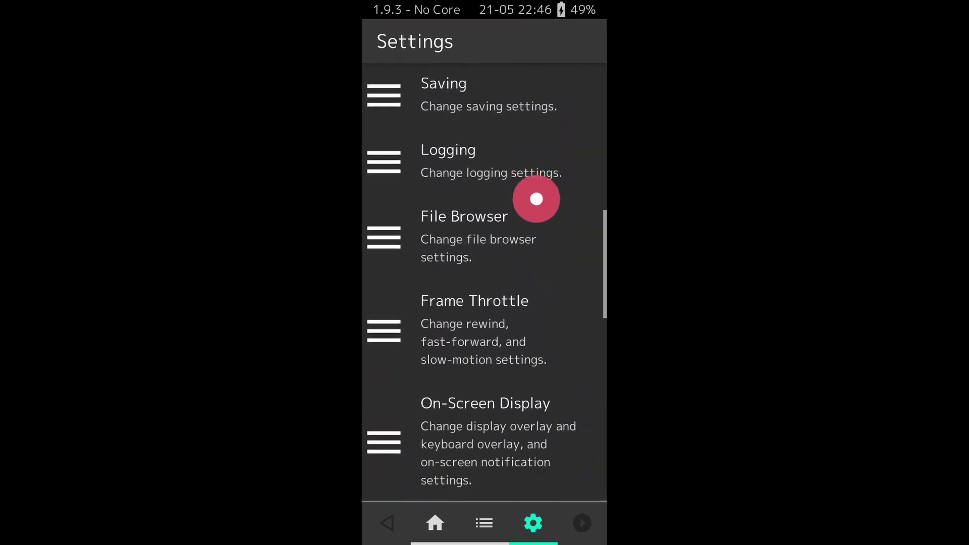
drag(537, 354, 538, 206)
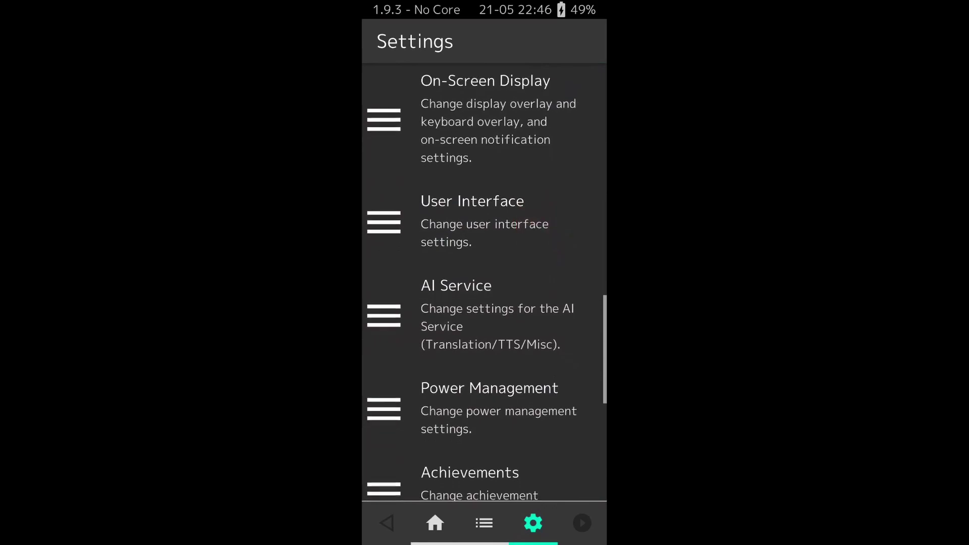
click(461, 219)
click(503, 266)
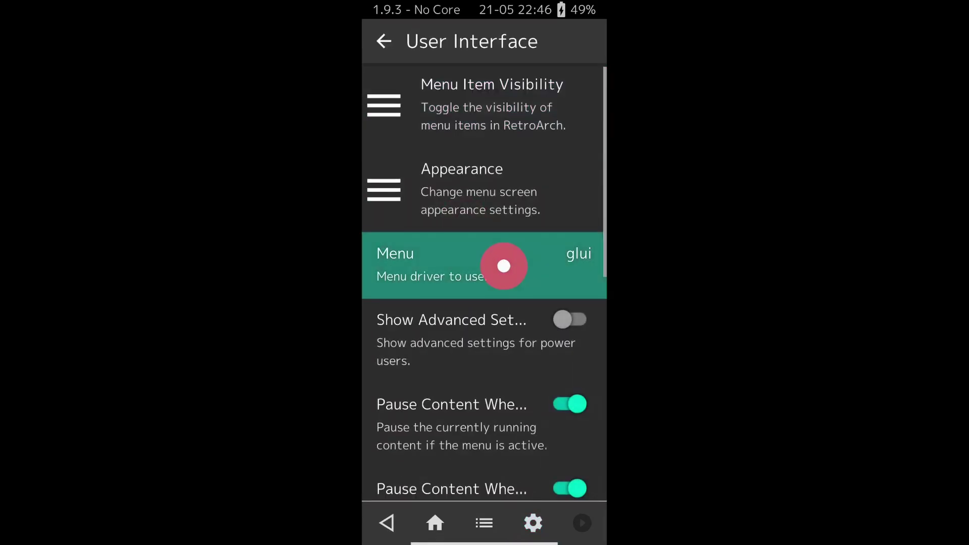
click(517, 275)
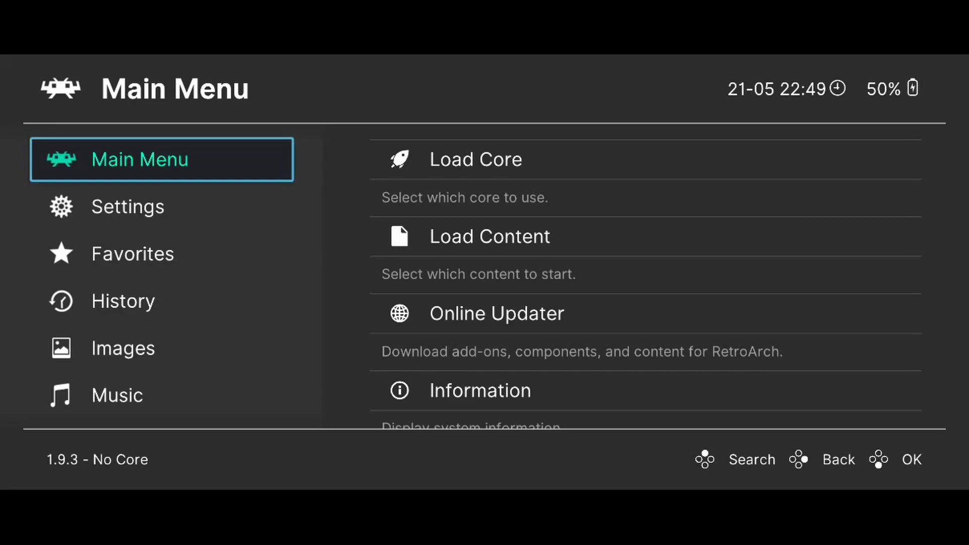
Step: Move through the Main Menu entries and sidebar categories with the D-pad
drag(727, 430, 767, 419)
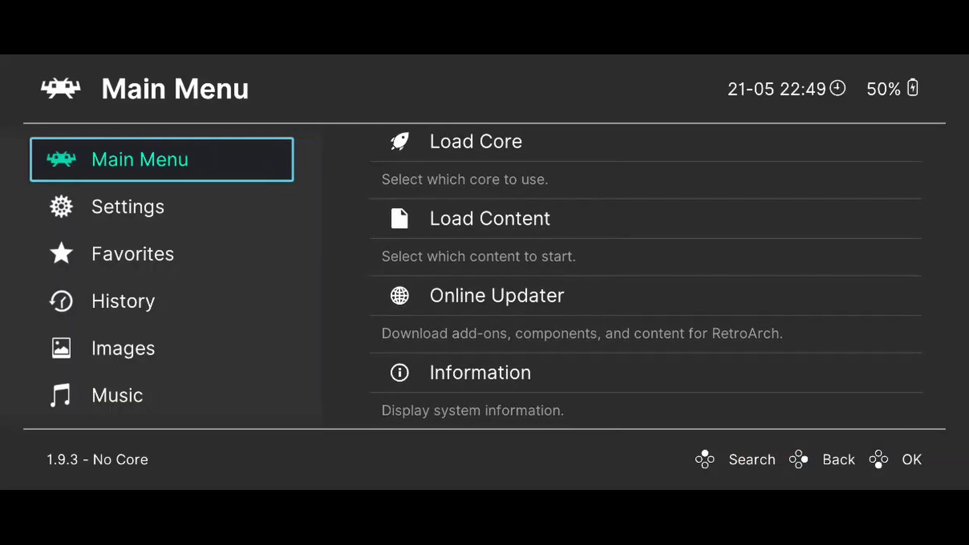
key(Right)
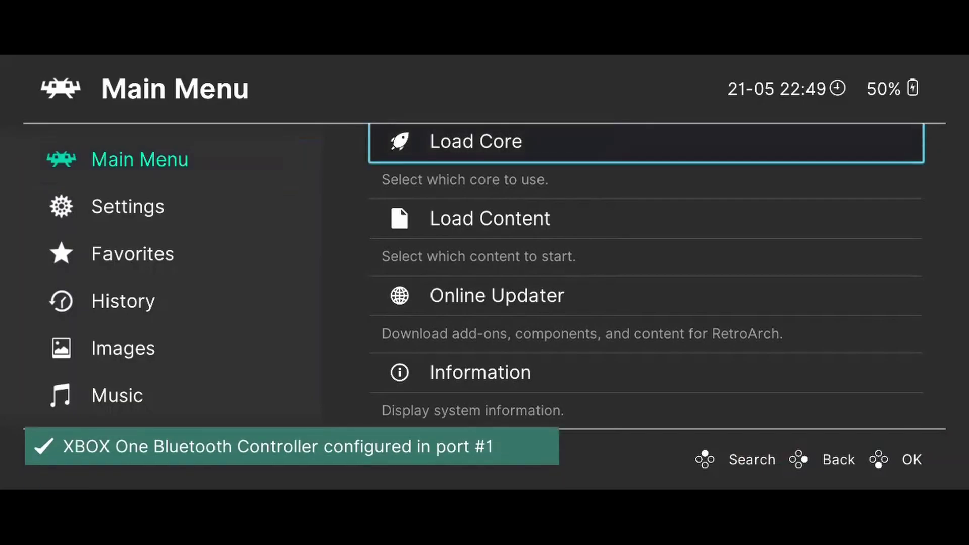
key(Down)
key(Down)
key(Down)
key(Down)
key(Down)
key(Down)
key(Up)
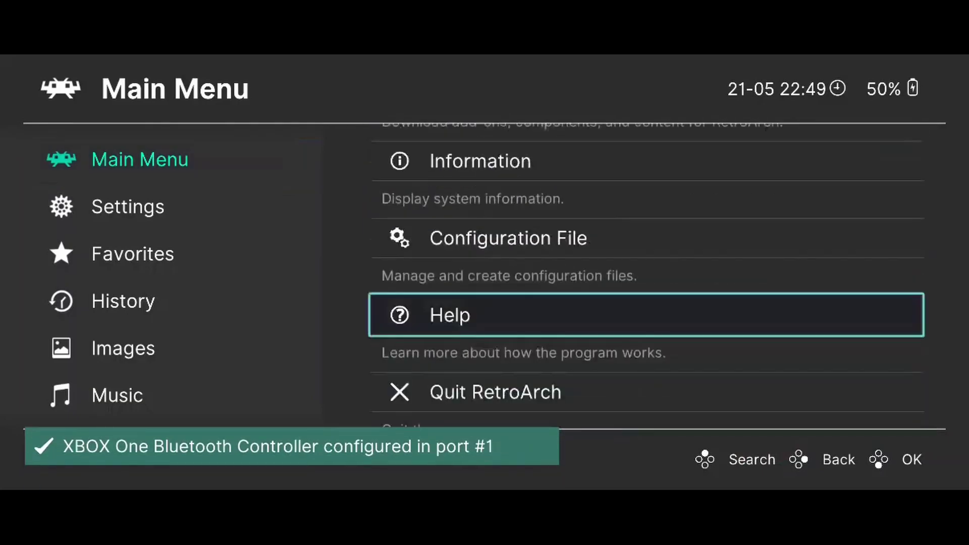
key(Down)
key(Down)
key(Left)
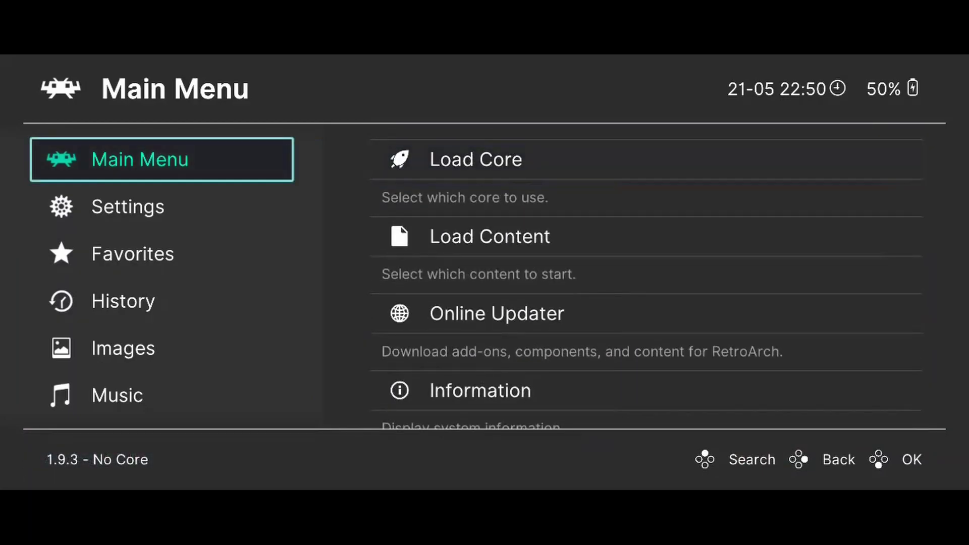
key(Down)
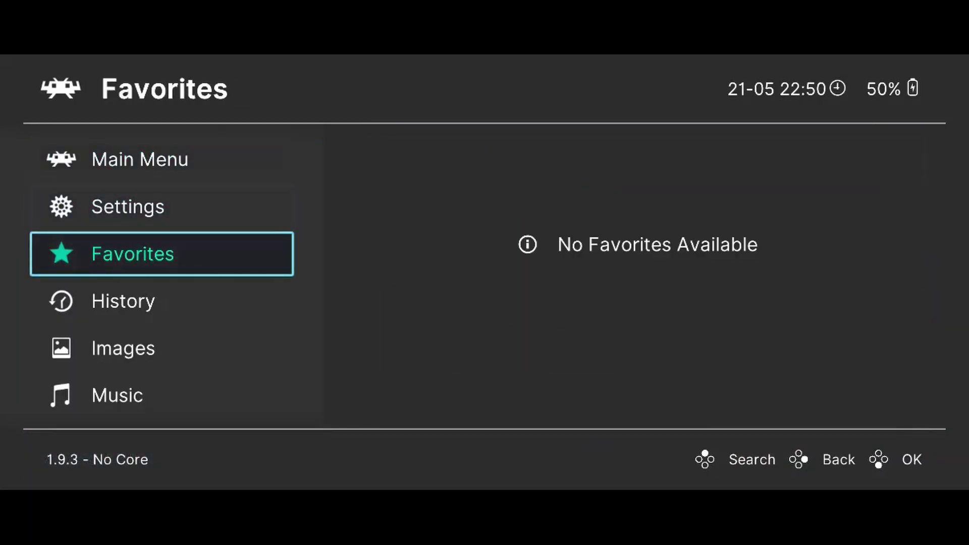
key(Up)
key(Right)
key(Down)
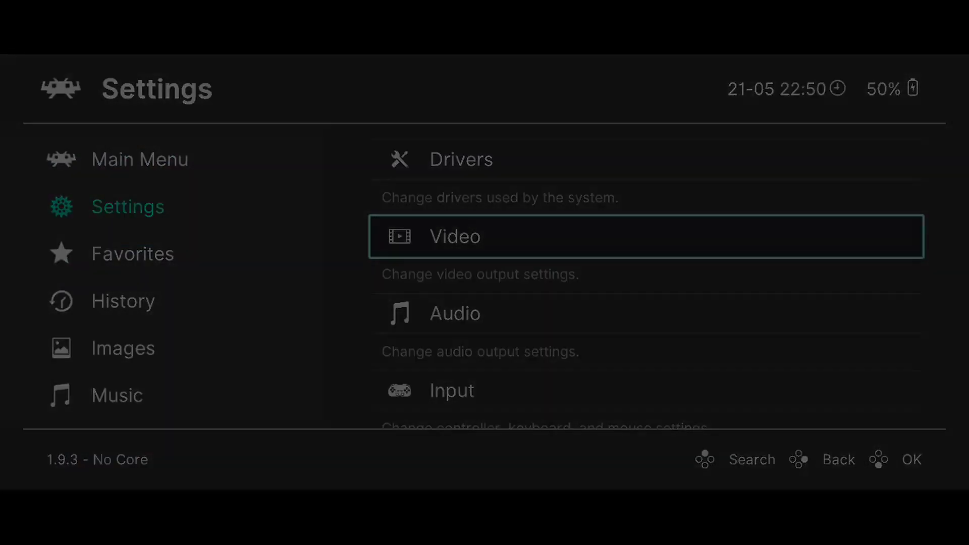
key(Left)
key(Up)
Step: Show the Settings category and open Drivers to view the input, controller, video and audio drivers
click(172, 201)
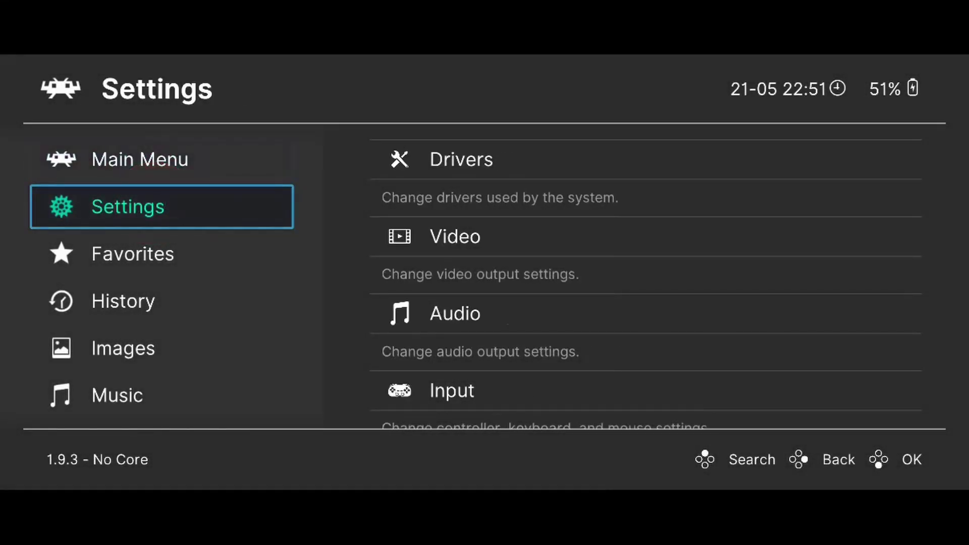
key(Right)
click(576, 165)
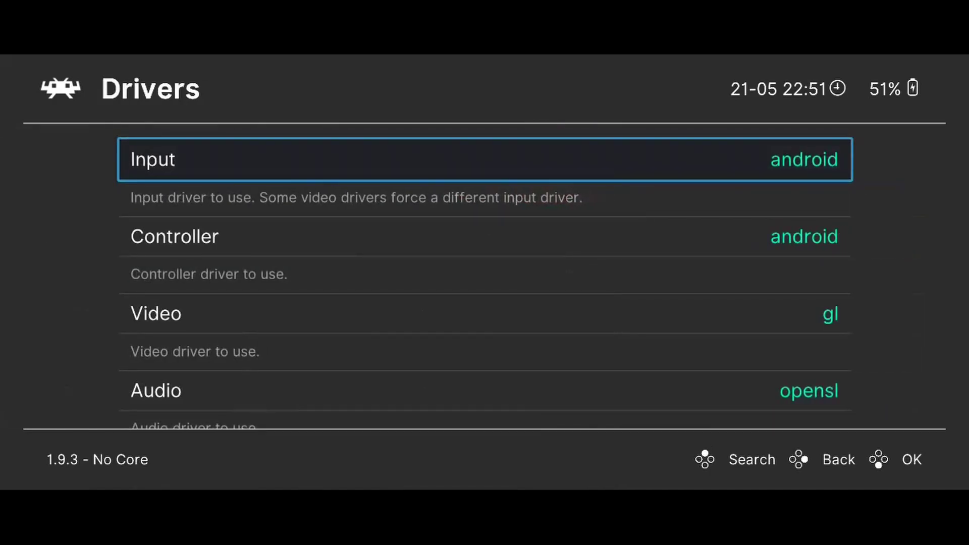
drag(474, 323, 469, 398)
Step: Leave Drivers, open Settings > Audio and look through the audio options
click(173, 87)
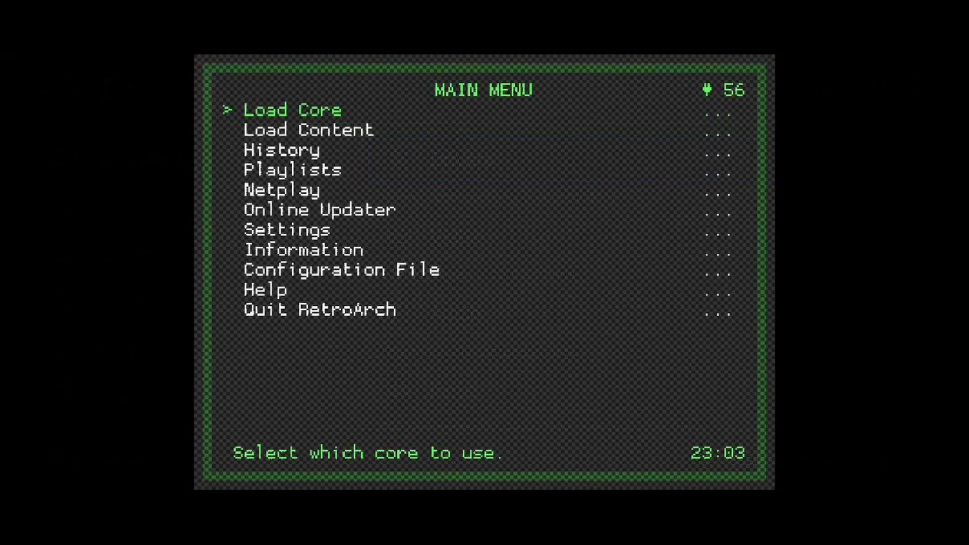
key(Down)
key(Down)
key(Down)
key(Down)
key(Down)
key(Down)
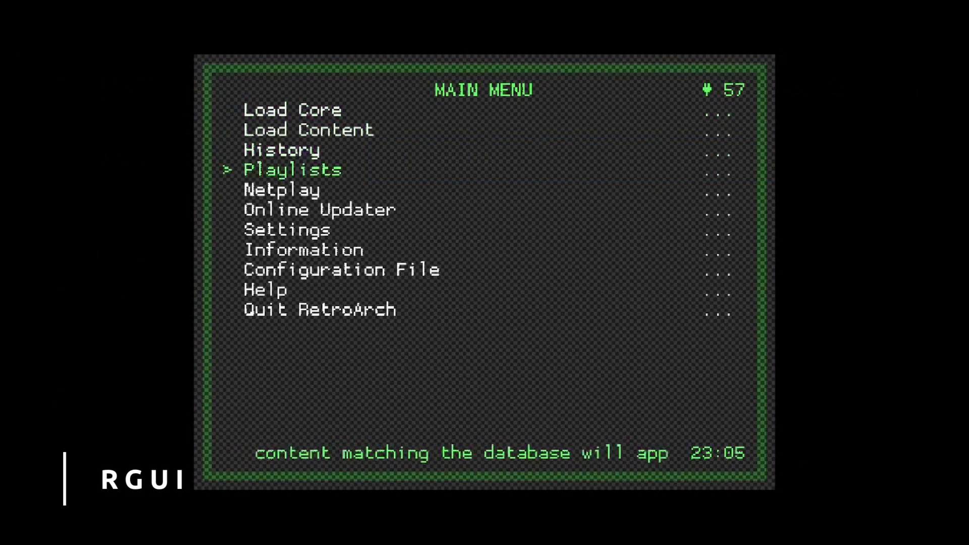
key(Down)
key(Down)
key(Down)
key(Down)
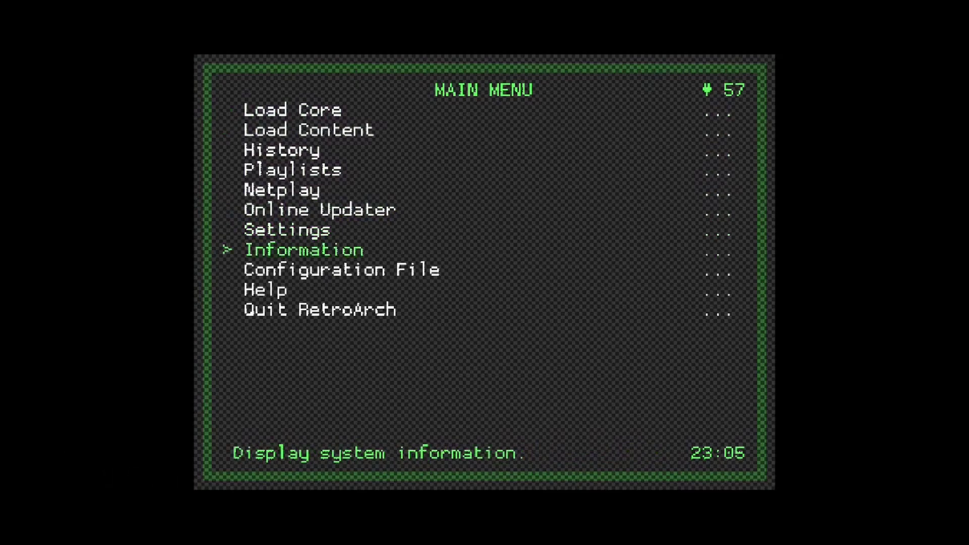
key(Up)
key(Up)
key(Up)
key(Up)
key(Up)
key(Up)
key(Up)
key(Up)
key(Up)
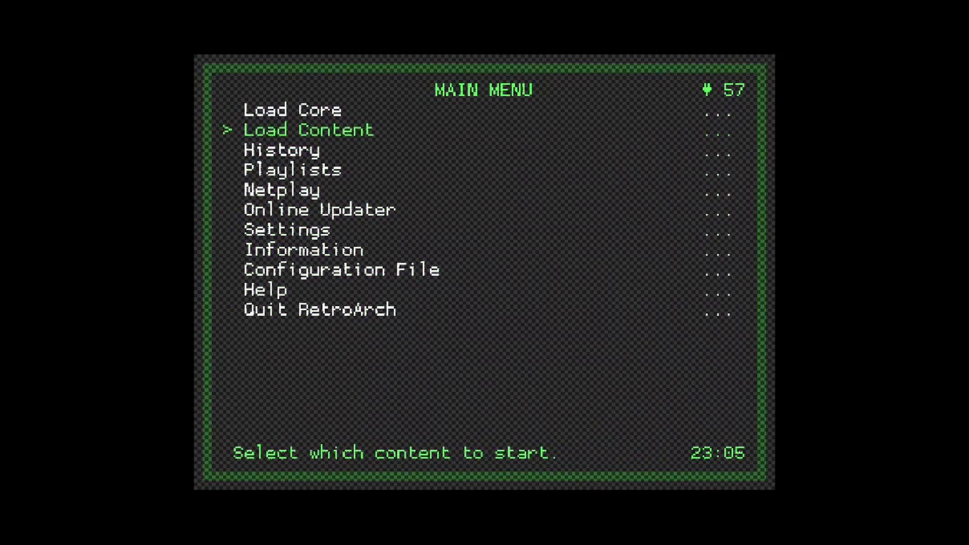
key(Down)
key(Down)
key(Down)
key(Down)
key(Down)
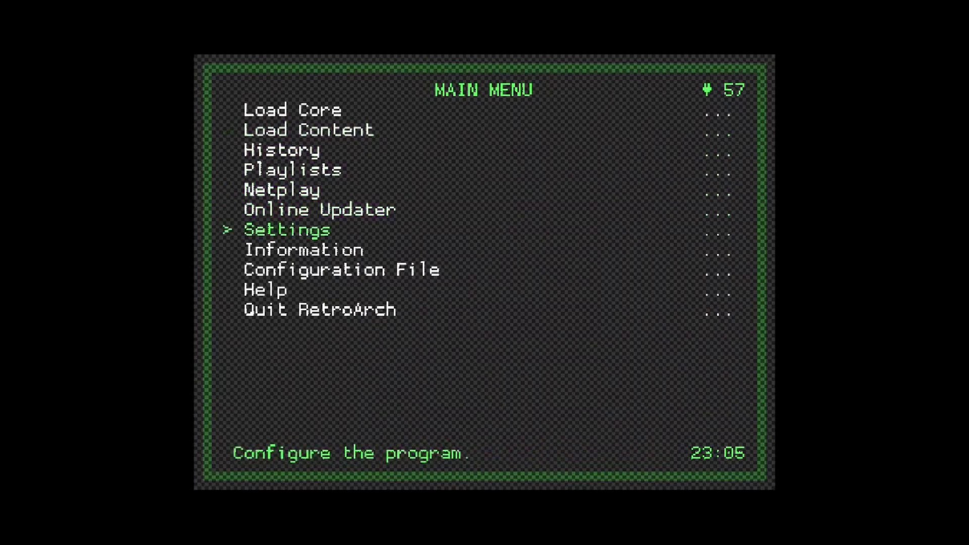
key(Return)
key(Down)
key(Down)
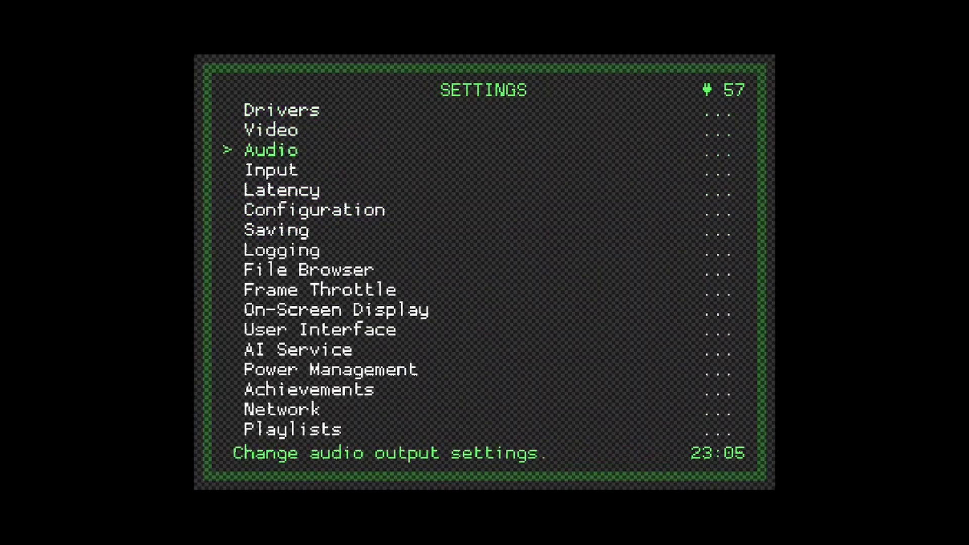
key(Return)
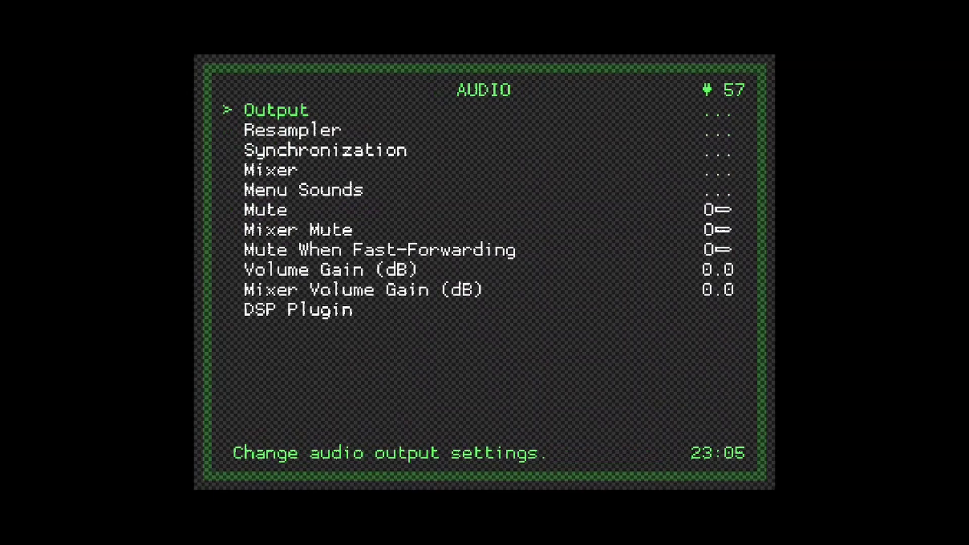
key(Down)
key(Down)
key(Down)
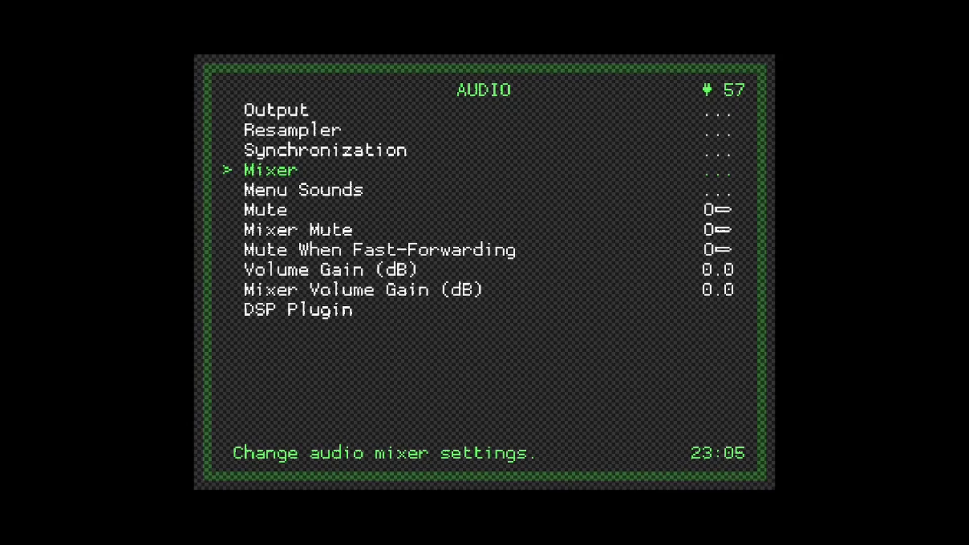
key(BackSpace)
key(BackSpace)
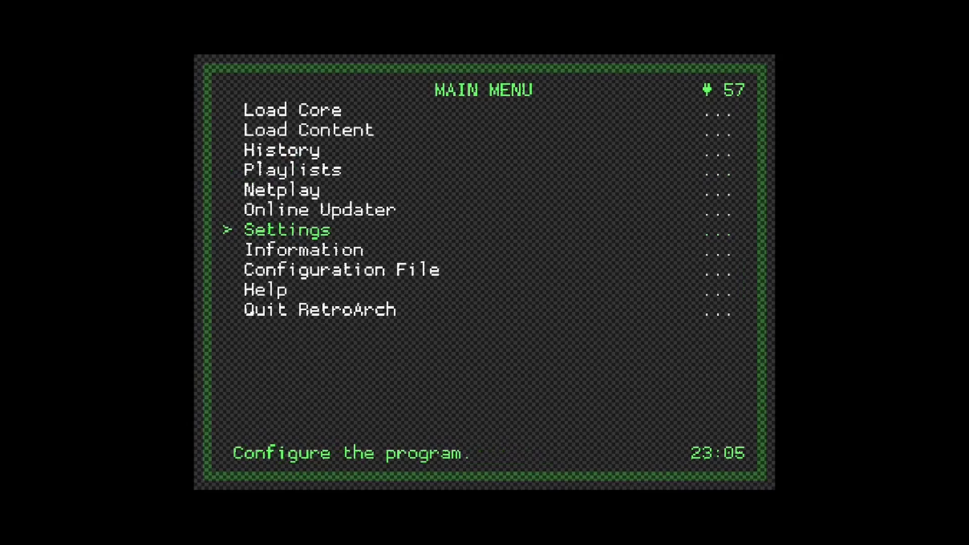
Step: Open Settings > User Interface, then back out to the Main Menu
click(327, 115)
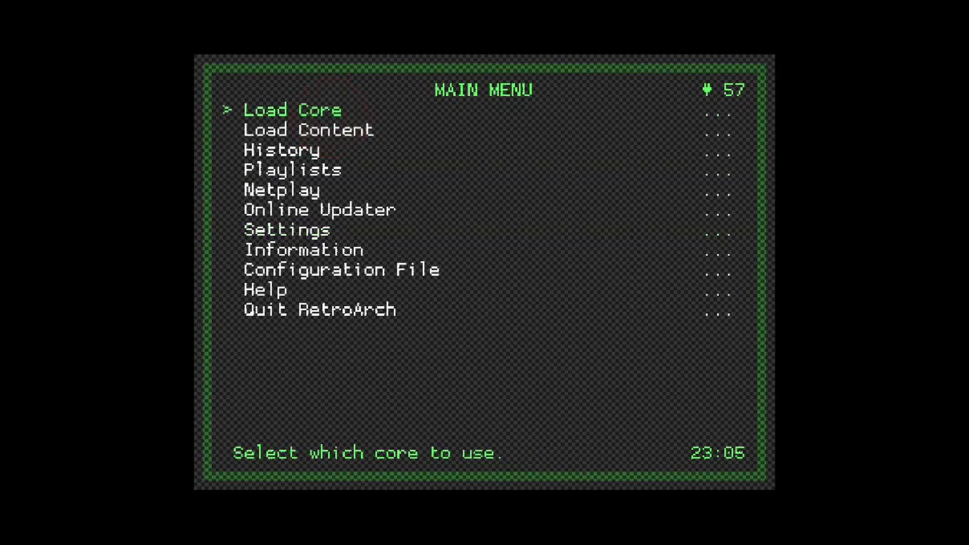
click(323, 235)
click(326, 236)
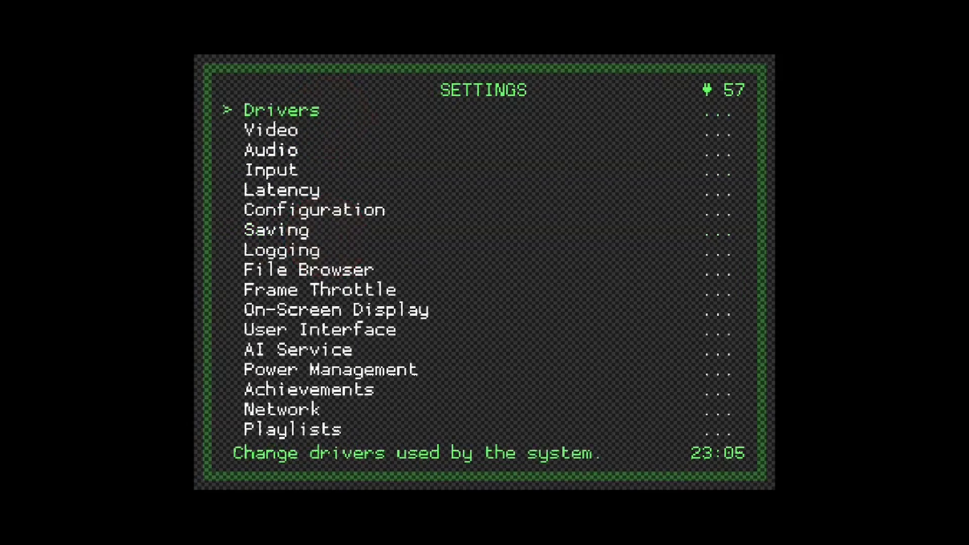
click(377, 333)
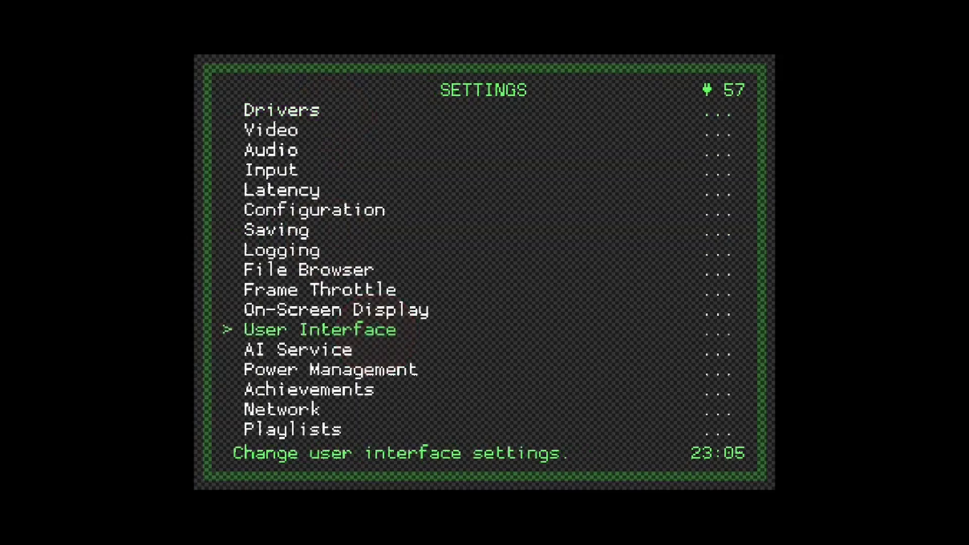
click(373, 333)
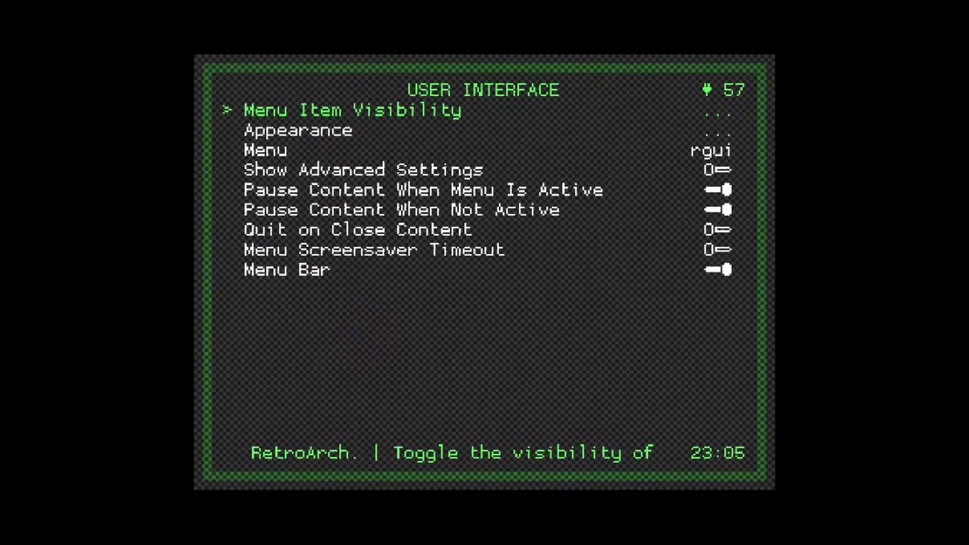
click(500, 94)
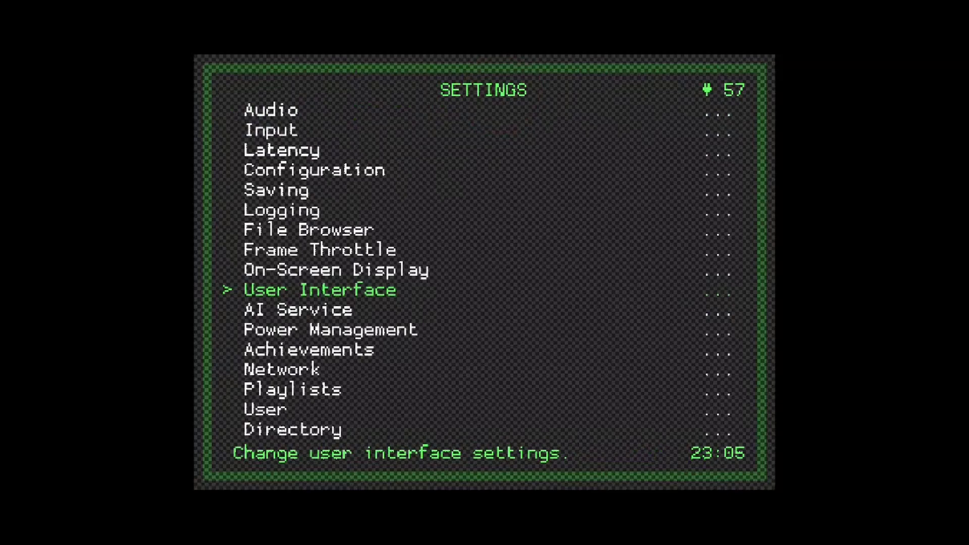
click(497, 93)
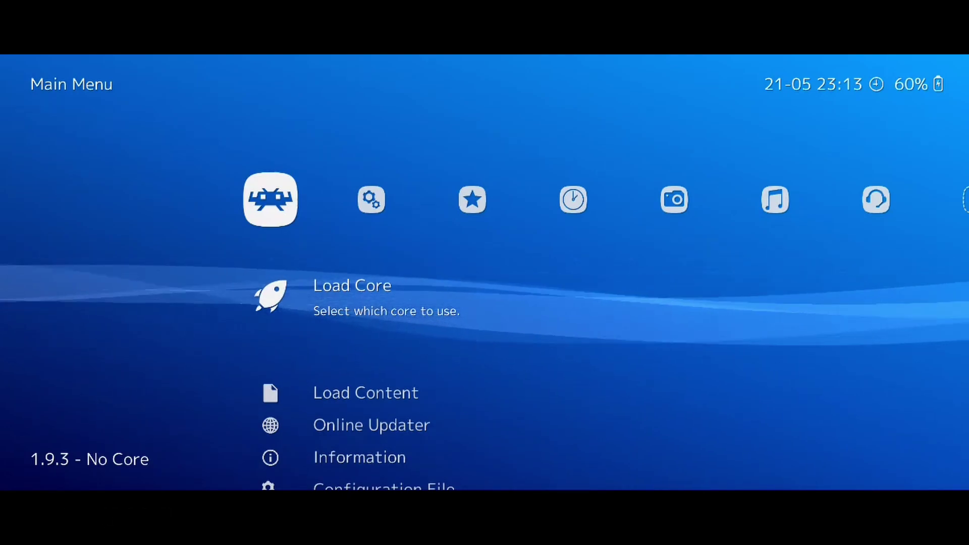
Step: Open Settings > User Interface and look through its options past Menu
key(Right)
key(Right)
key(Right)
key(Left)
key(Left)
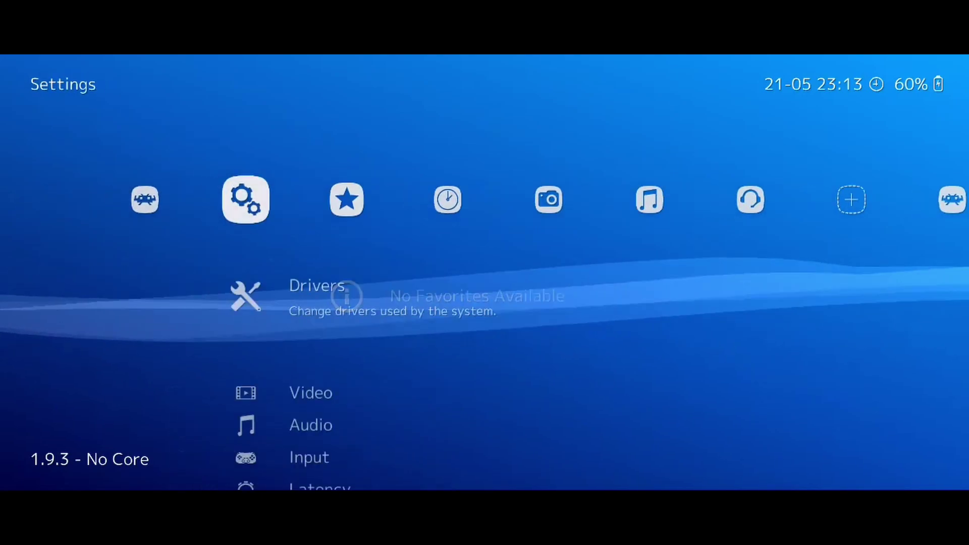
key(Right)
key(Left)
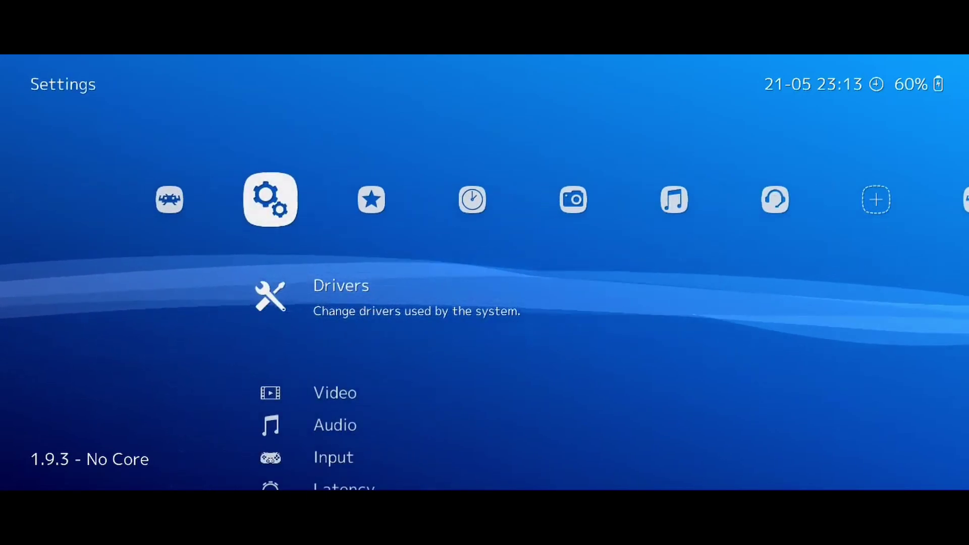
key(Down)
key(Down)
key(Down)
key(Down)
key(Down)
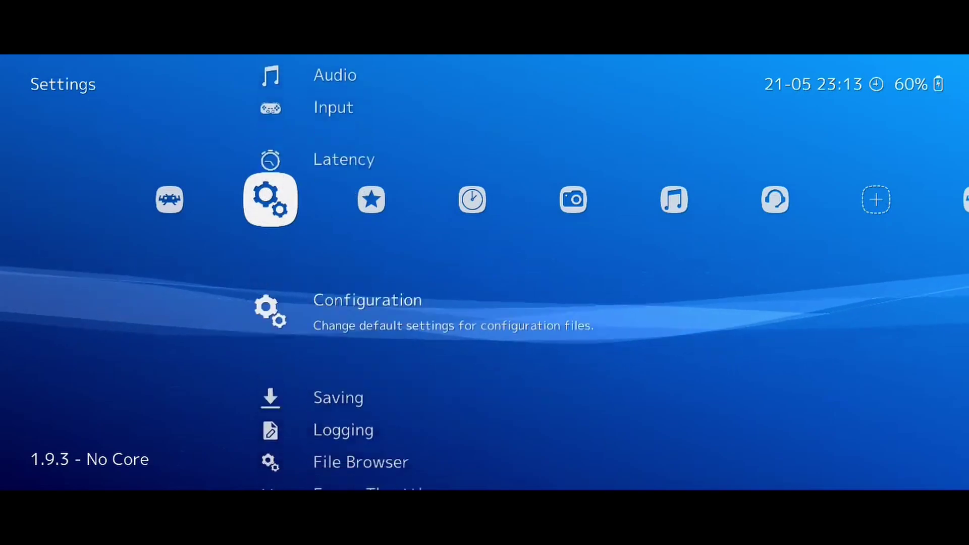
key(Down)
key(Down)
key(Down)
key(Down)
key(Down)
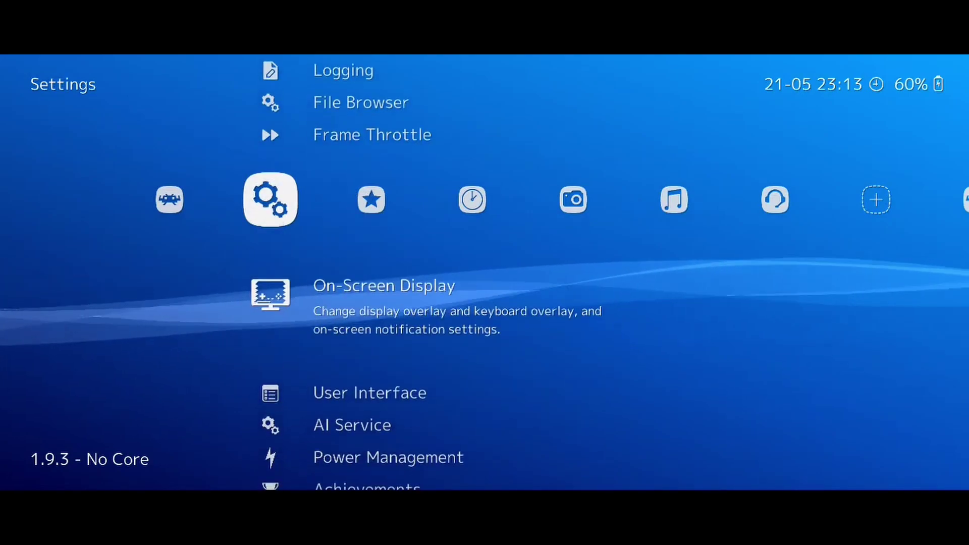
key(Down)
key(Return)
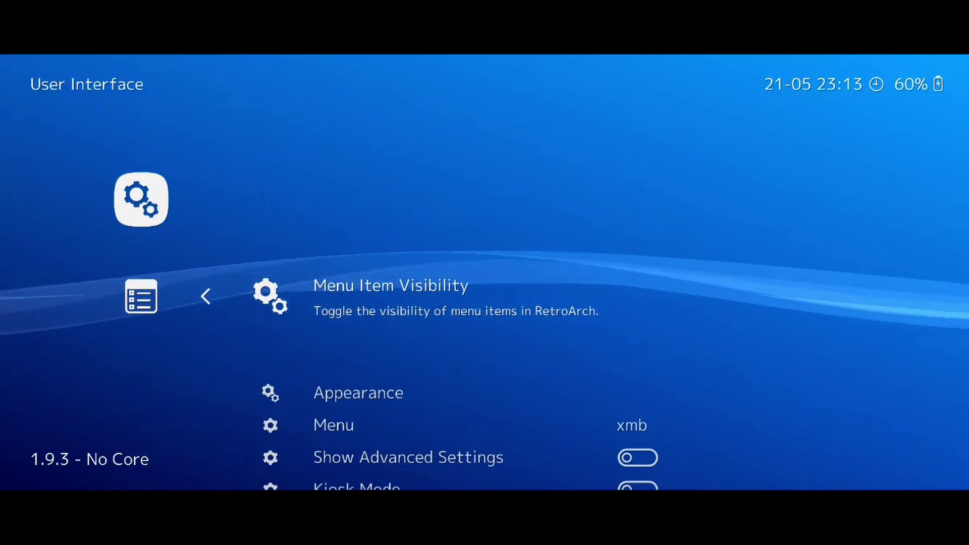
key(Down)
key(Down)
key(Down)
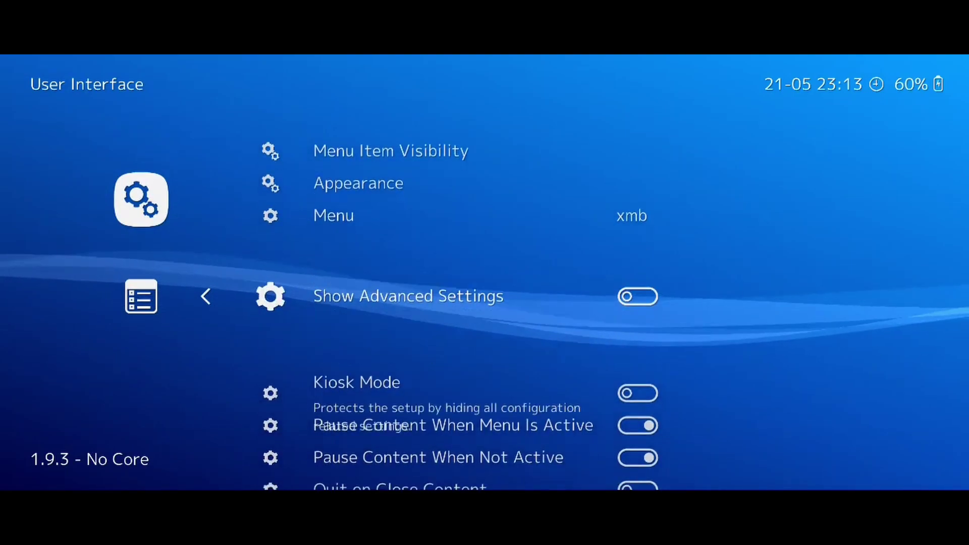
key(Down)
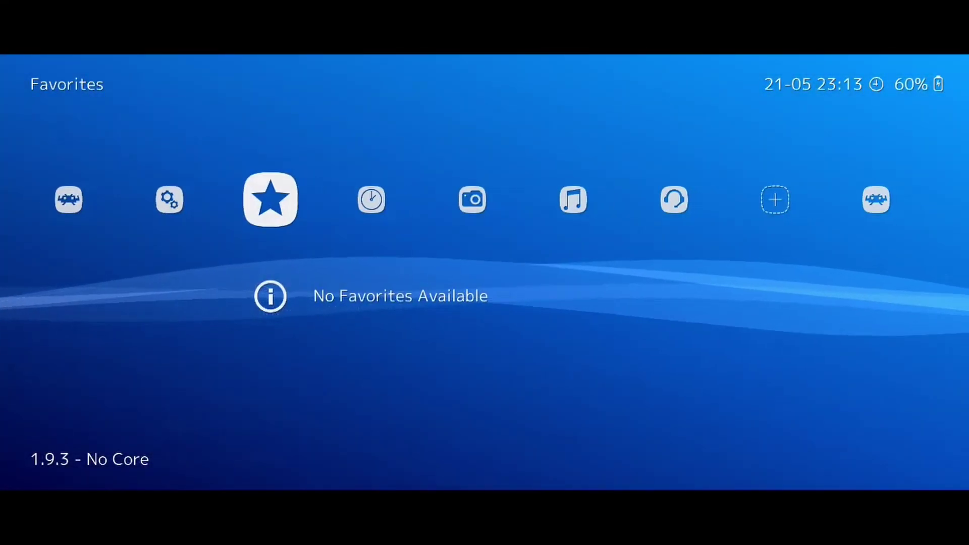
Step: Swipe through the History, Images and Music categories and back to Settings
key(Right)
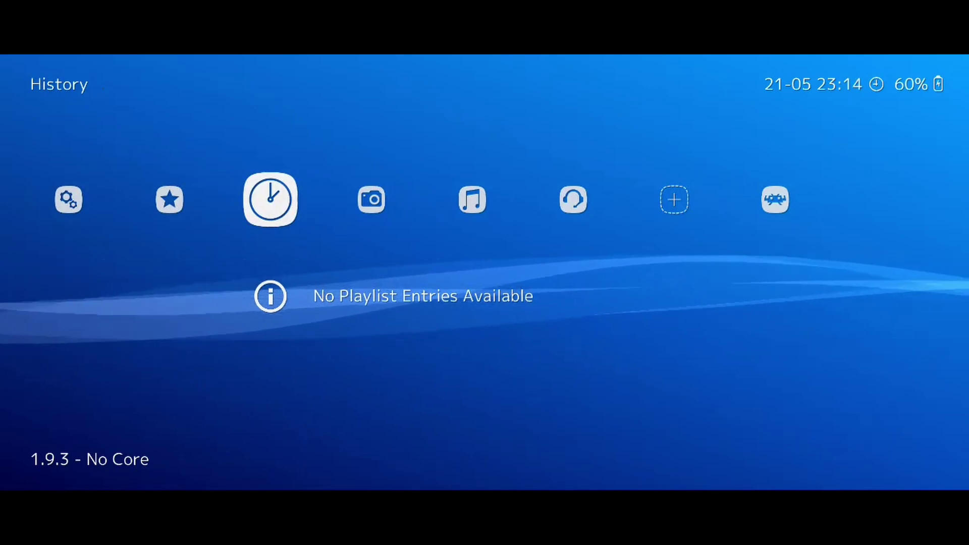
drag(398, 267, 303, 267)
mouse_move(683, 300)
mouse_down()
mouse_move(580, 300)
mouse_move(676, 287)
mouse_up()
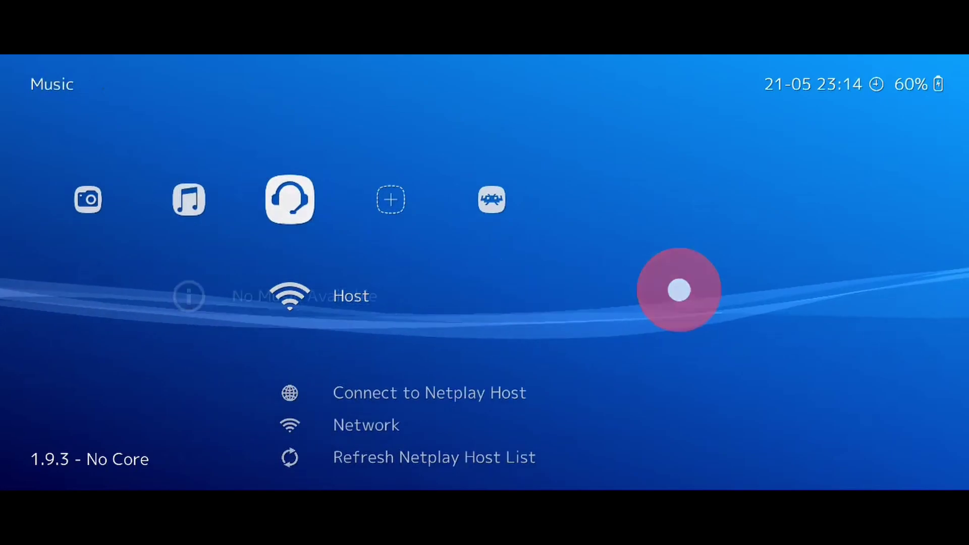
drag(686, 323, 792, 324)
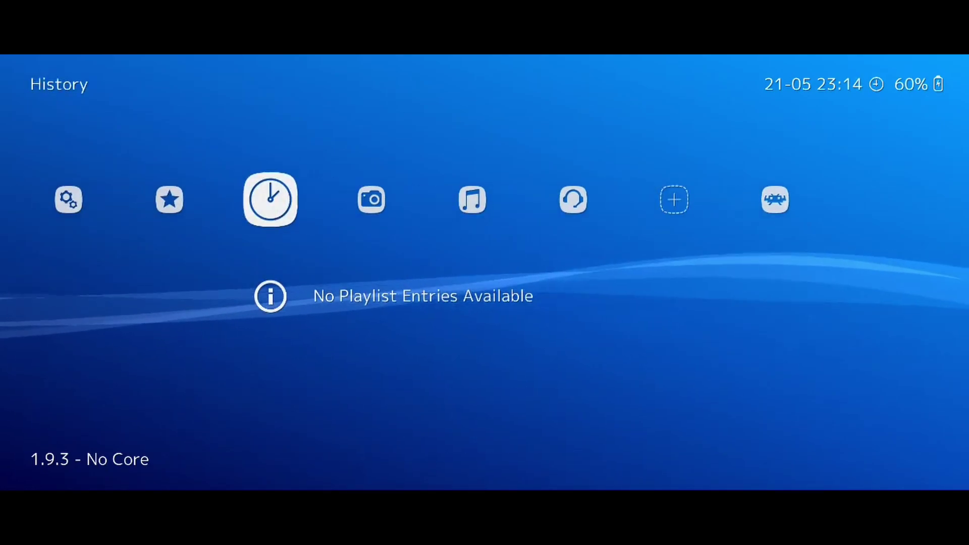
drag(549, 330, 633, 346)
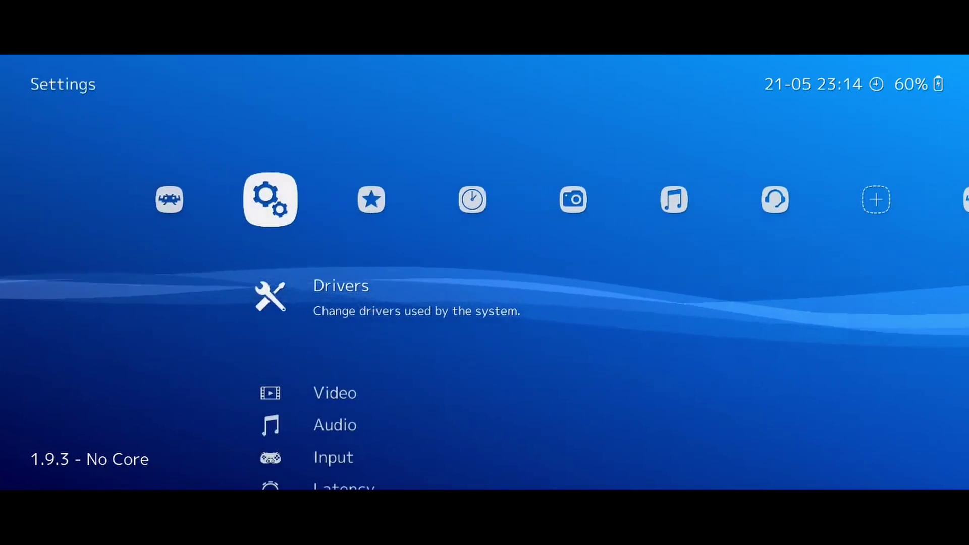
Step: Scroll the Settings sections, including File Browser, User Interface, AI Service and Achievements
drag(526, 400, 553, 222)
drag(585, 399, 597, 244)
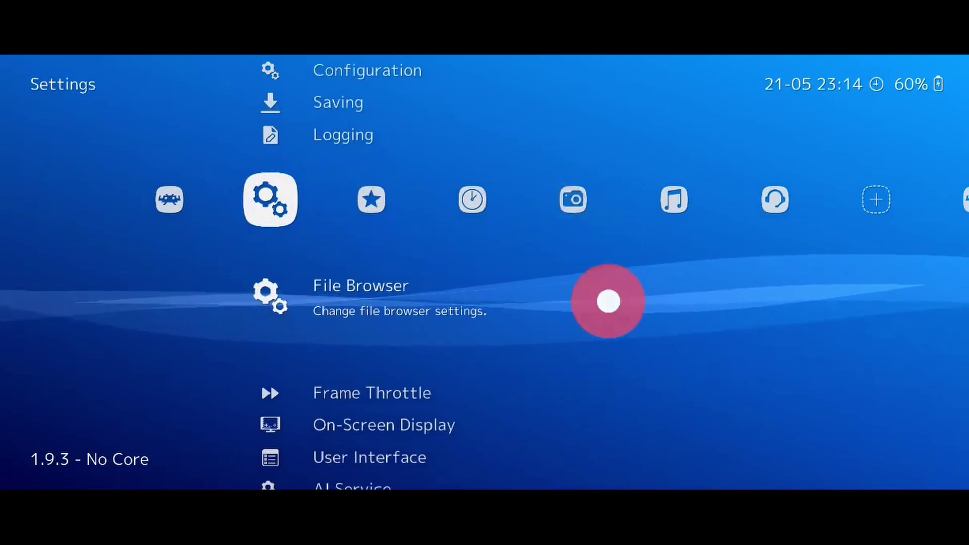
key(Down)
key(Down)
key(Down)
key(Down)
key(Down)
key(Down)
key(Down)
key(Down)
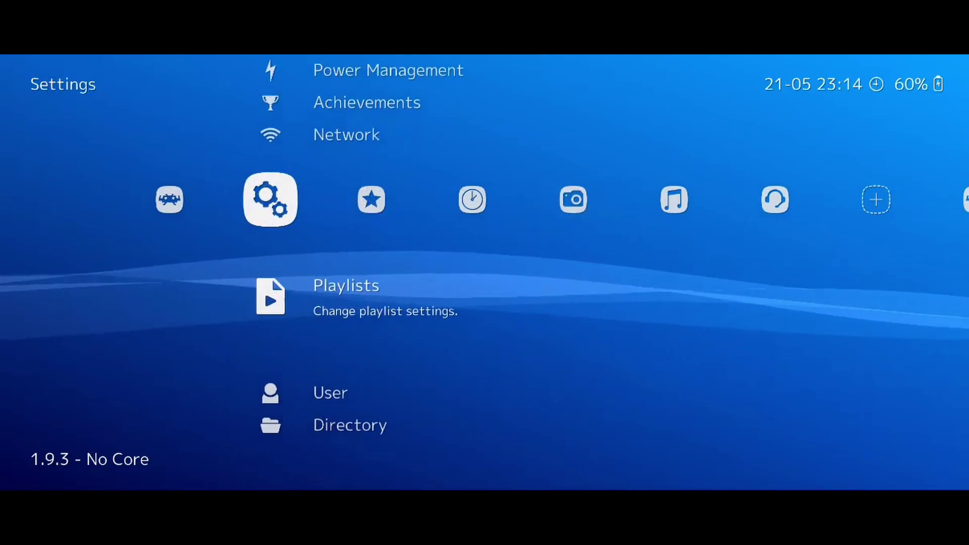
drag(575, 422, 578, 482)
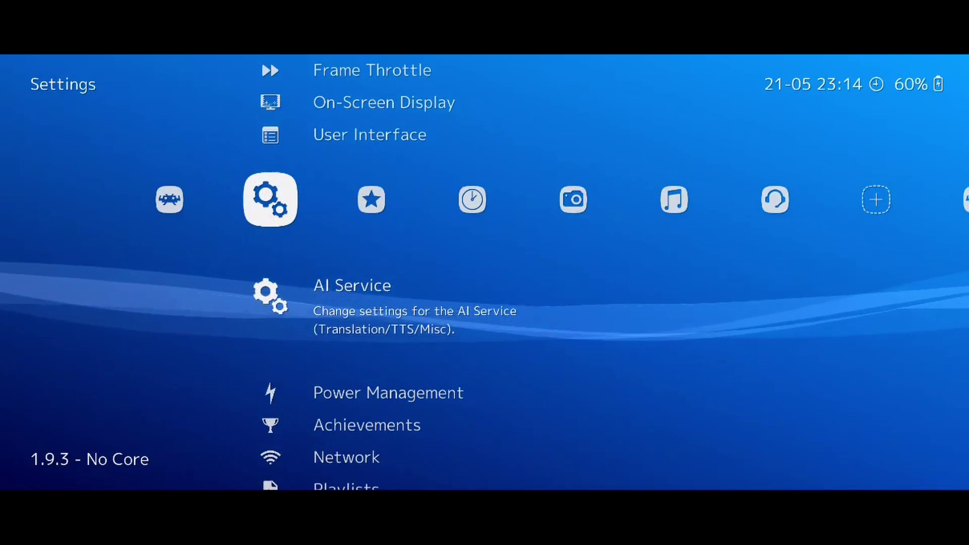
click(544, 374)
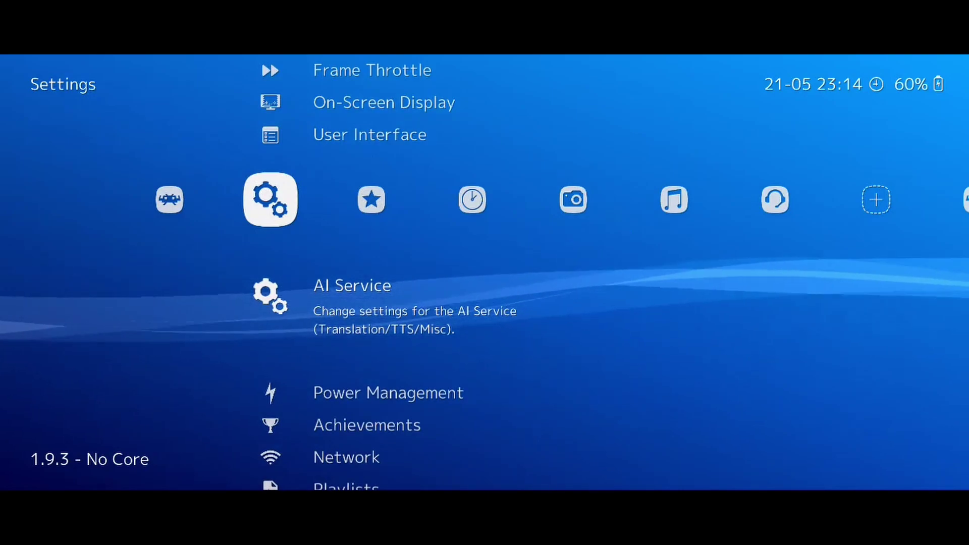
drag(637, 328, 638, 370)
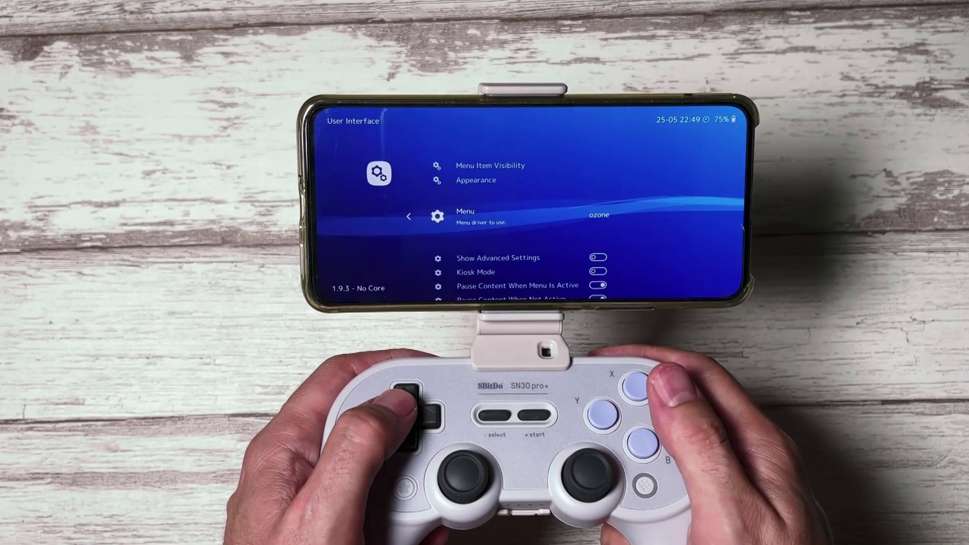
key(BackSpace)
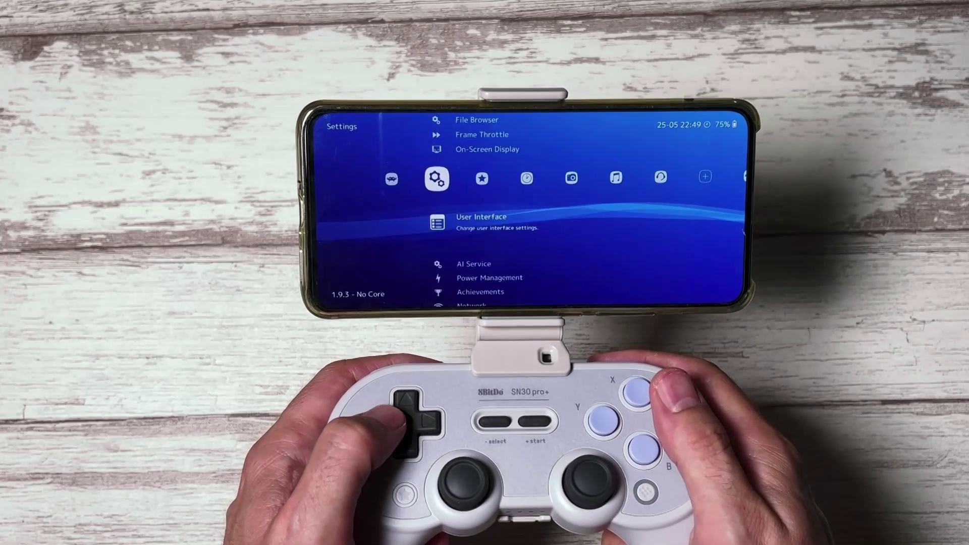
Step: Quit RetroArch from the Main Menu and relaunch it from the home screen
key(Left)
key(Down)
key(Down)
key(Down)
key(Down)
key(Down)
key(Down)
key(Return)
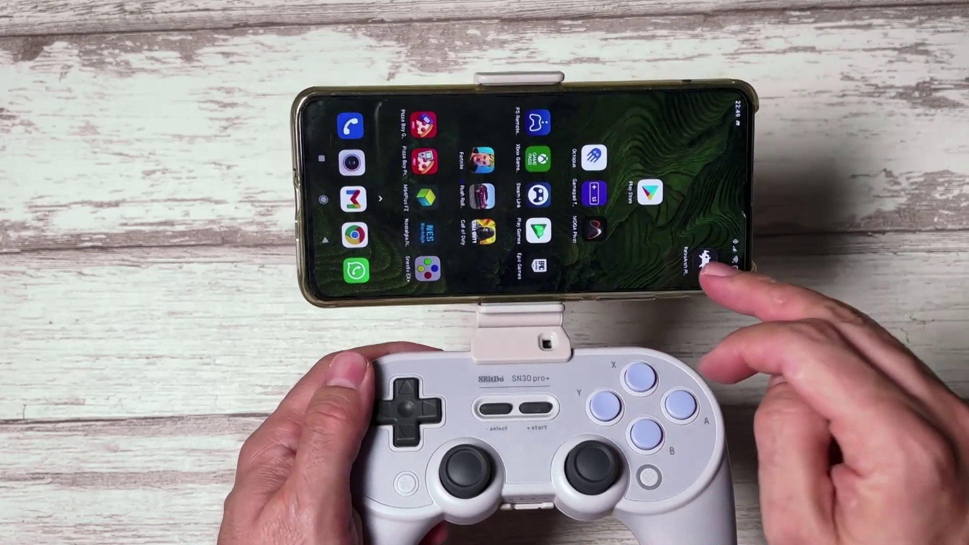
click(706, 268)
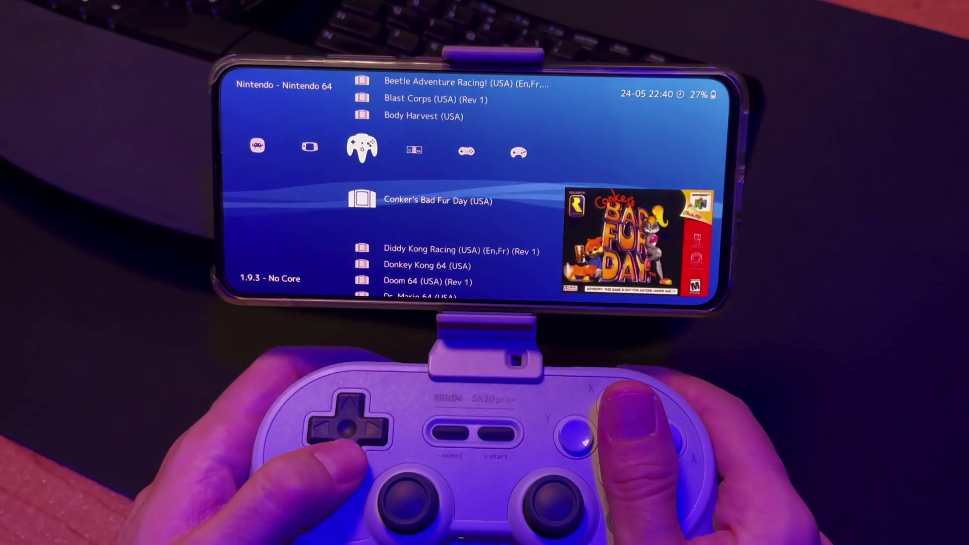
Step: Browse the Nintendo 64 and Game Boy Advance playlists, run Altered Beast, then open Banjo-Kazooie's options
key(Down)
key(Left)
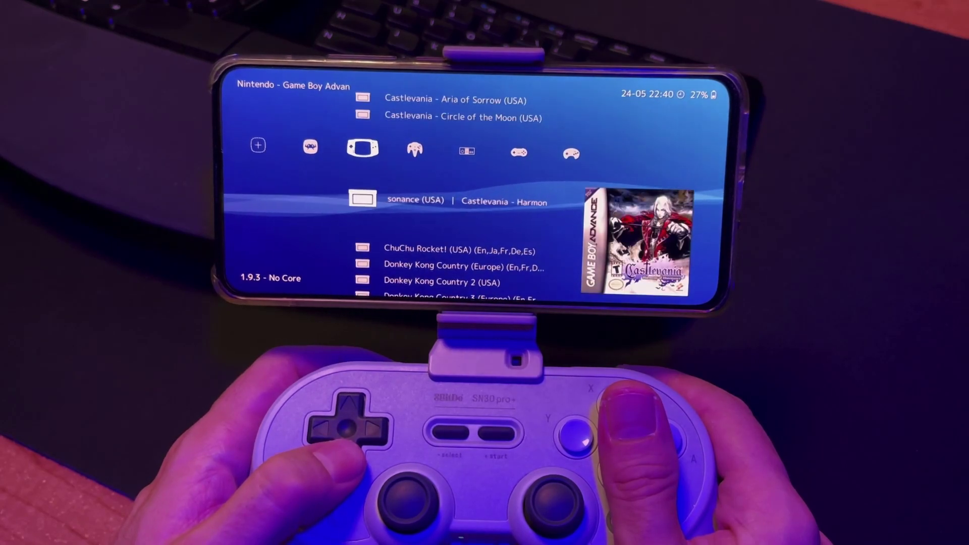
key(Down)
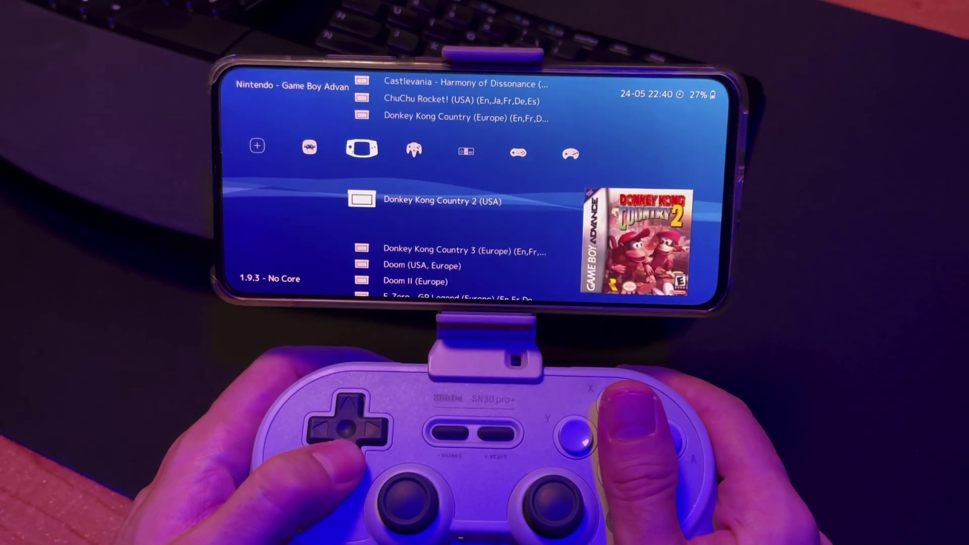
key(Down)
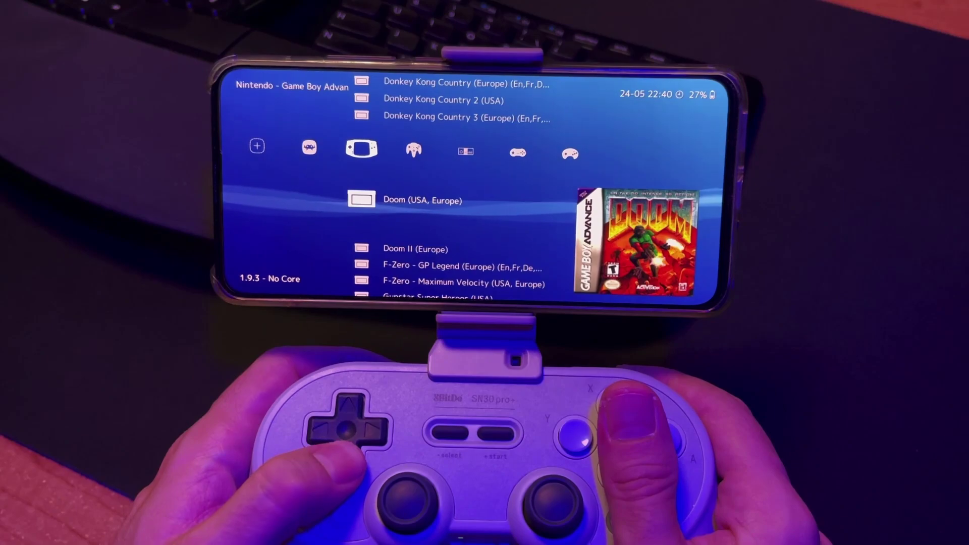
key(Down)
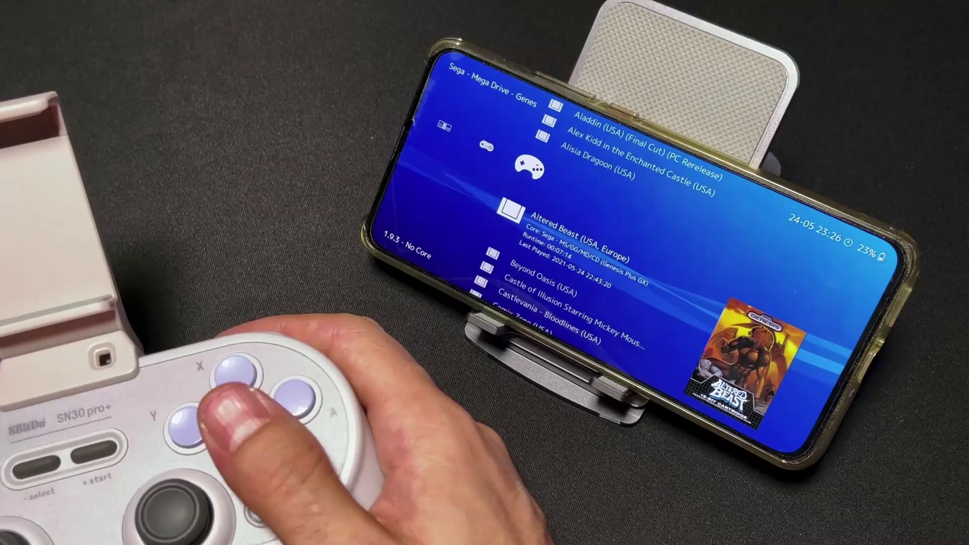
key(Return)
key(Return)
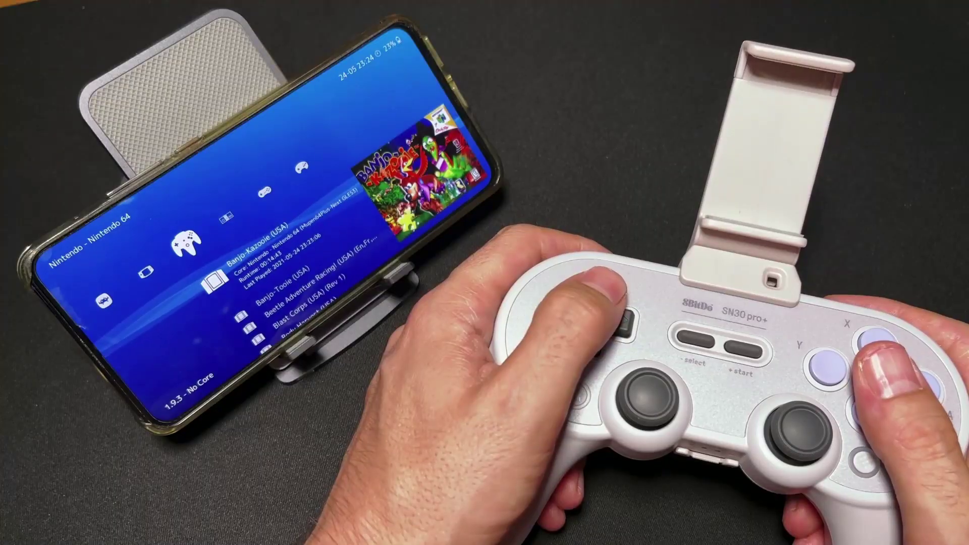
key(Return)
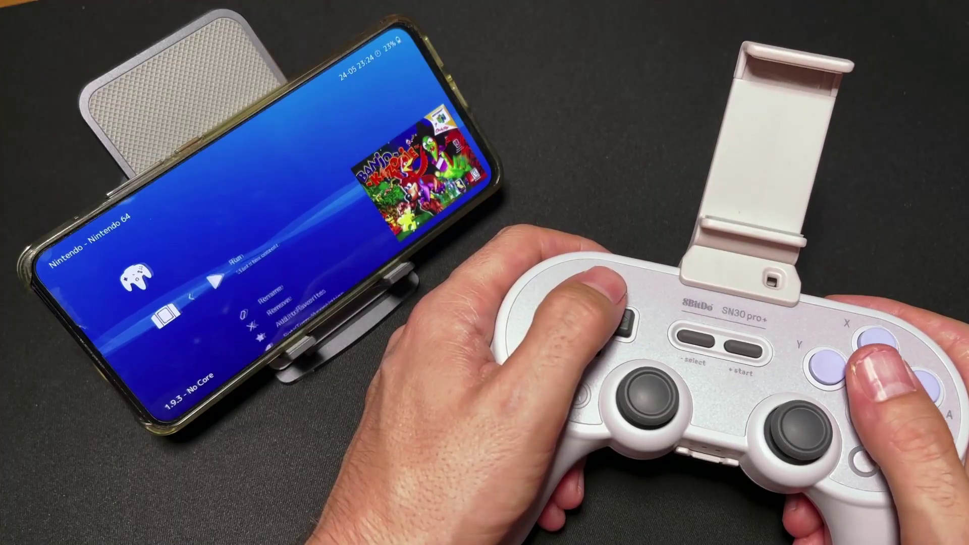
key(Return)
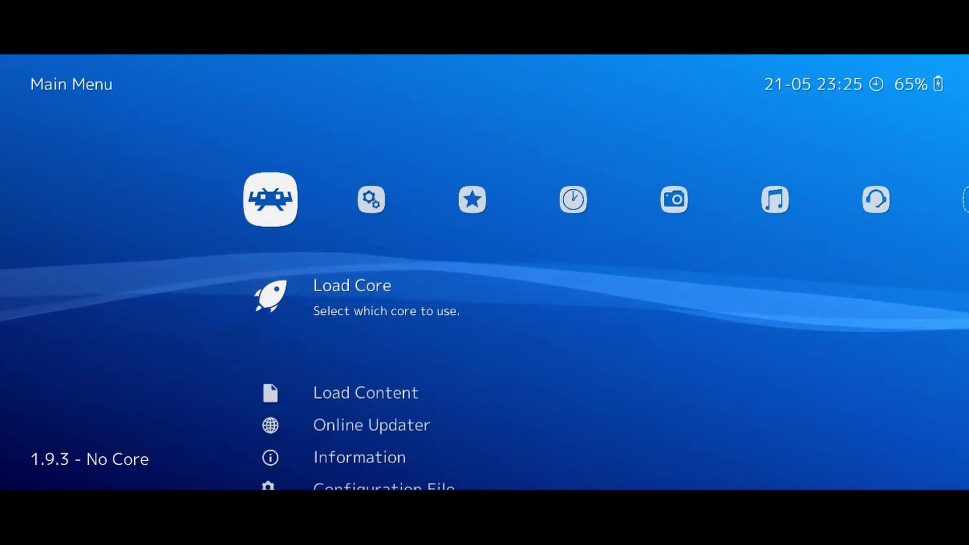
Step: Install the Nintendo - NES / Famicom (Mesen) core via Load Core > Download a Core and return to the Main Menu
key(Return)
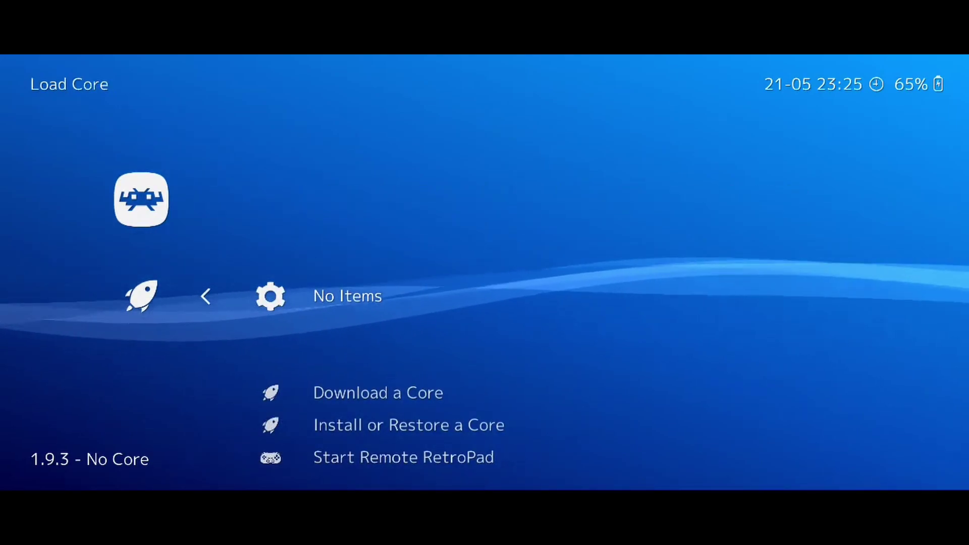
key(Down)
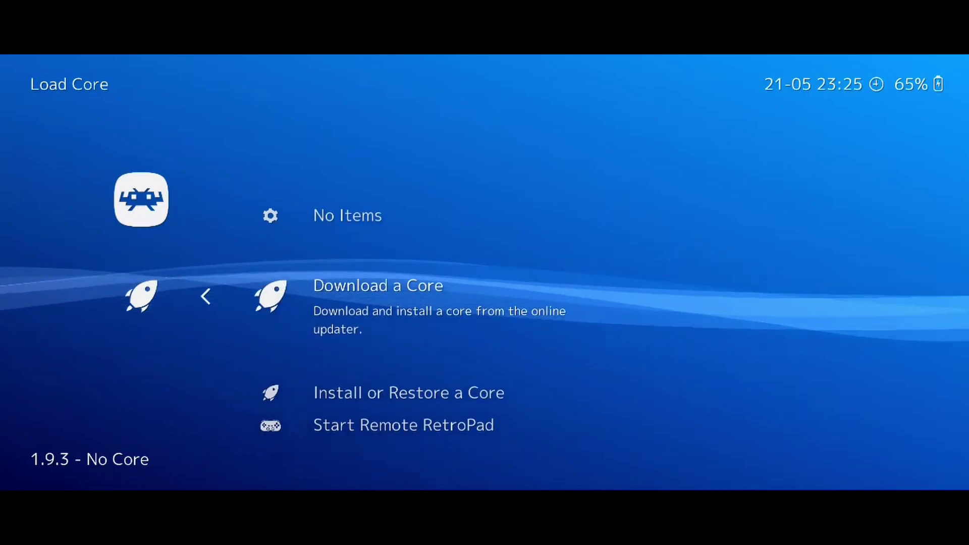
key(Return)
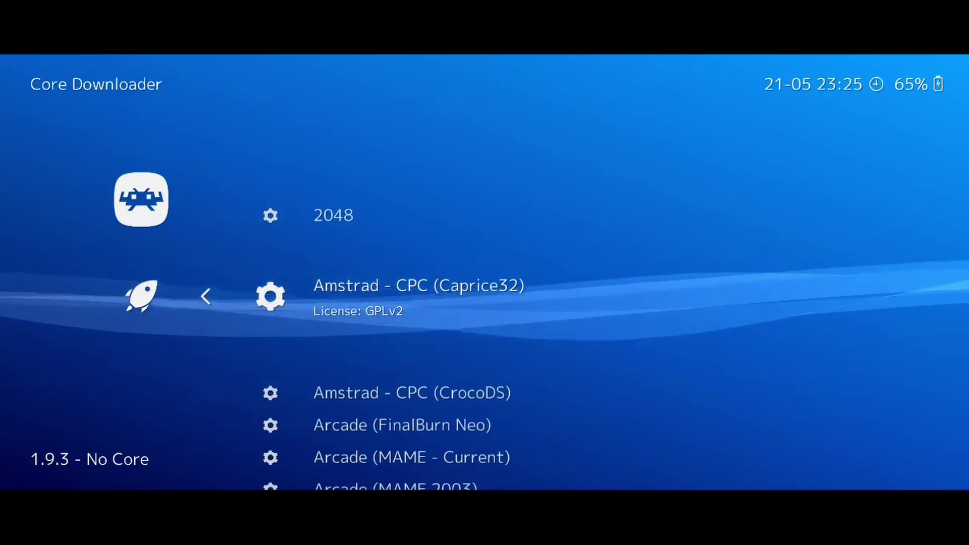
key(Down)
key(Down)
key(Down)
key(Down)
key(Down)
key(Down)
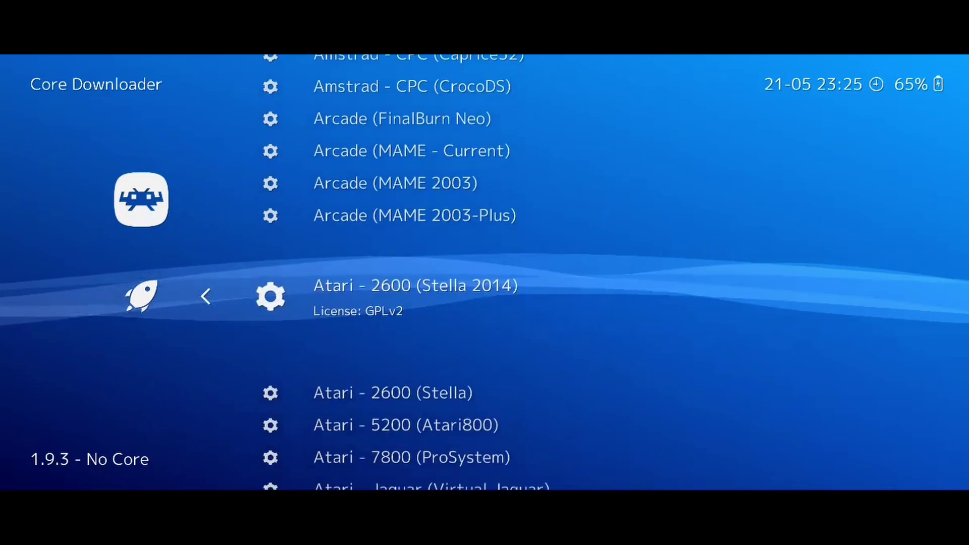
key(Down)
key(Down)
key(Down)
key(Down)
key(Down)
key(Down)
key(Down)
key(Down)
key(Down)
key(Down)
key(Down)
key(Down)
key(Down)
key(Down)
key(Down)
key(Down)
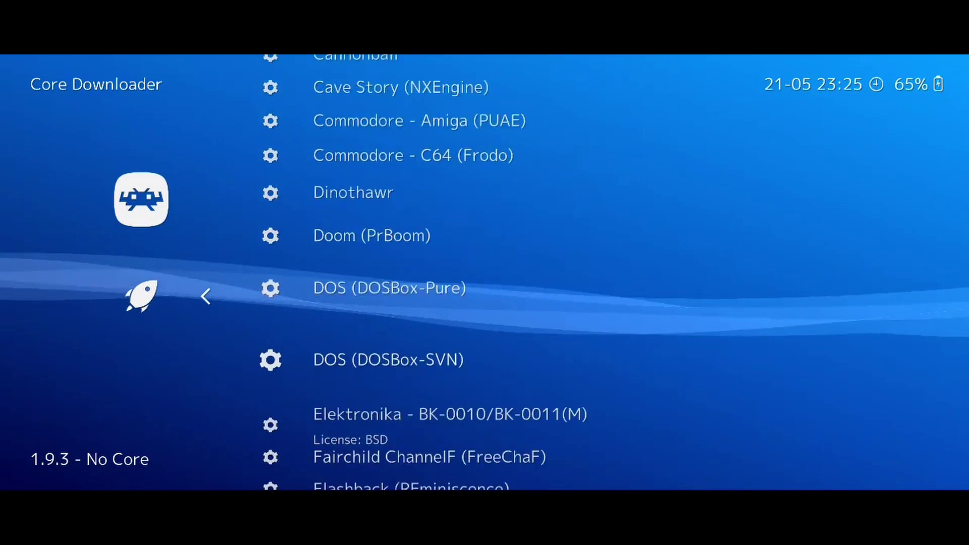
key(Down)
key(Down)
key(Down)
key(Down)
key(Down)
key(Down)
key(Down)
key(Down)
key(Down)
key(Down)
key(Down)
key(Down)
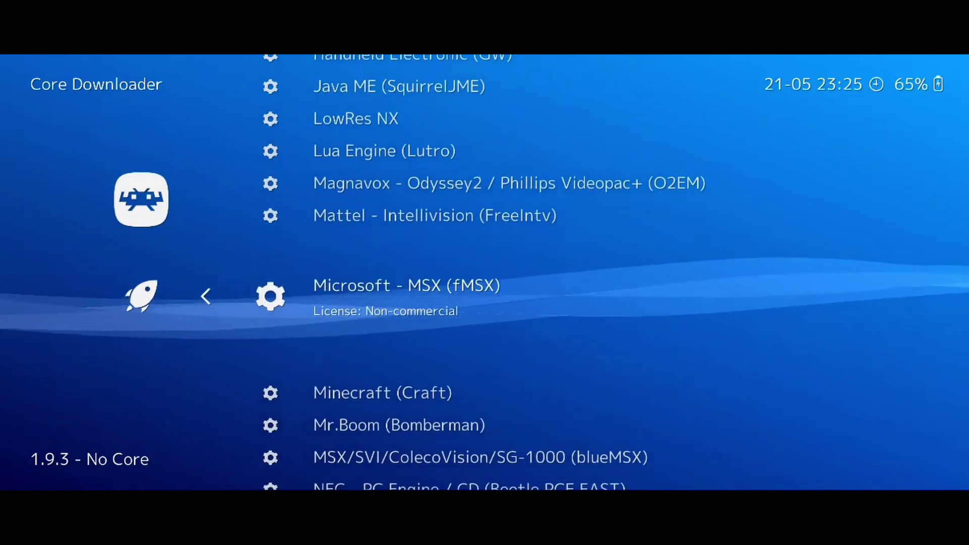
key(Down)
key(Down)
key(Down)
key(Down)
key(Down)
key(Down)
key(Down)
key(Down)
key(Down)
key(Down)
key(Down)
key(Down)
key(Down)
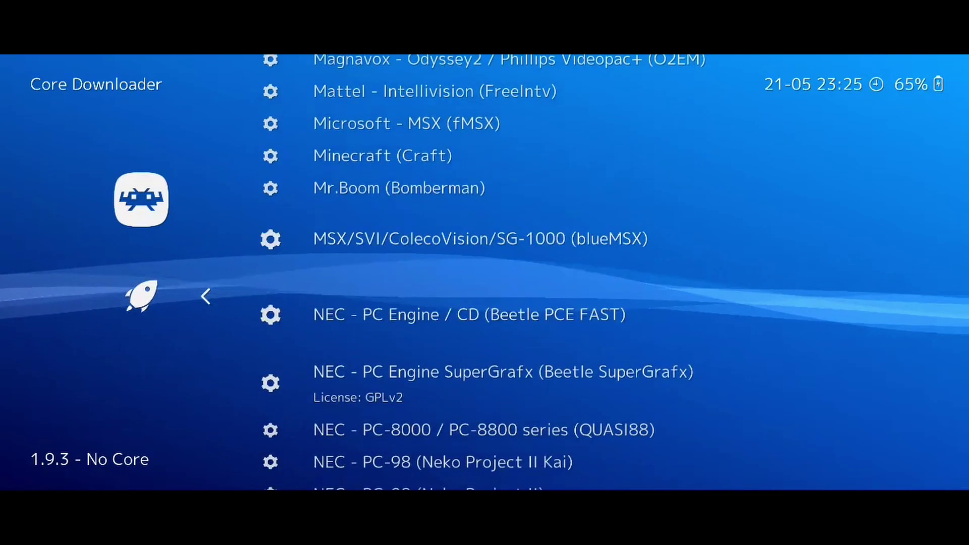
key(Down)
key(Down)
key(Down)
key(Down)
key(Down)
key(Down)
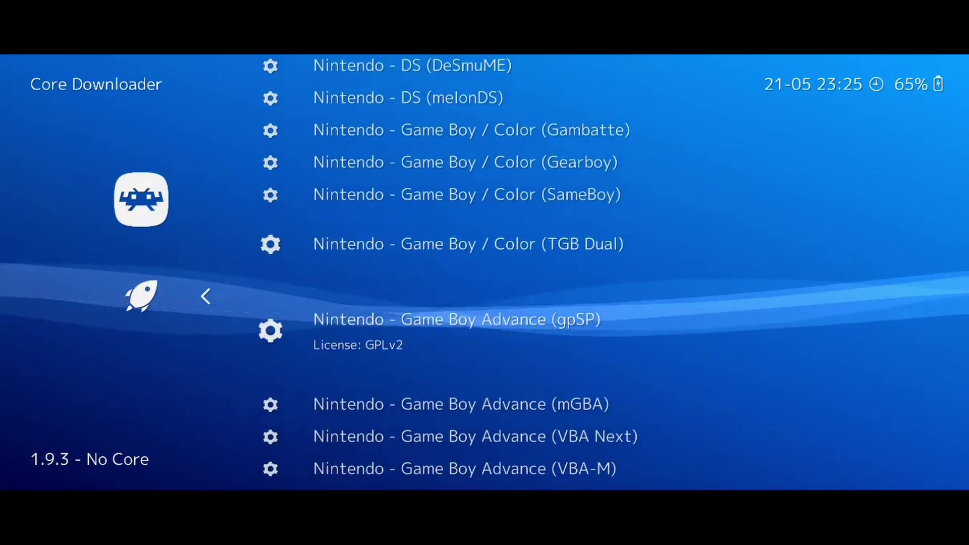
key(Down)
key(Down)
key(Down)
key(Down)
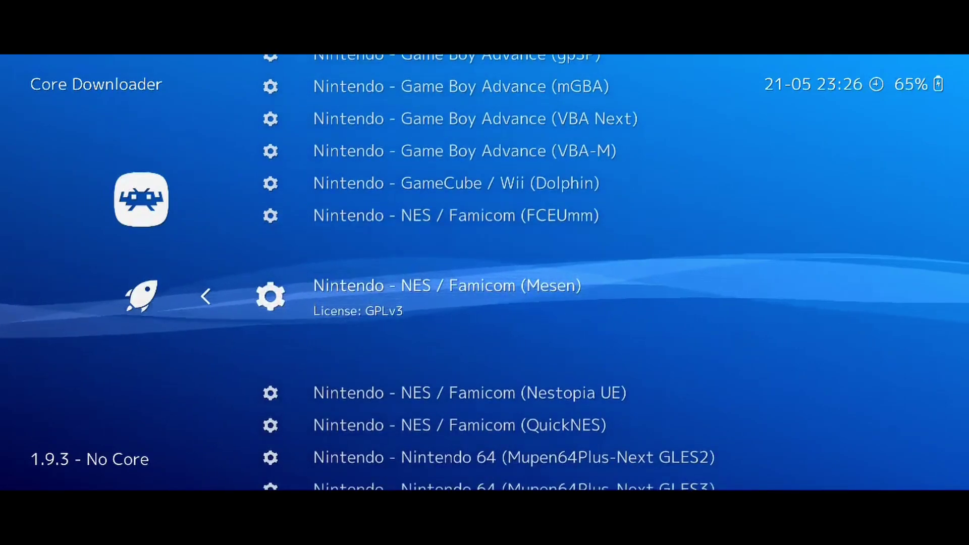
key(Return)
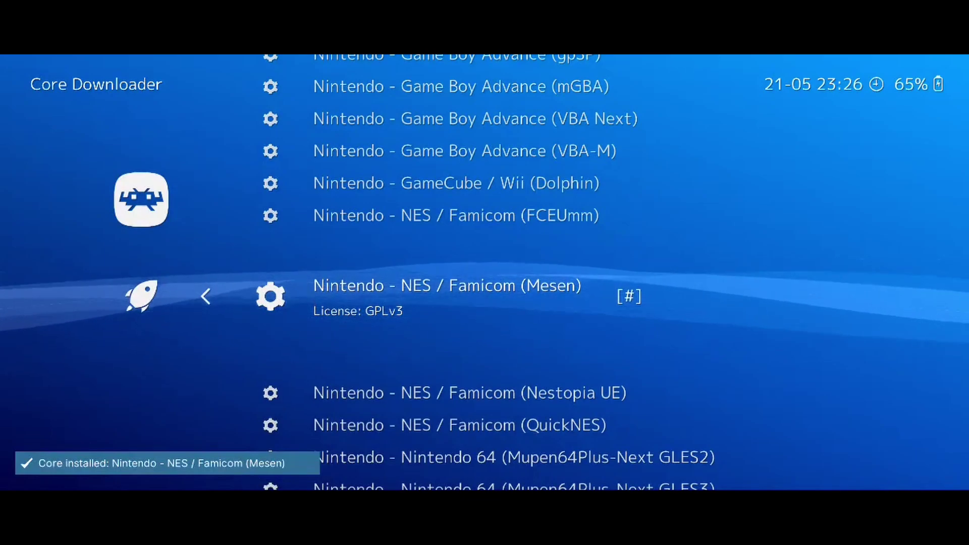
key(BackSpace)
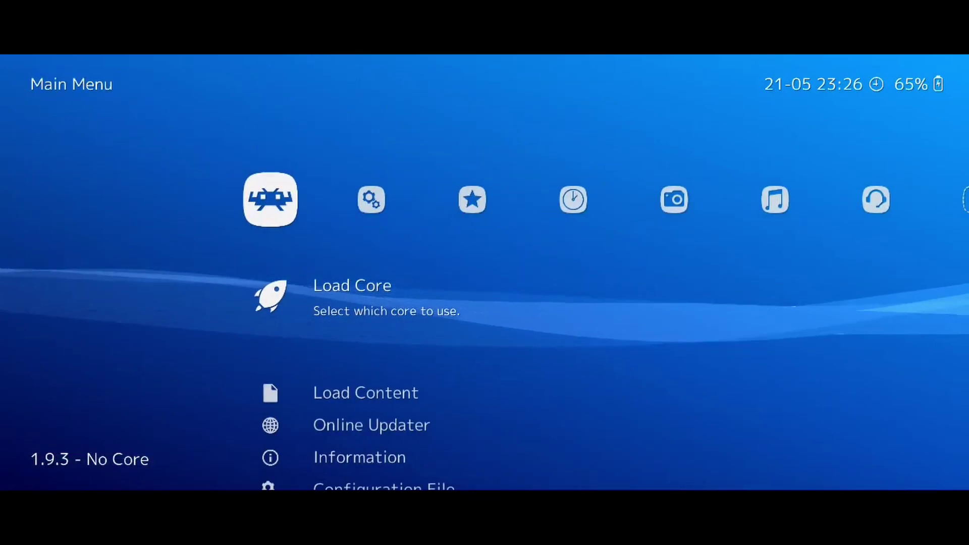
Step: Download the mGBA and Snes9x 2010 cores
key(Return)
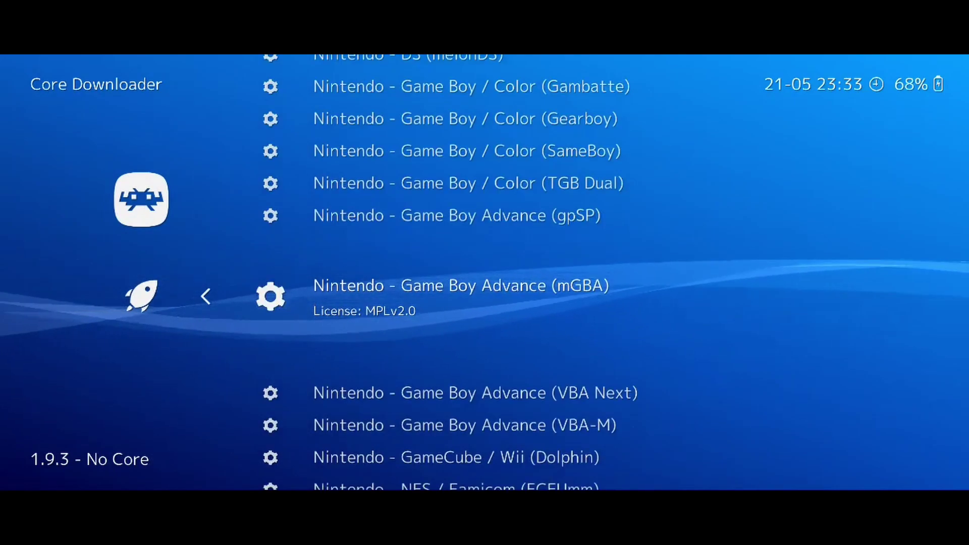
key(Return)
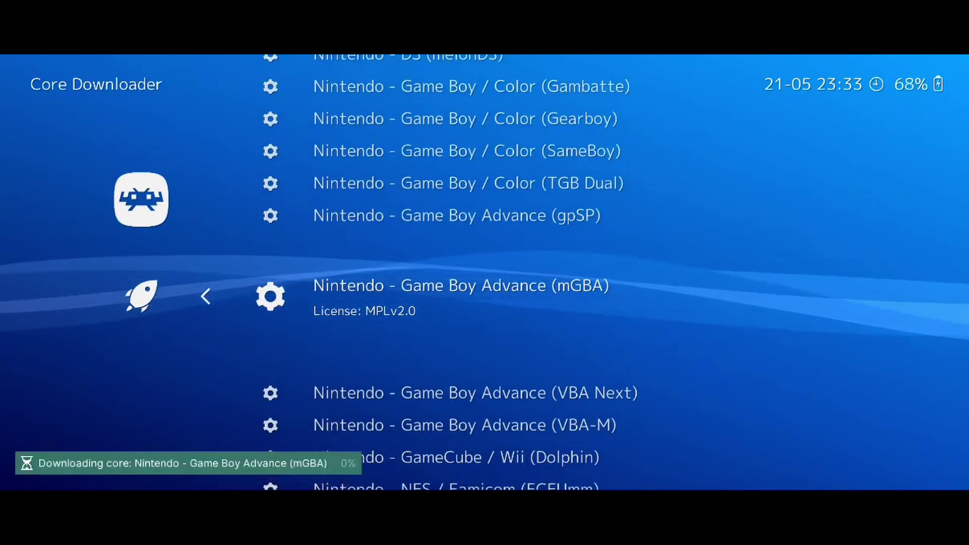
key(Right)
key(Right)
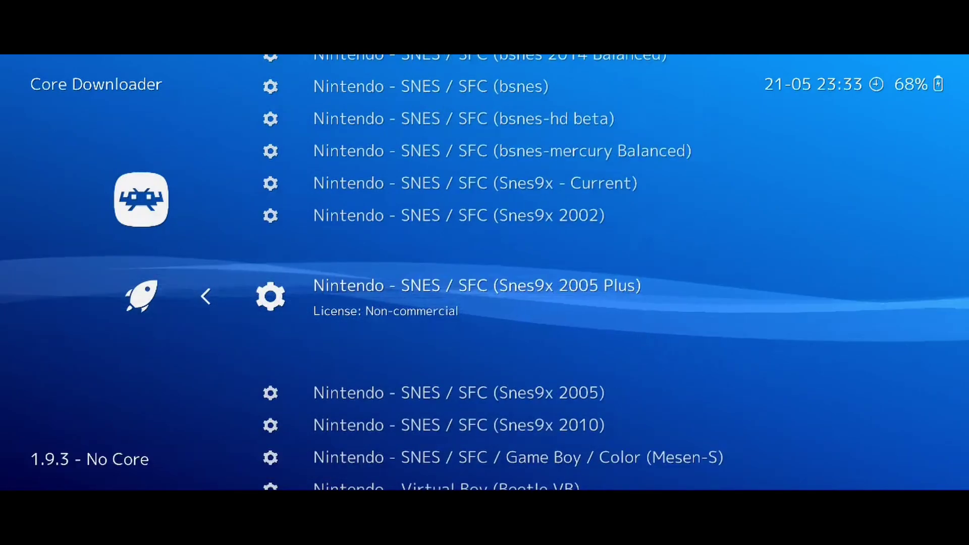
key(Down)
key(Down)
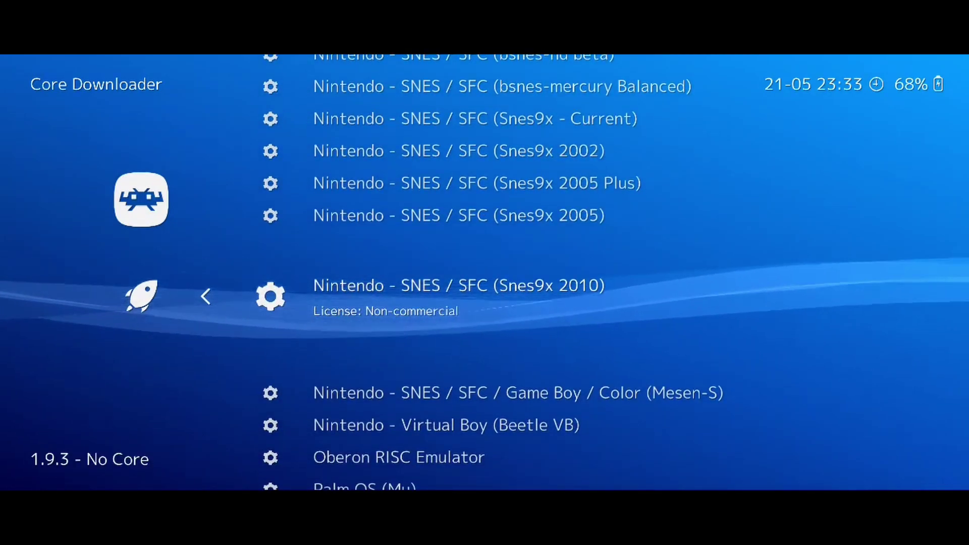
key(Return)
Step: Download the Genesis Plus GX and Mupen64Plus-Next GLES3 cores
key(Right)
key(Right)
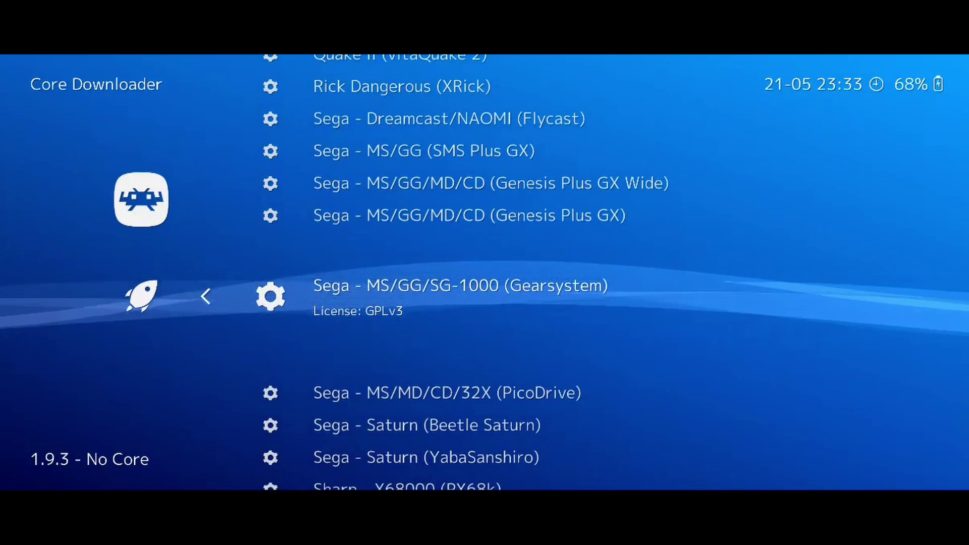
key(Up)
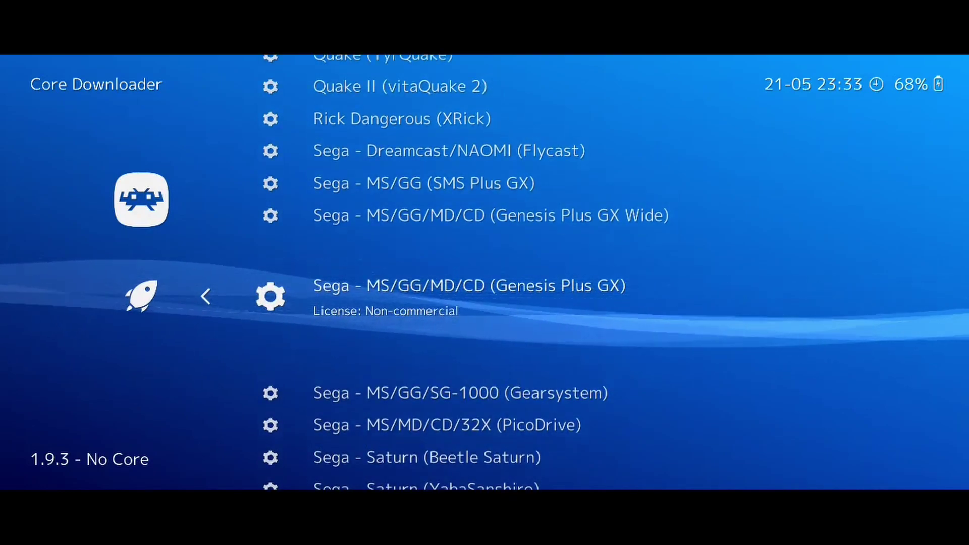
key(Return)
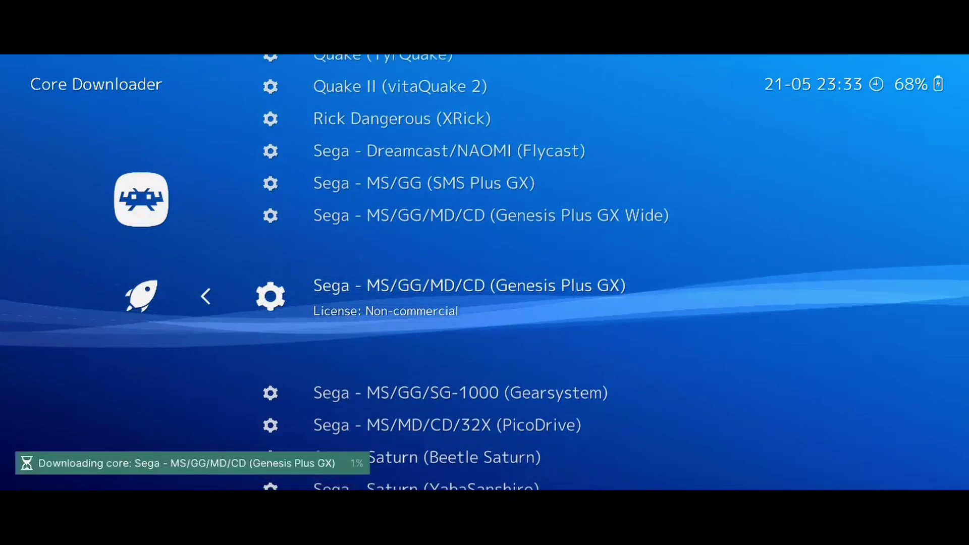
key(Left)
key(Up)
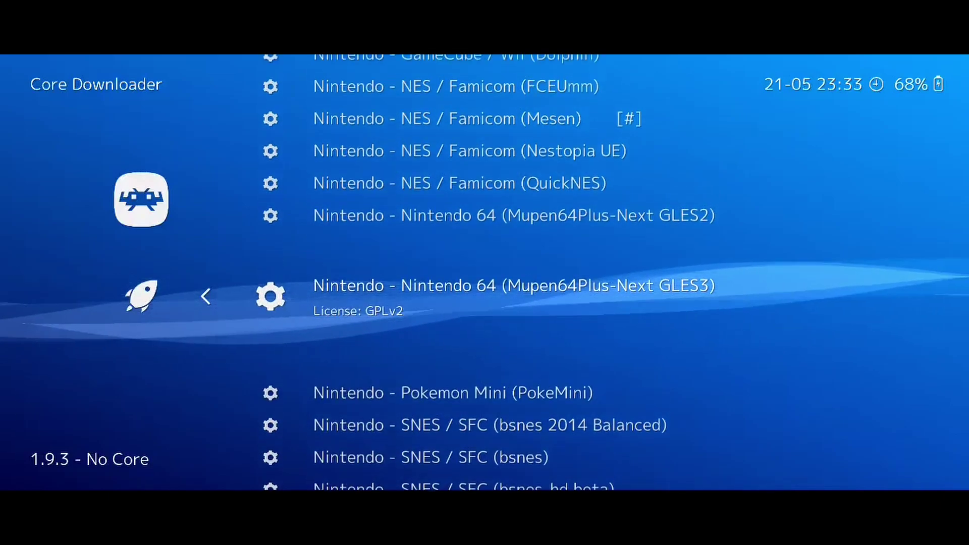
key(Return)
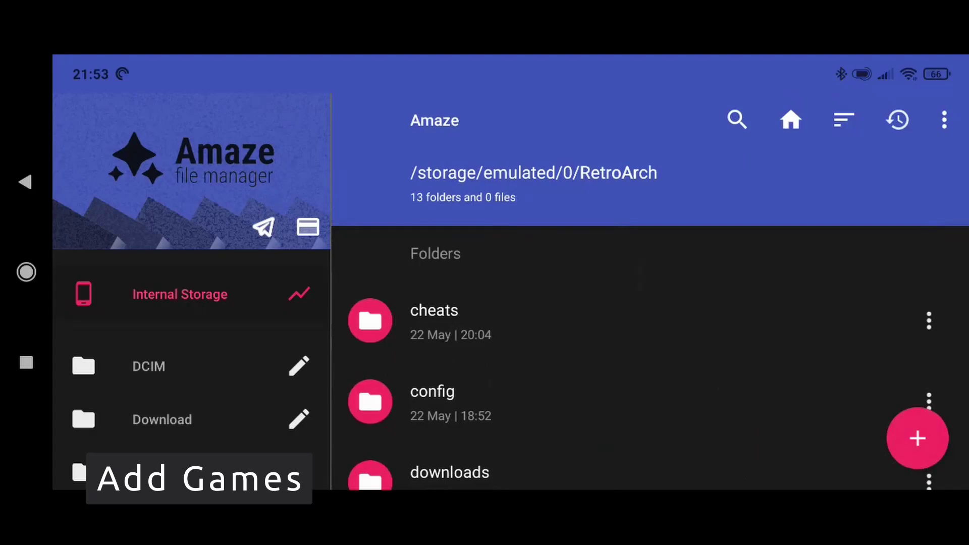
Step: Scroll to /storage/emulated/0/RetroArch in Amaze and open its ROMs folder of console folders
scroll(736, 353, down, 5)
scroll(742, 322, down, 5)
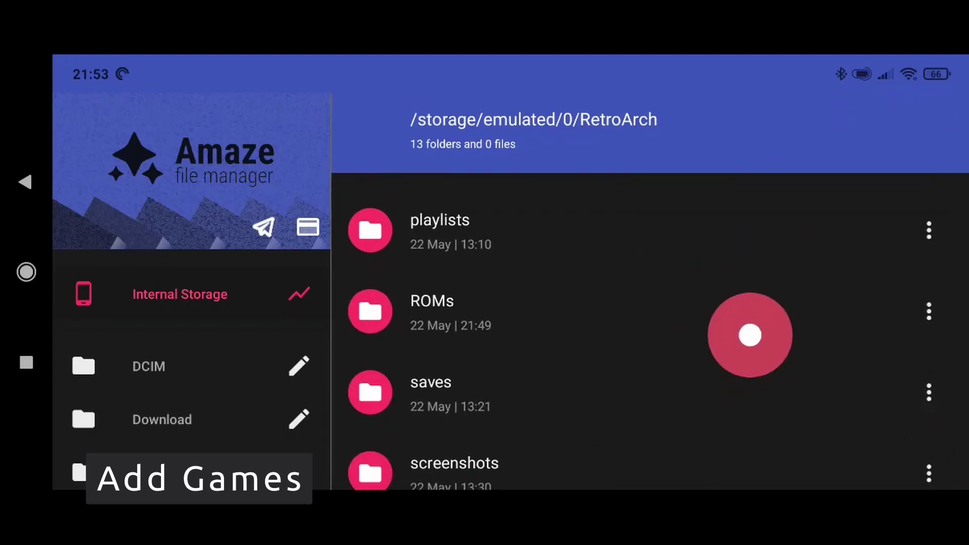
click(769, 323)
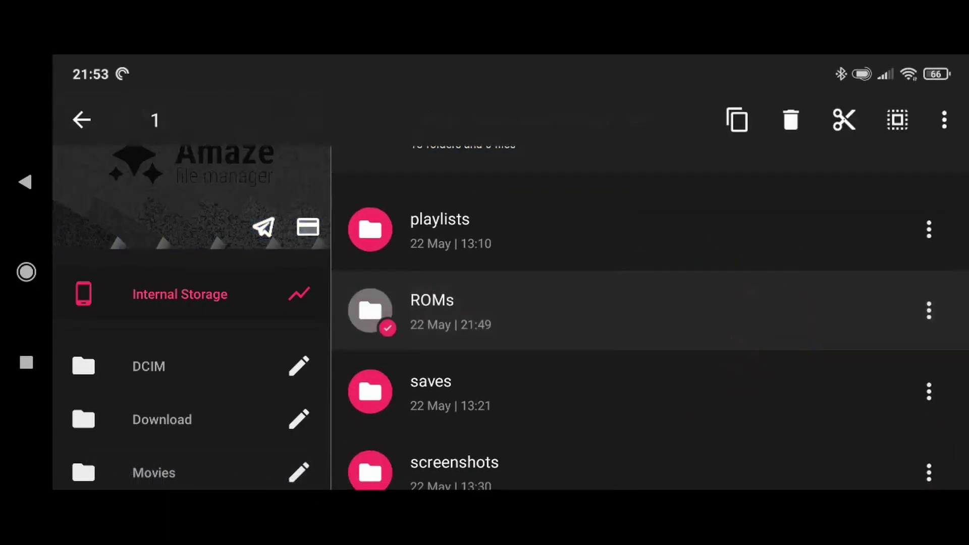
click(768, 314)
click(749, 325)
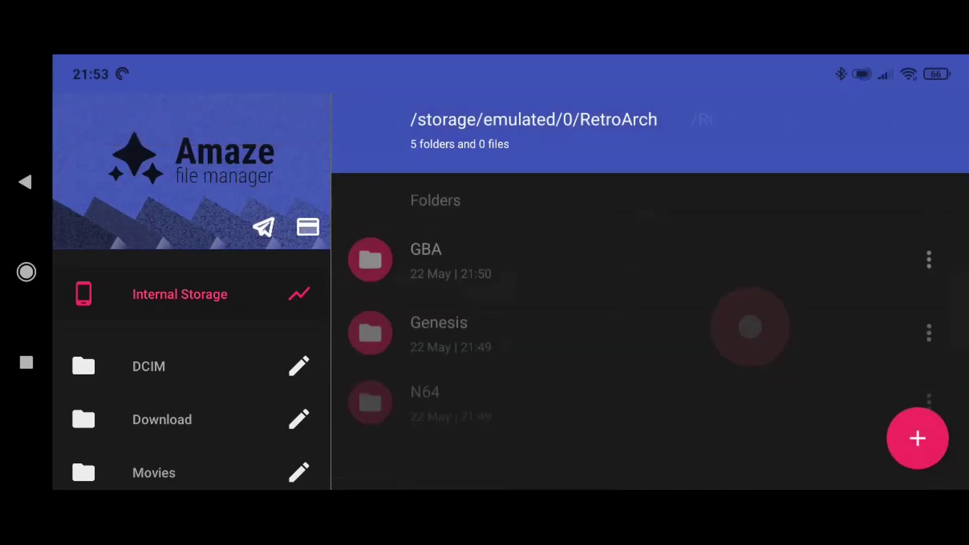
mouse_move(756, 432)
mouse_down()
mouse_move(767, 276)
mouse_move(752, 432)
mouse_up()
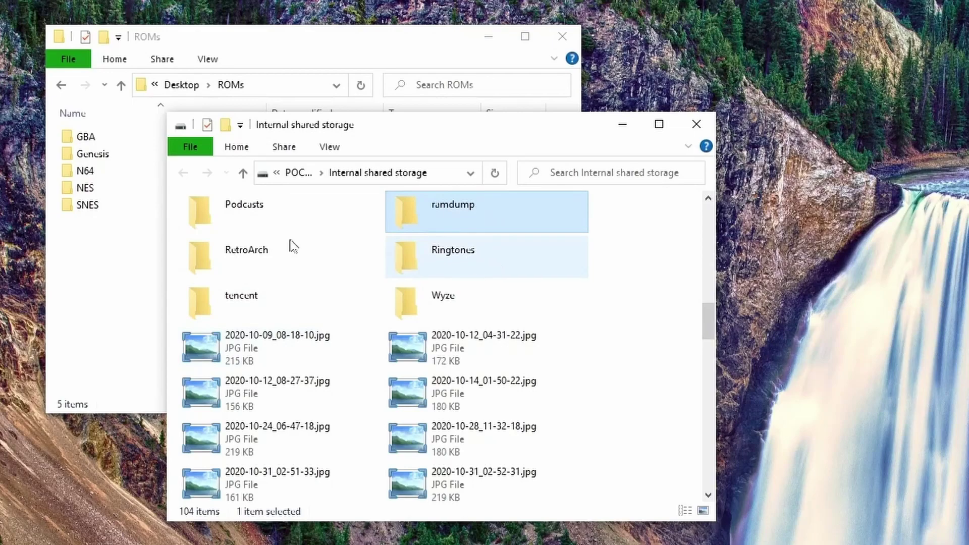
Step: Create a new ROMs folder inside the phone's RetroArch folder and open it
double_click(240, 250)
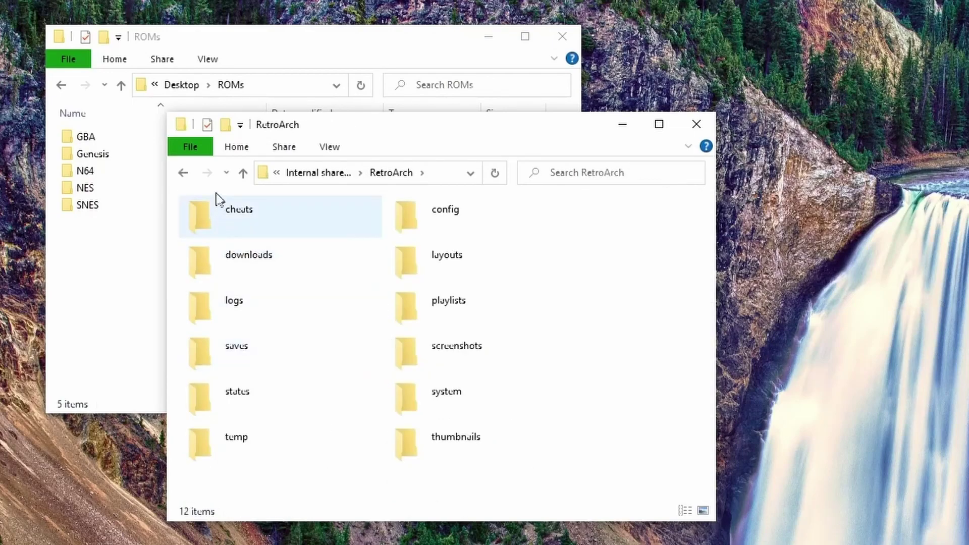
click(231, 147)
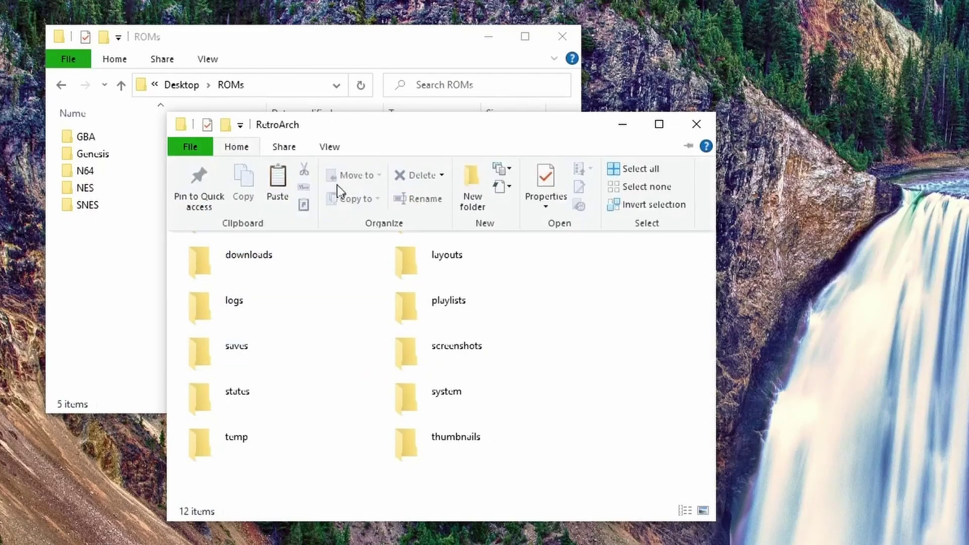
click(464, 200)
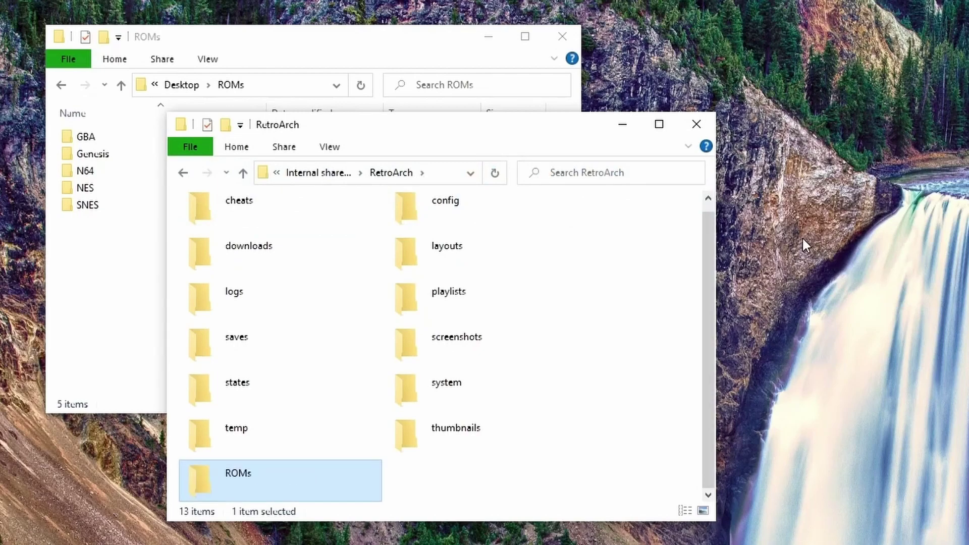
double_click(274, 474)
Step: Copy the five desktop console folders into the phone's ROMs folder
drag(115, 293, 63, 112)
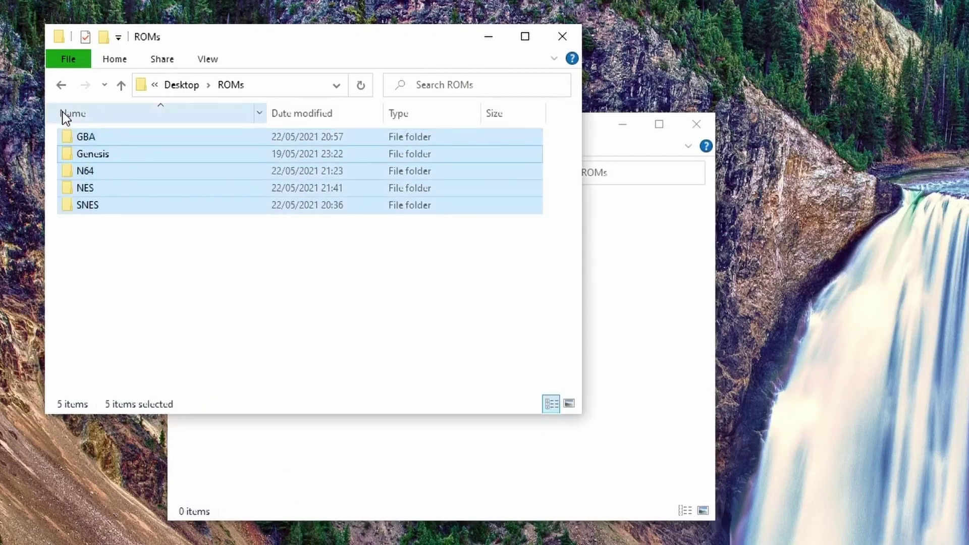
click(407, 417)
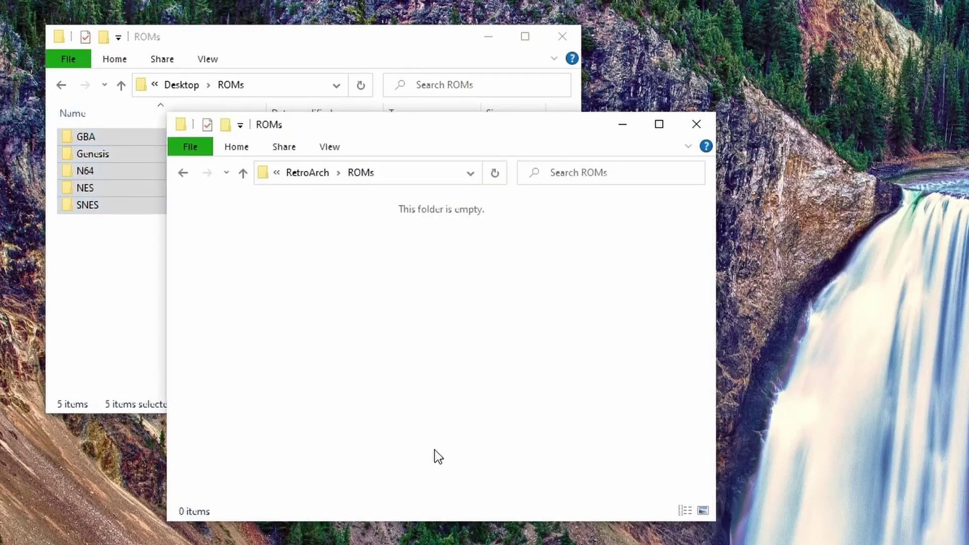
key(ctrl+v)
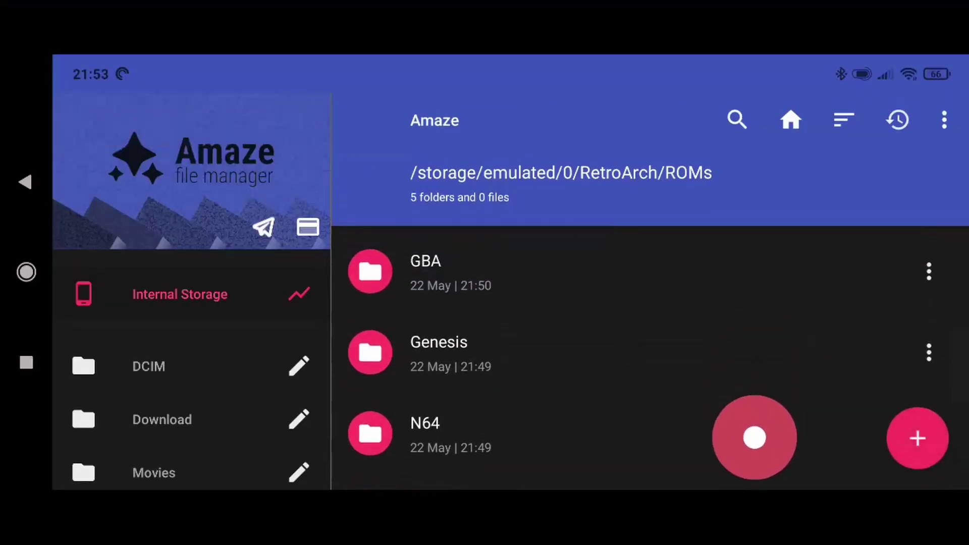
Step: Open the GBA folder in Amaze and refresh it to show its 45 ROM zips
drag(754, 438, 761, 277)
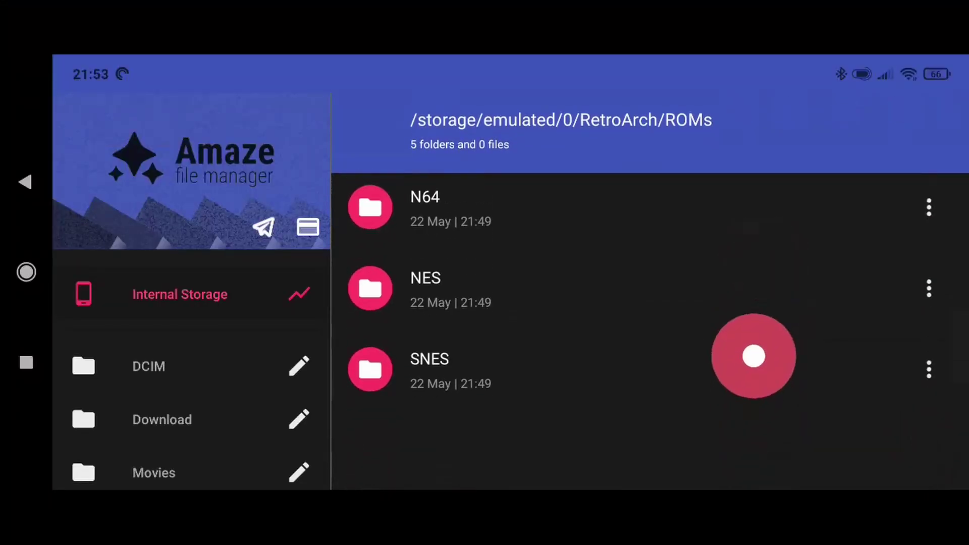
drag(753, 356, 740, 475)
drag(766, 327, 746, 407)
click(744, 332)
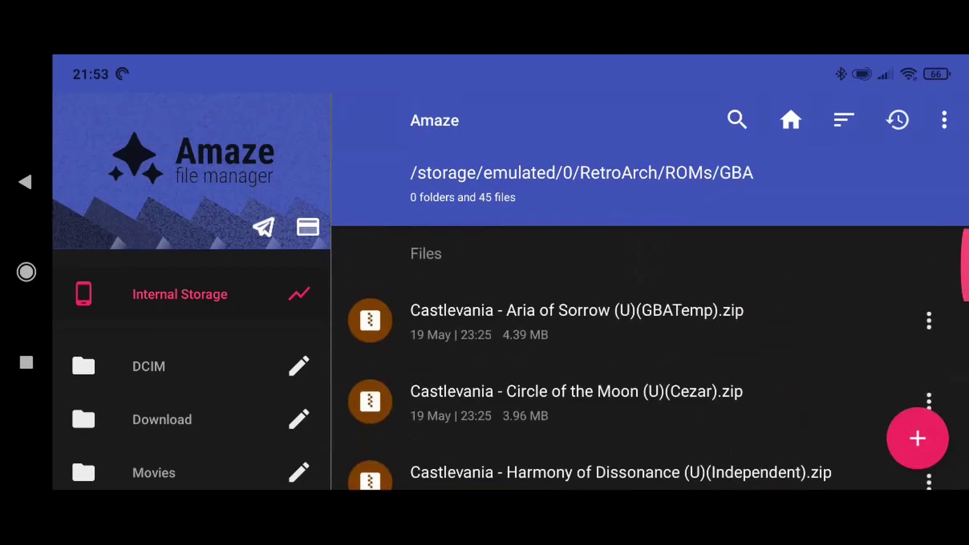
drag(752, 461, 759, 281)
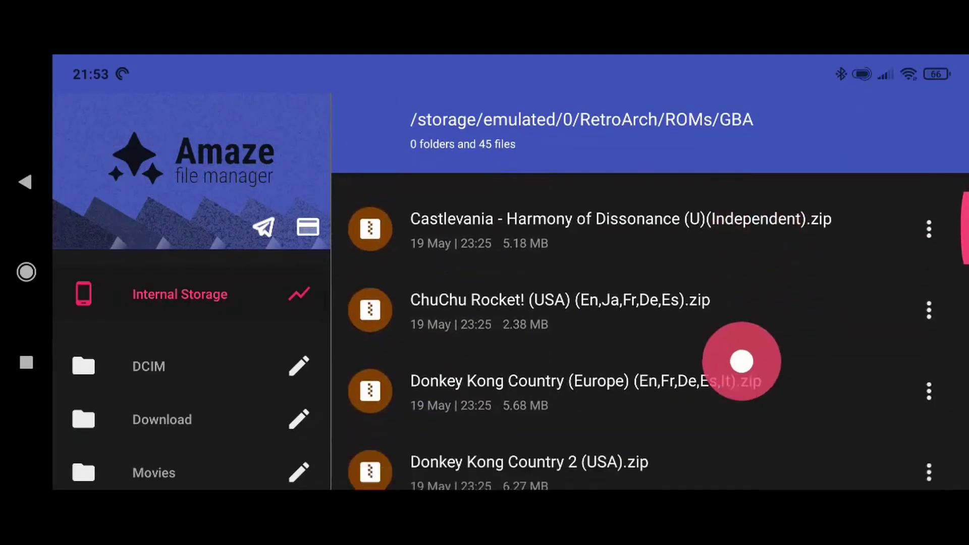
drag(741, 362, 735, 428)
drag(743, 353, 747, 456)
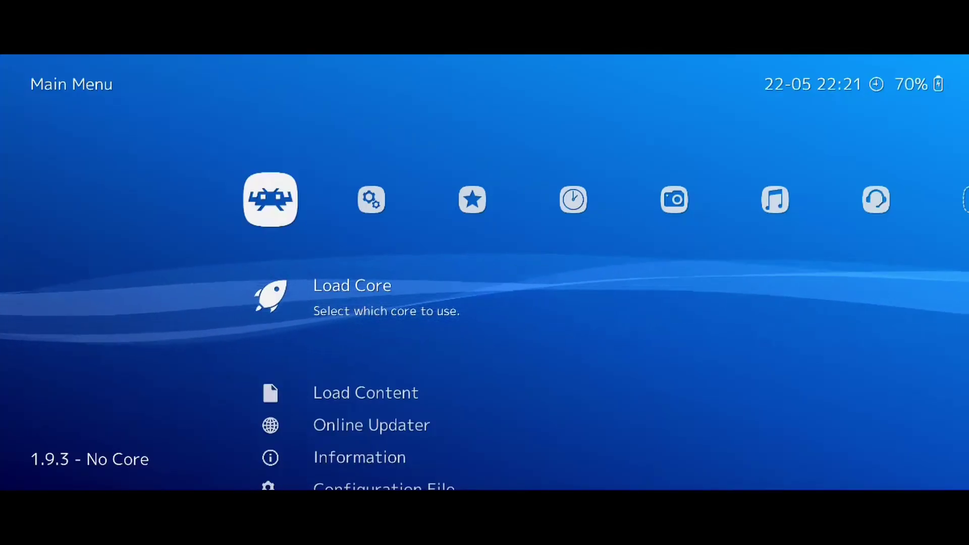
Step: Reach the Scan Directory browser under Load Content > Playlists > Import Content
click(365, 391)
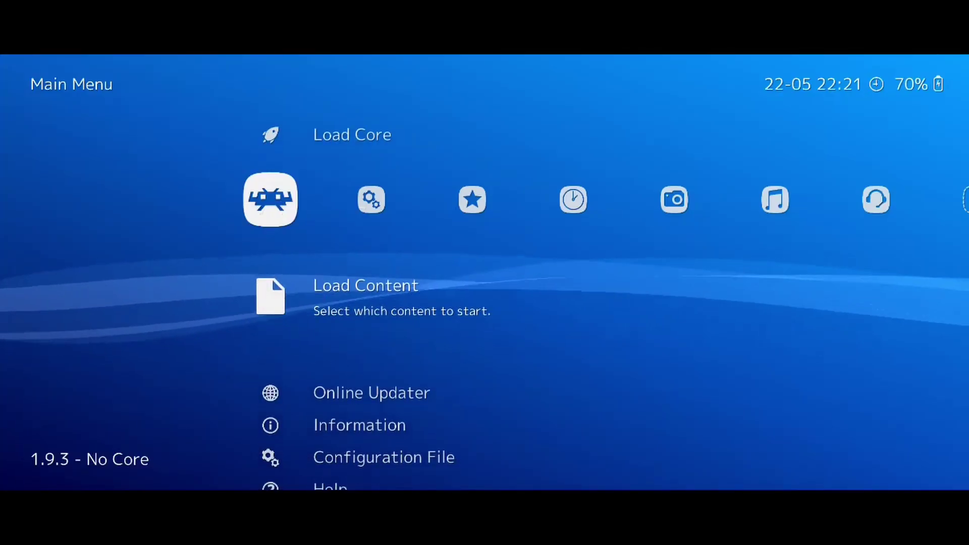
click(365, 286)
click(346, 392)
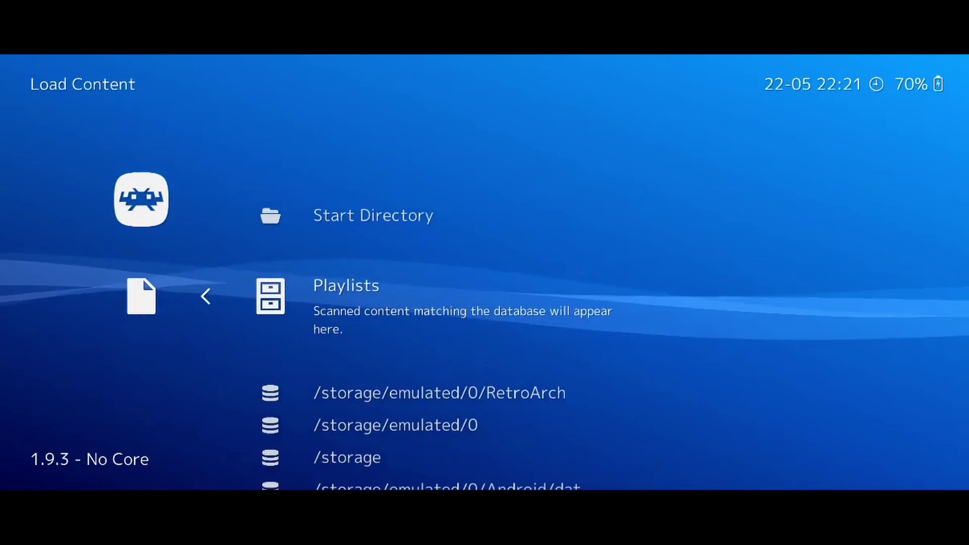
click(346, 285)
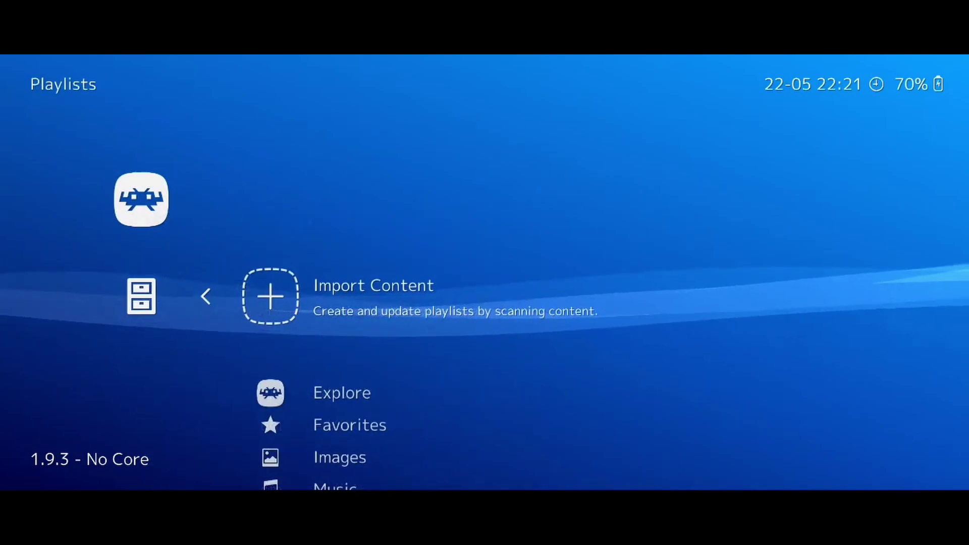
click(373, 285)
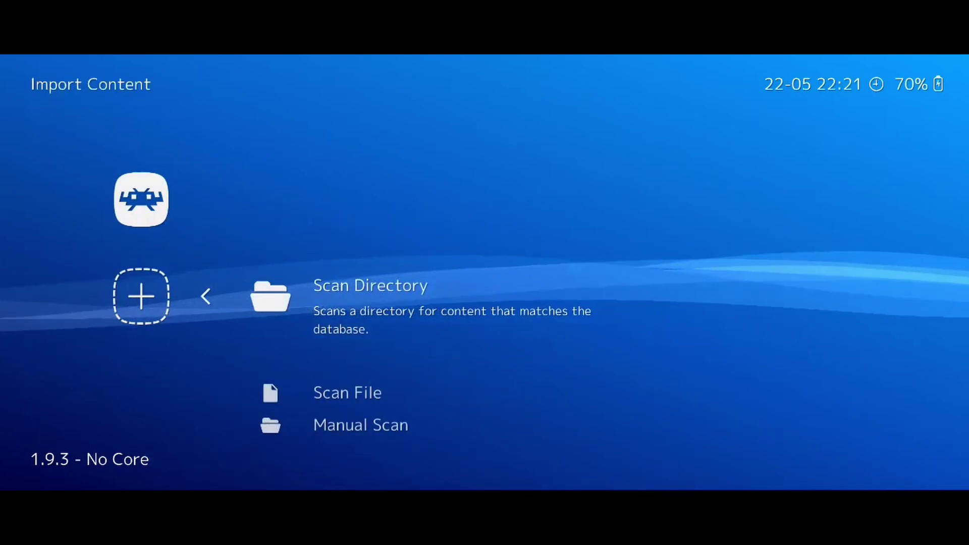
click(371, 285)
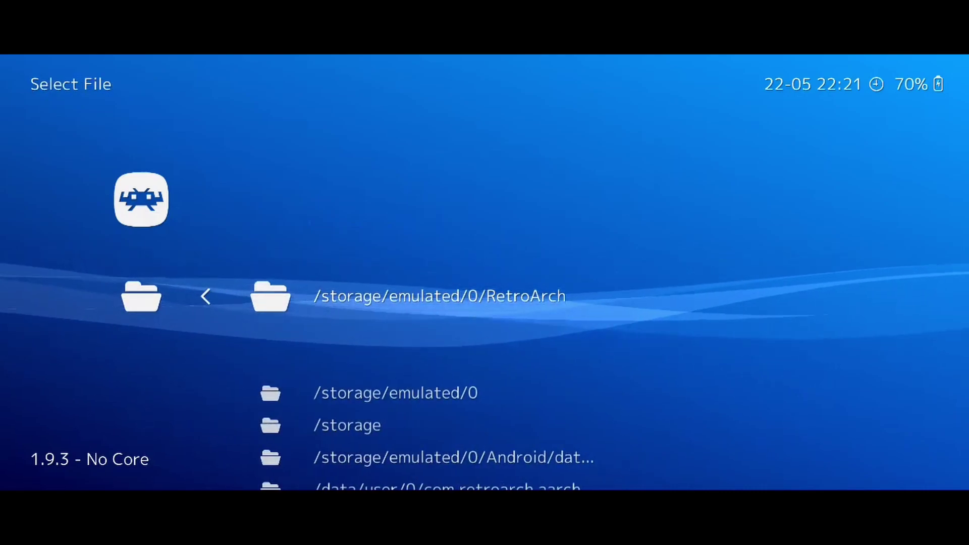
Step: Scan the RetroArch roms/GBA folder with Scan This Directory
click(439, 295)
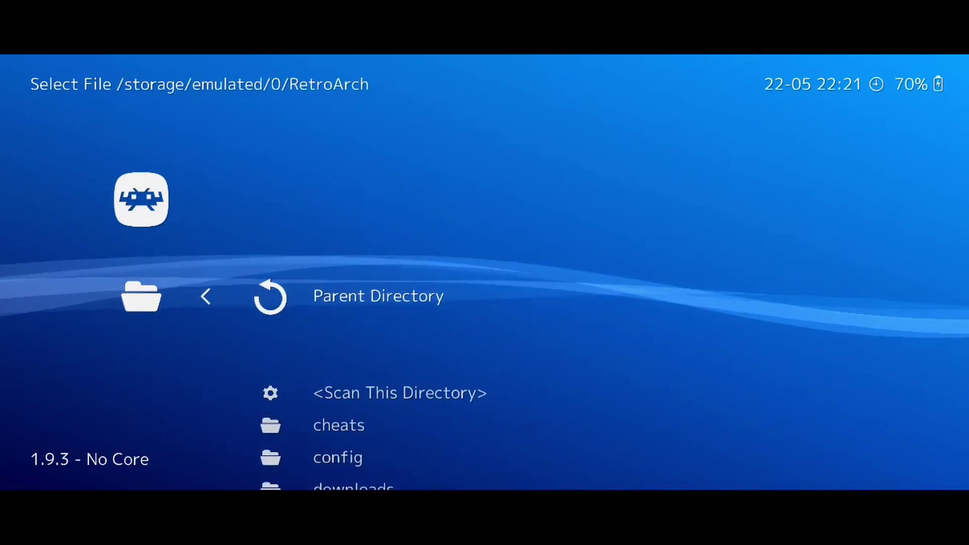
key(Down)
key(Down)
key(Down)
key(Down)
key(Down)
key(Down)
key(Down)
key(Down)
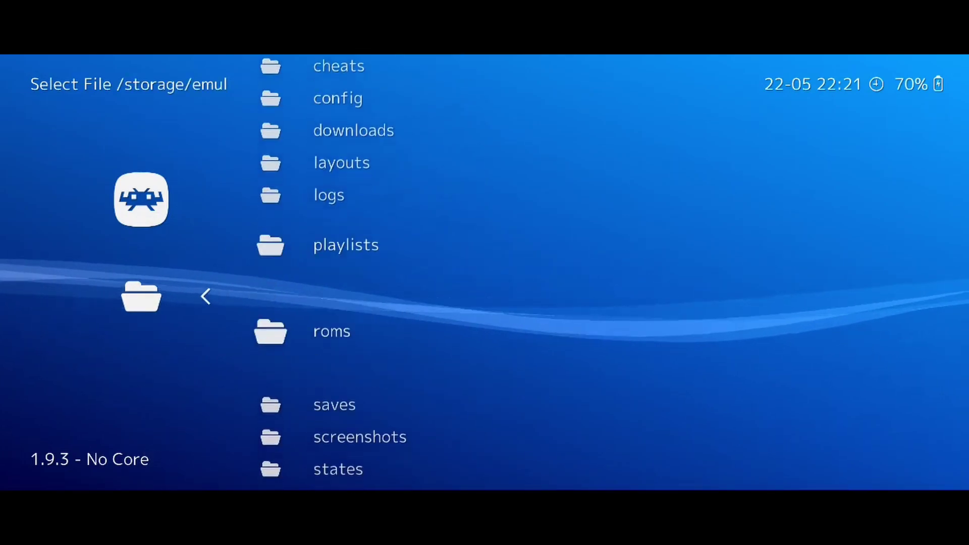
key(Return)
key(Down)
key(Down)
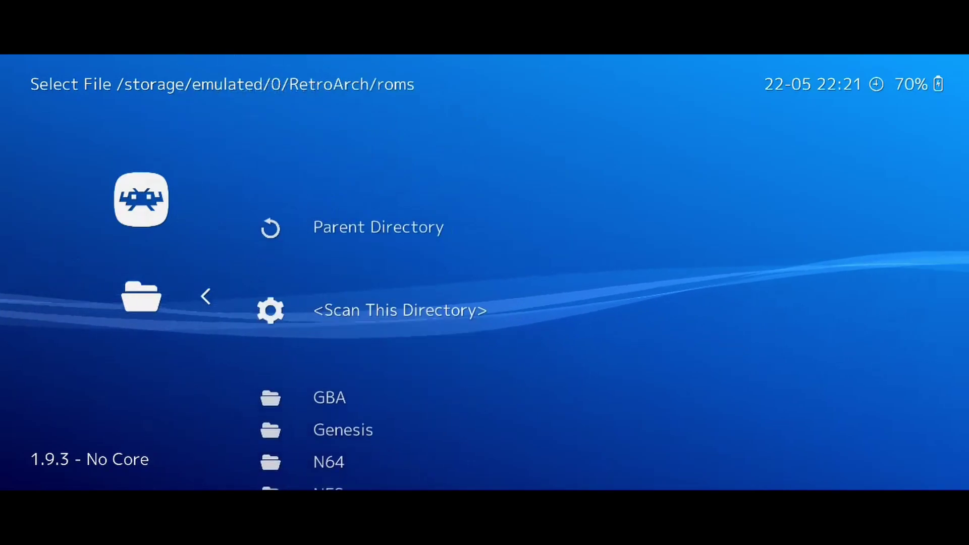
key(Return)
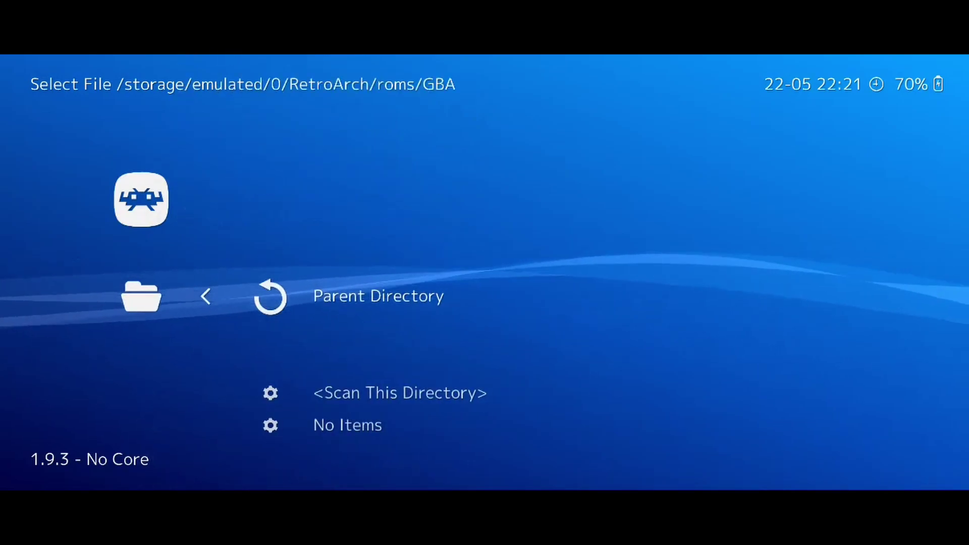
key(Return)
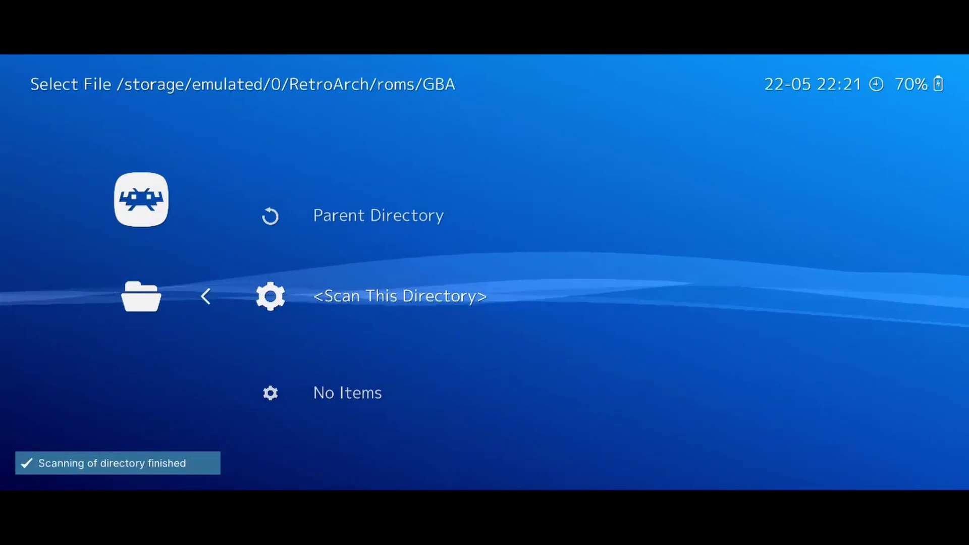
Step: Browse the new Game Boy Advance playlist, including Castlevania - Circle of the Moon
key(BackSpace)
key(BackSpace)
key(BackSpace)
key(BackSpace)
key(BackSpace)
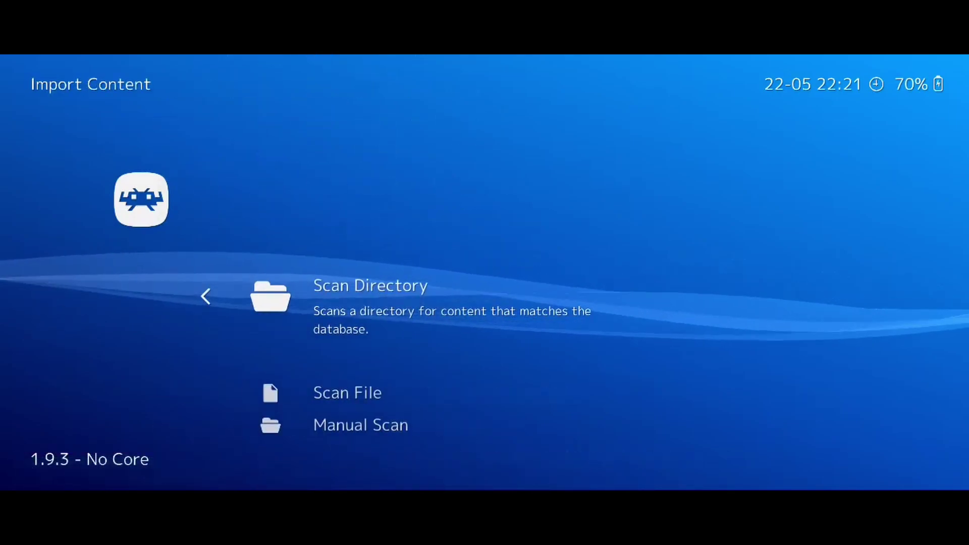
key(Left)
key(BackSpace)
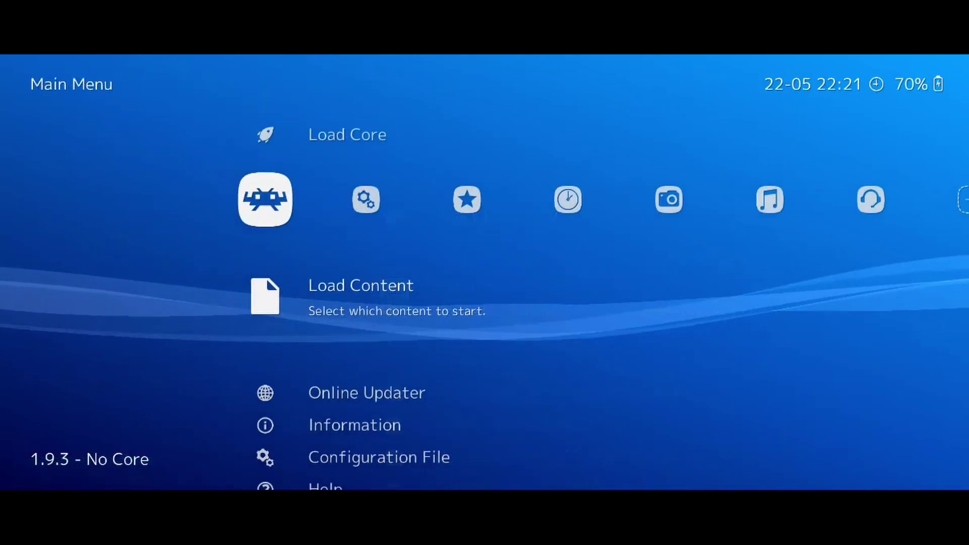
key(Right)
key(Right)
key(Right)
key(Right)
key(Right)
key(Right)
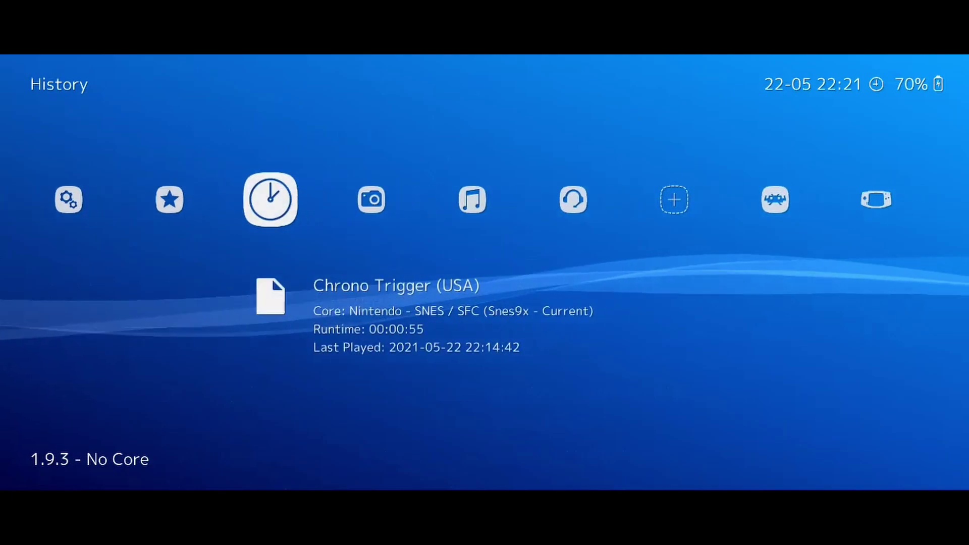
key(Right)
key(Right)
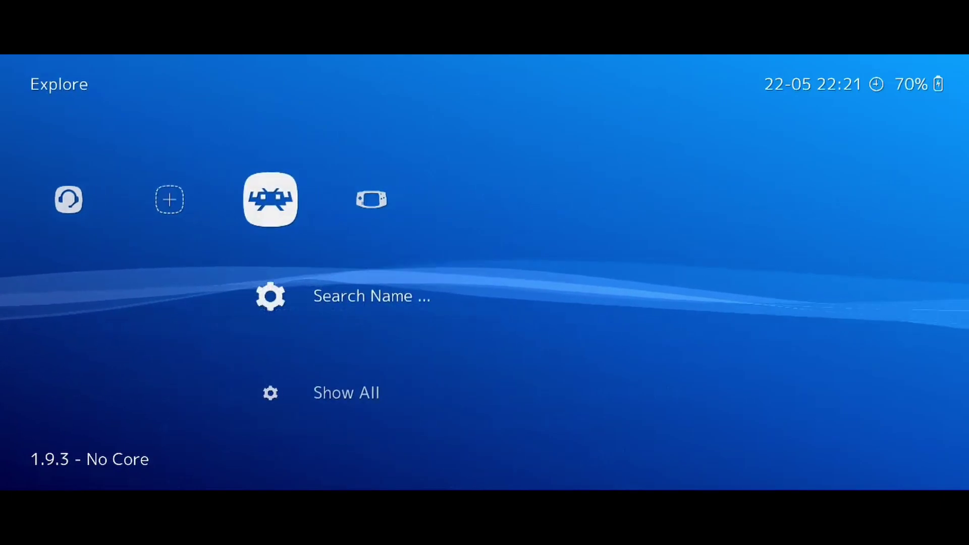
key(Right)
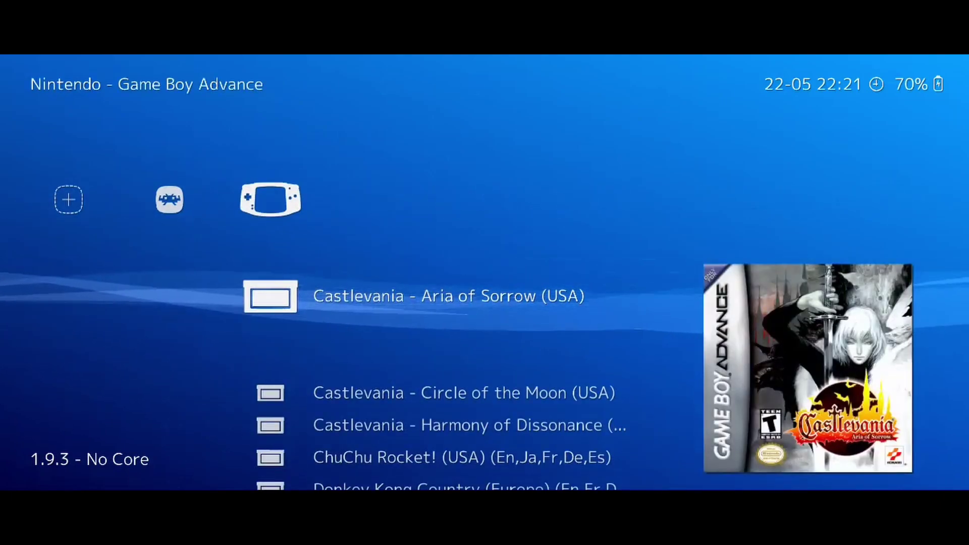
key(Down)
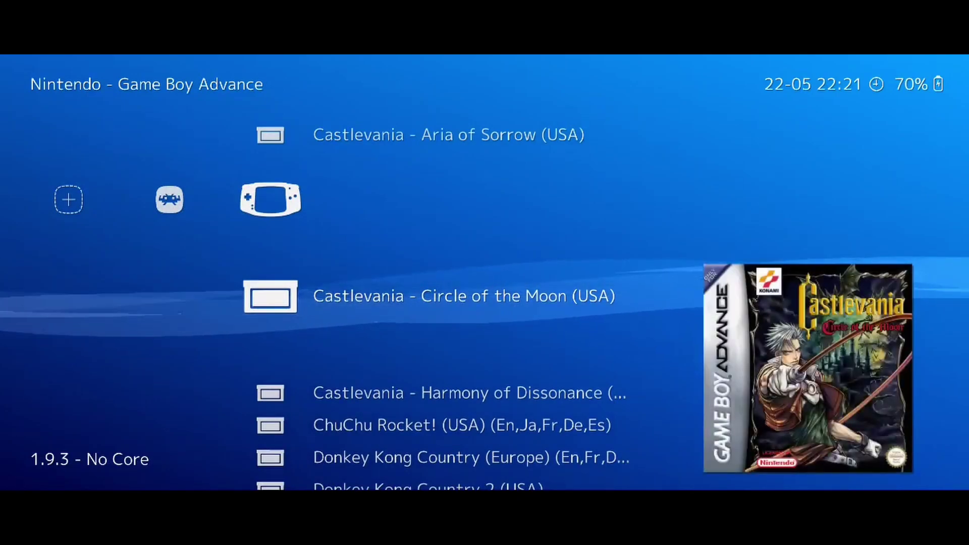
key(Down)
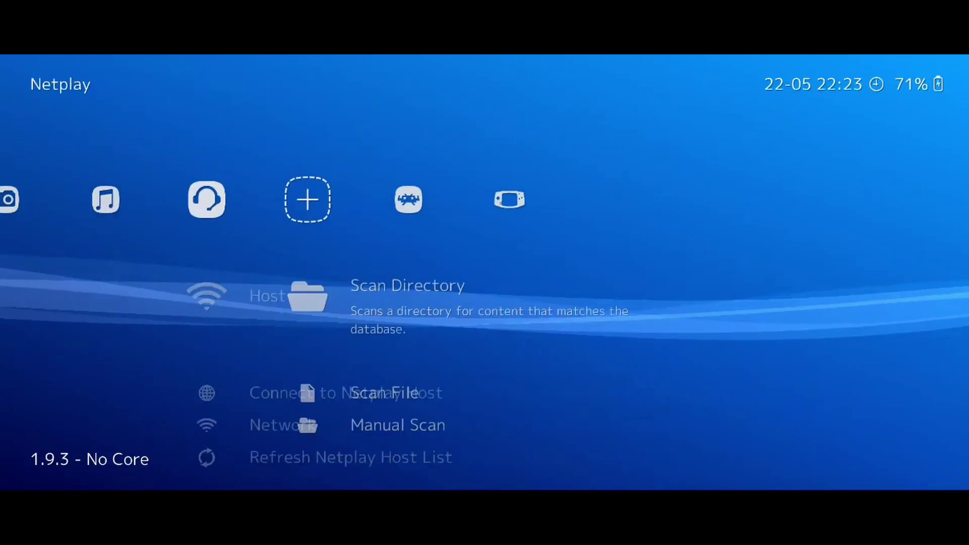
key(Left)
key(Left)
key(Left)
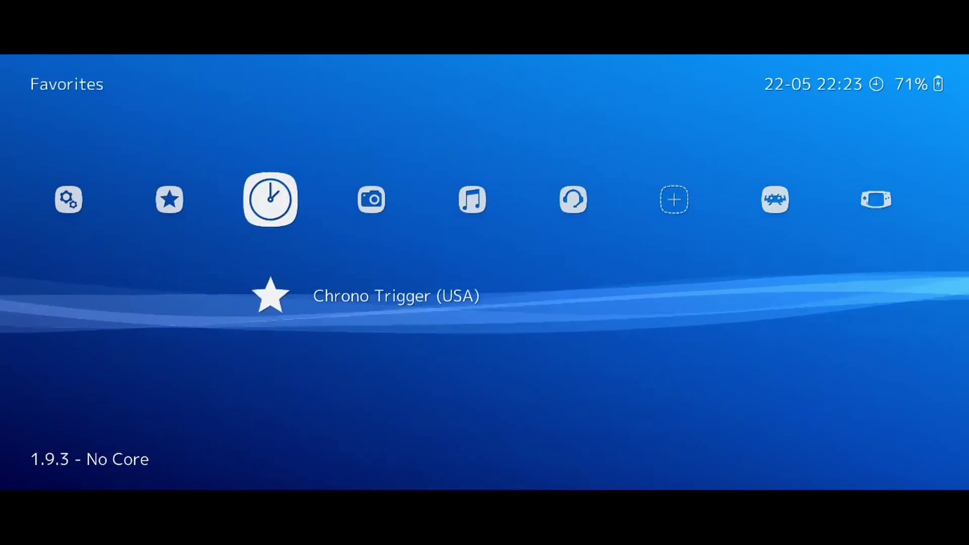
key(Left)
key(Left)
key(Left)
Step: Return to Import Content > Scan Directory and scan the roms/Genesis folder
key(Down)
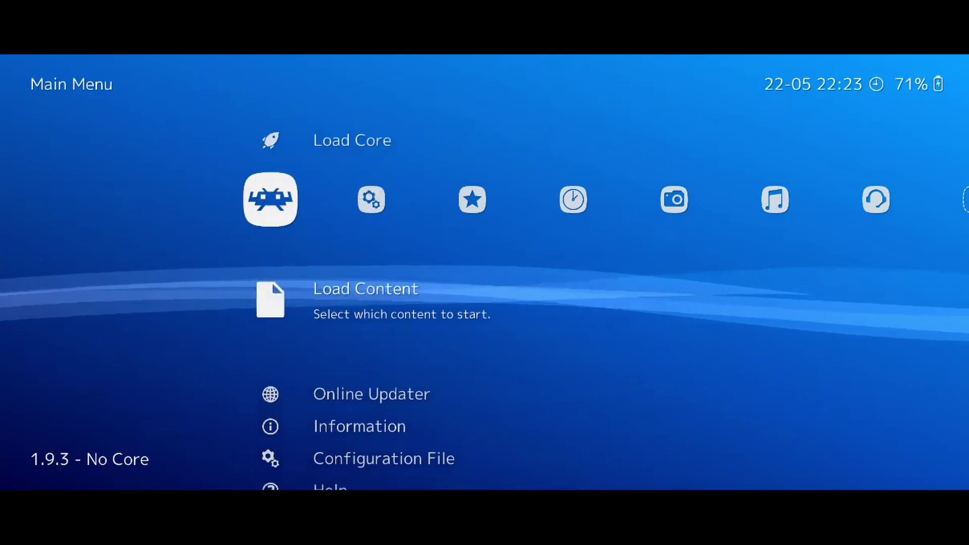
key(Return)
key(Down)
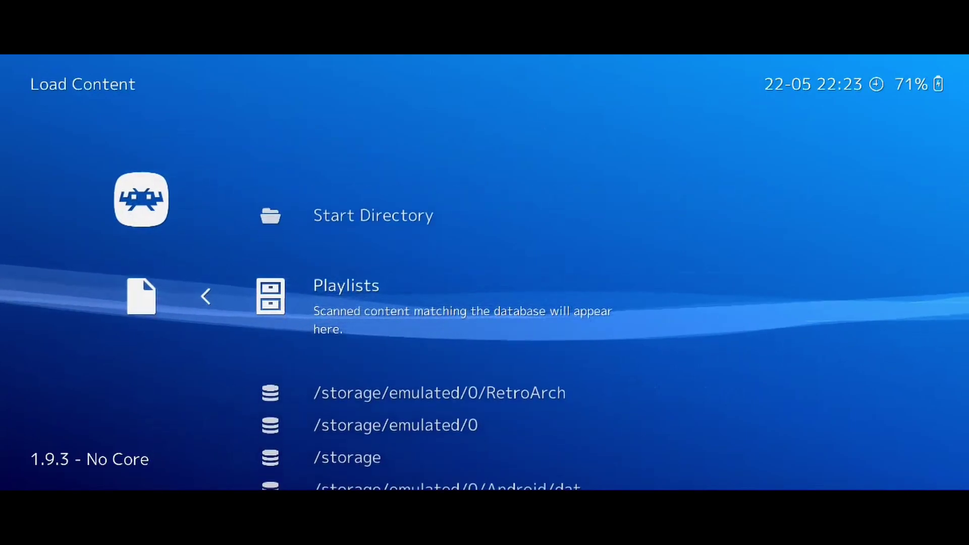
key(Return)
key(Return)
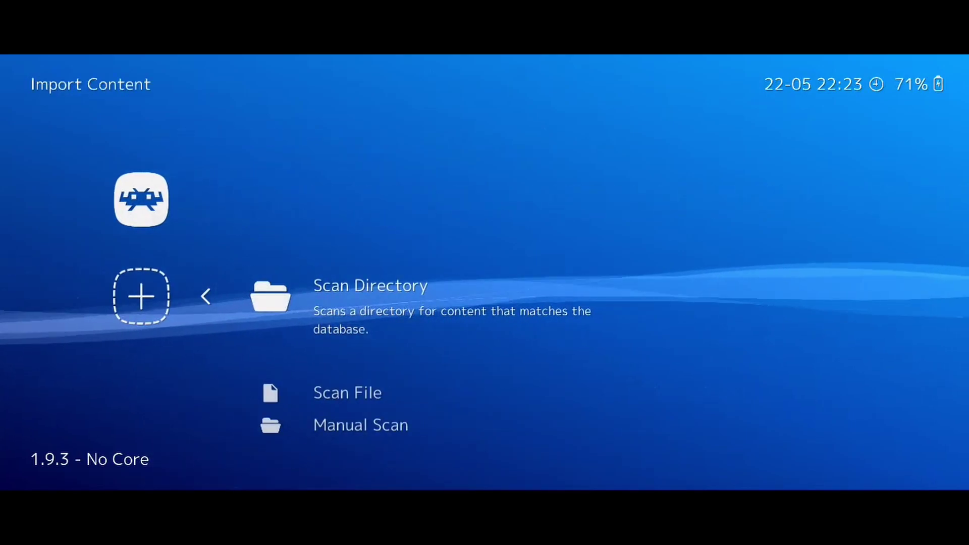
key(Return)
key(Return)
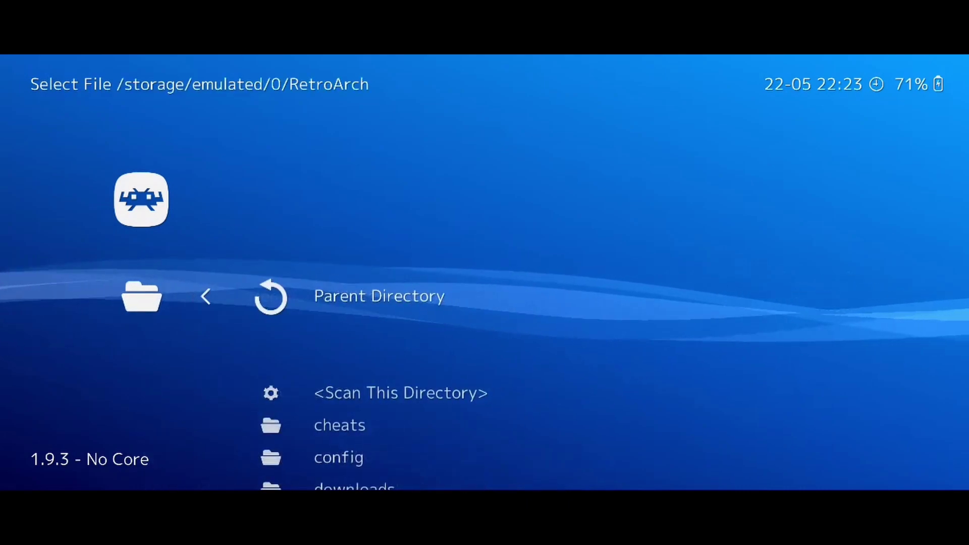
key(Down)
key(Down)
key(Down)
key(Down)
key(Down)
key(Down)
key(Down)
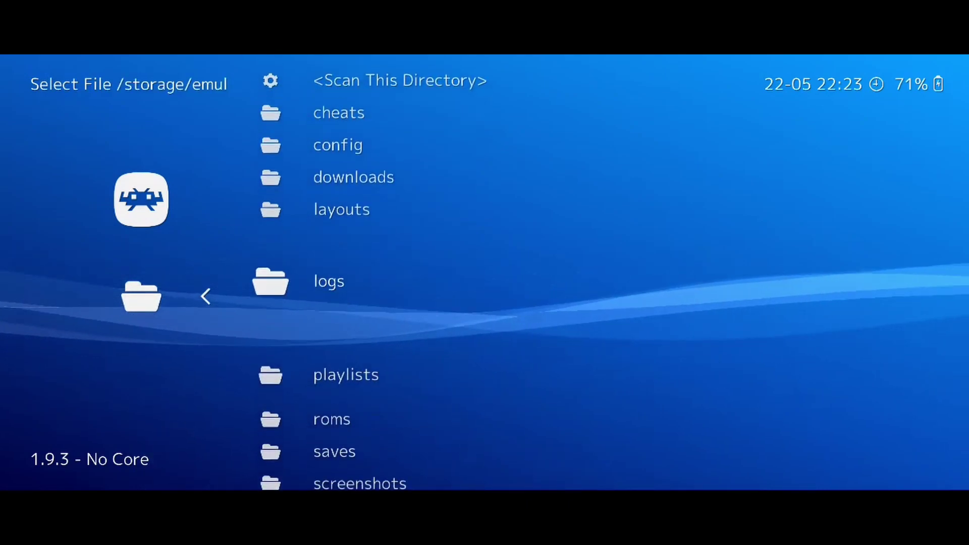
key(Down)
key(Return)
key(Down)
key(Down)
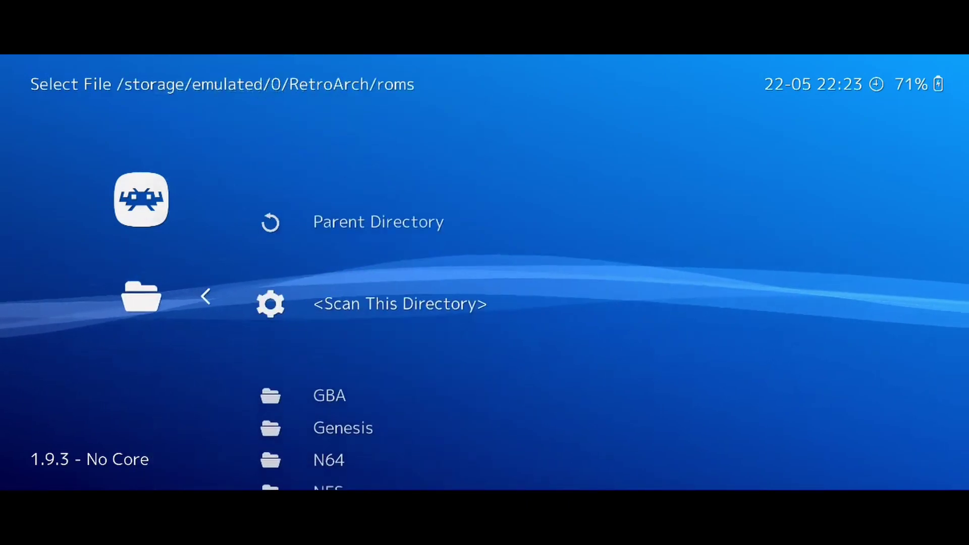
key(Down)
key(Return)
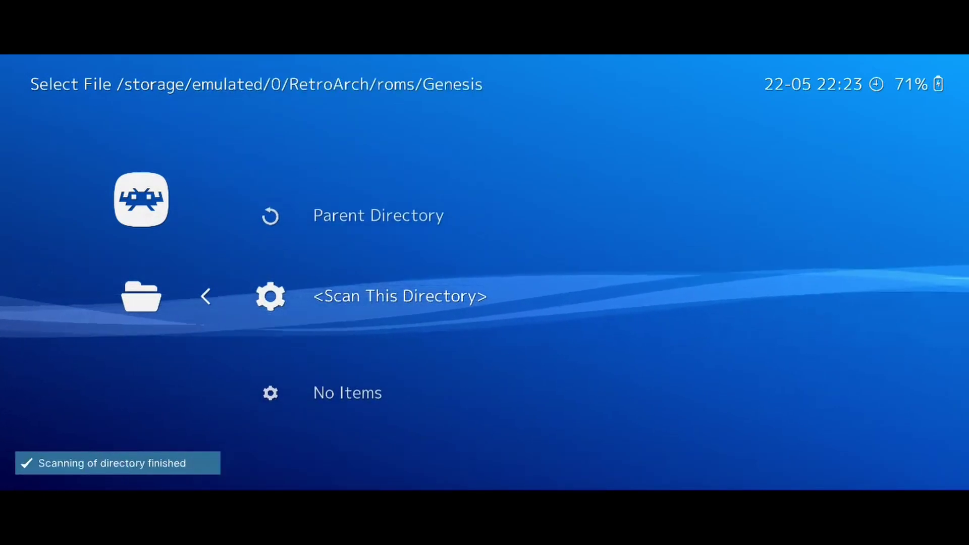
Step: Scan the roms/N64 folder and switch to the Nintendo 64 playlist
key(BackSpace)
key(Down)
key(Return)
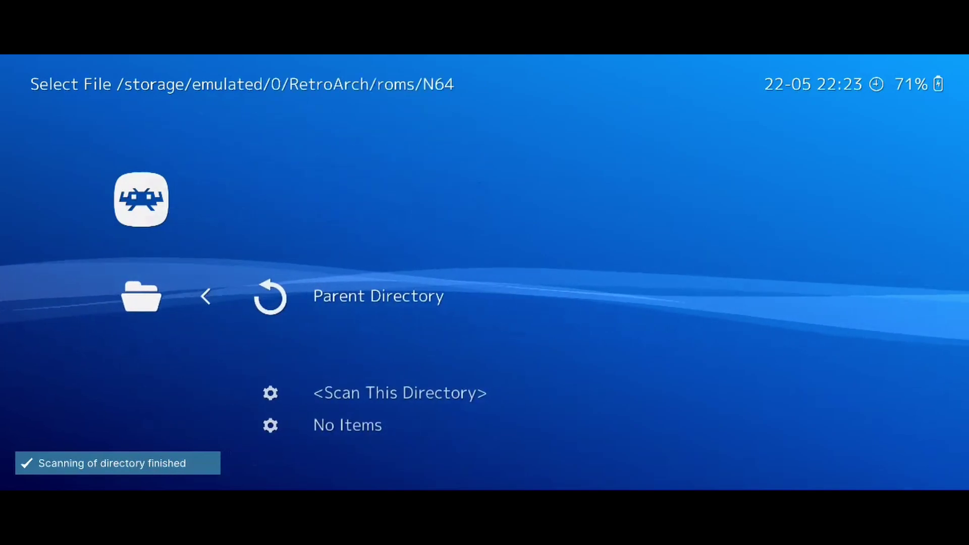
key(Down)
key(Return)
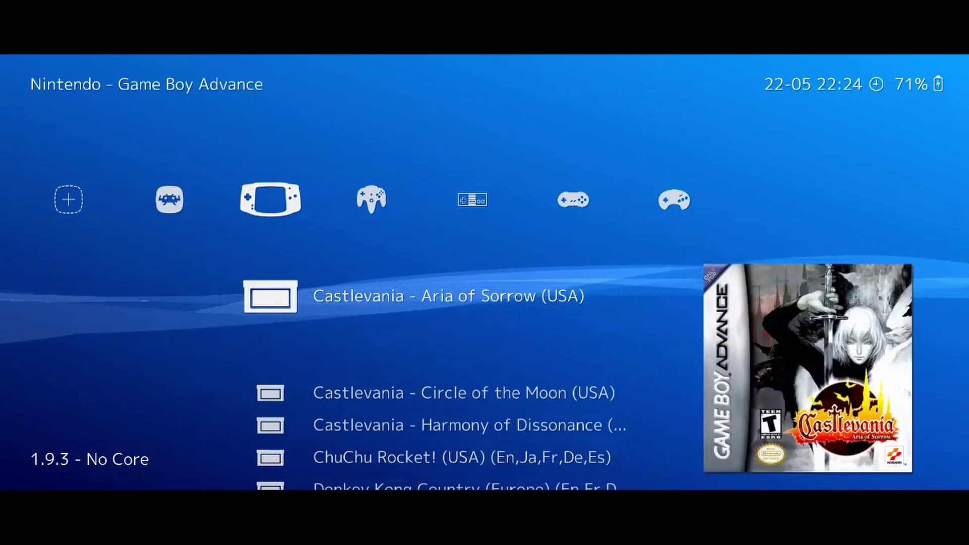
key(Right)
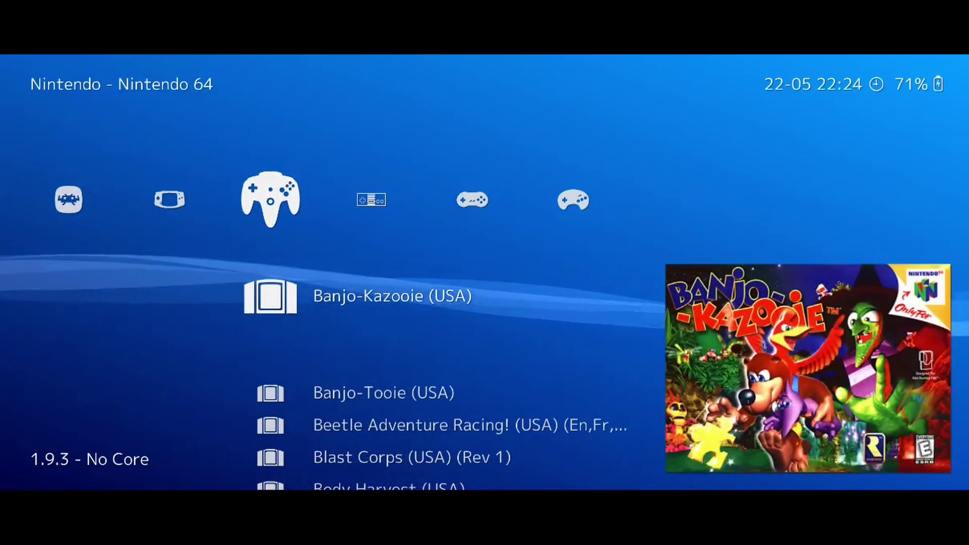
Step: Browse the NES, Genesis and SNES playlists, from Alex Kidd to Contra III
key(Right)
key(Right)
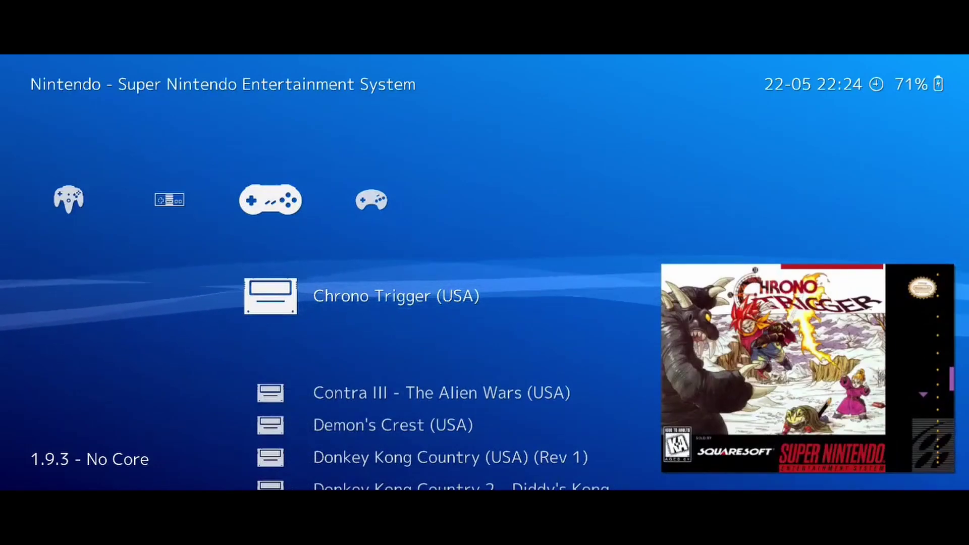
key(Right)
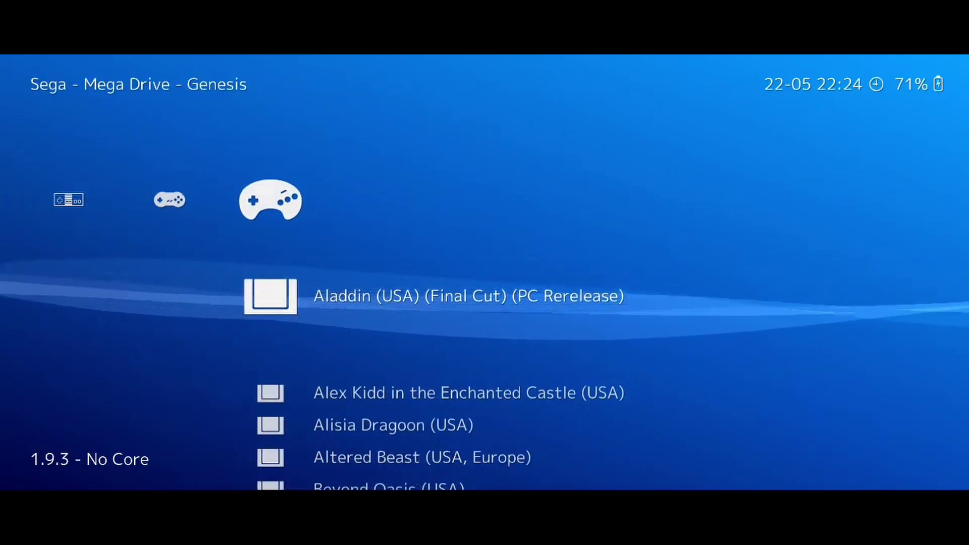
key(Down)
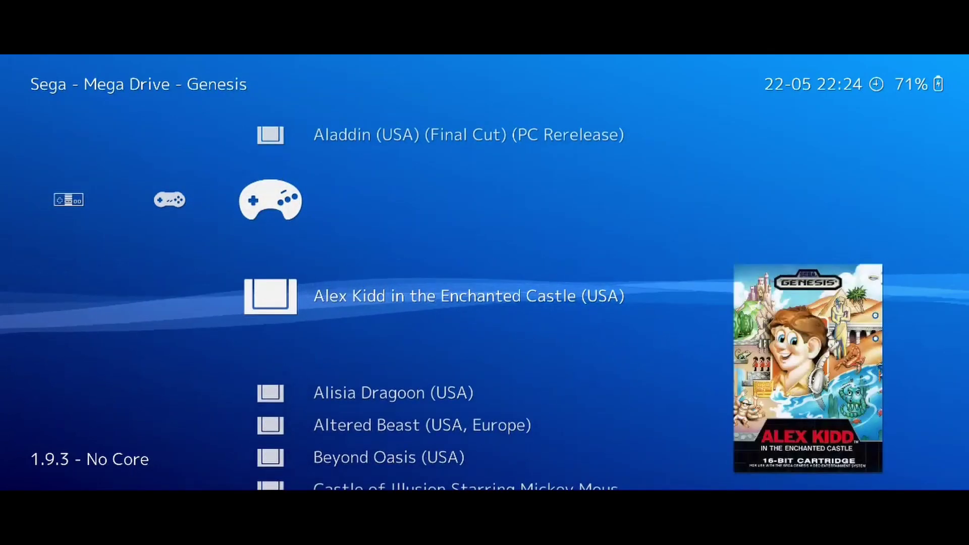
key(Down)
key(Down)
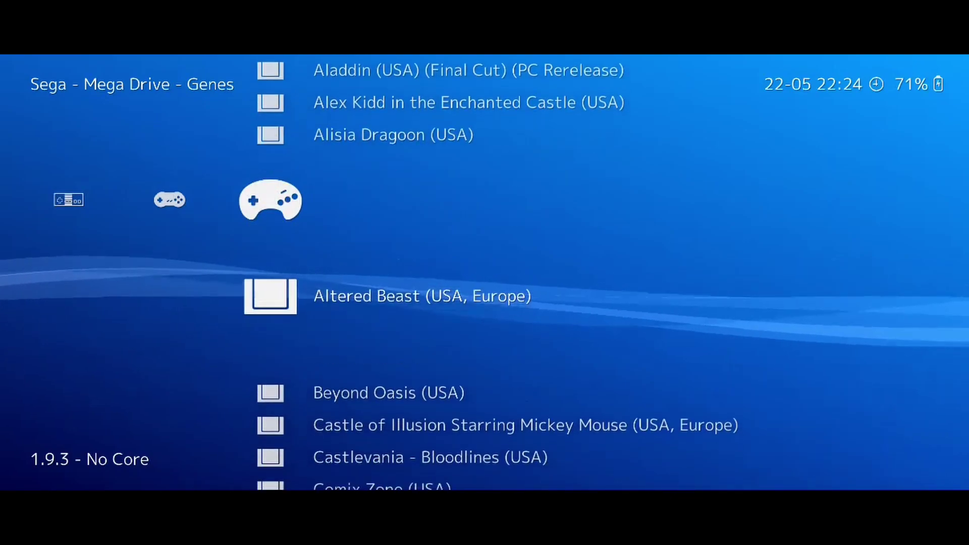
key(Down)
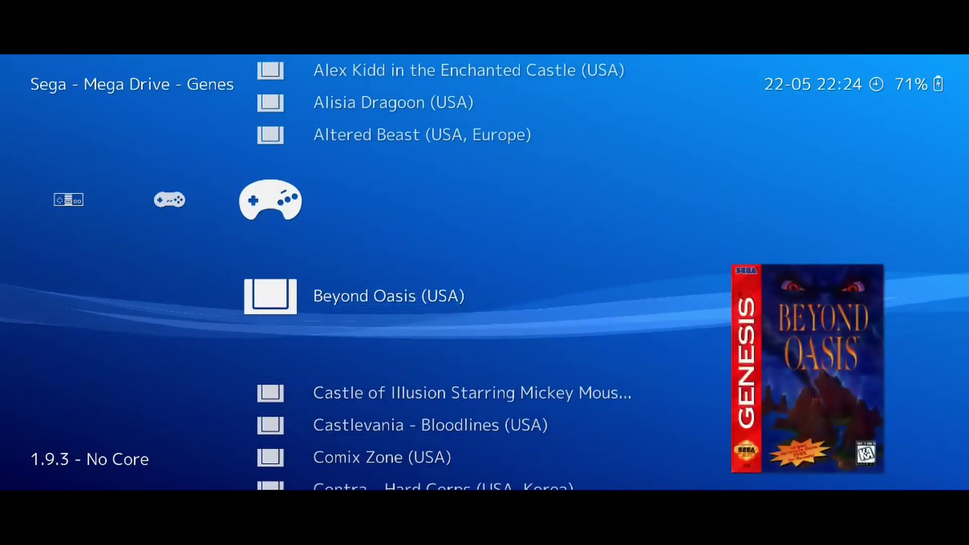
key(Down)
key(Left)
key(Down)
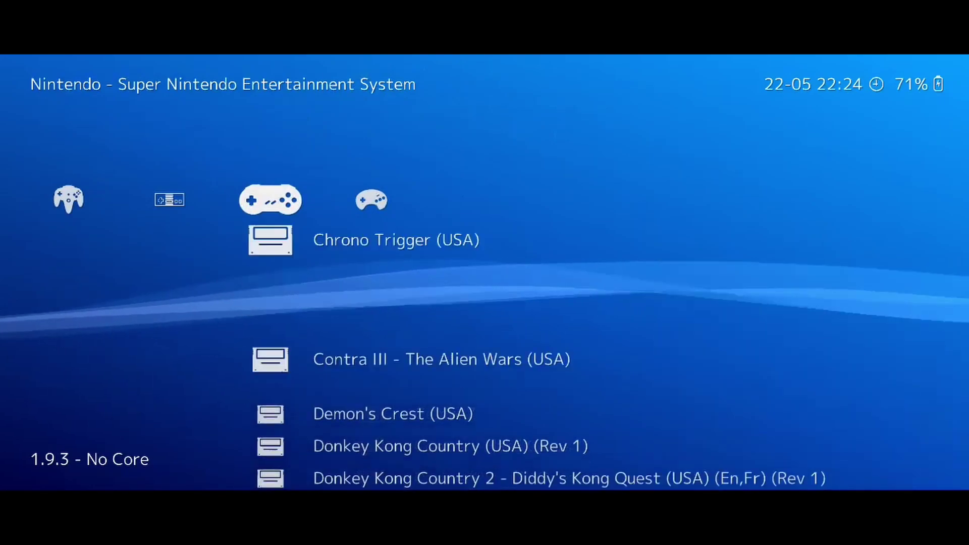
key(Down)
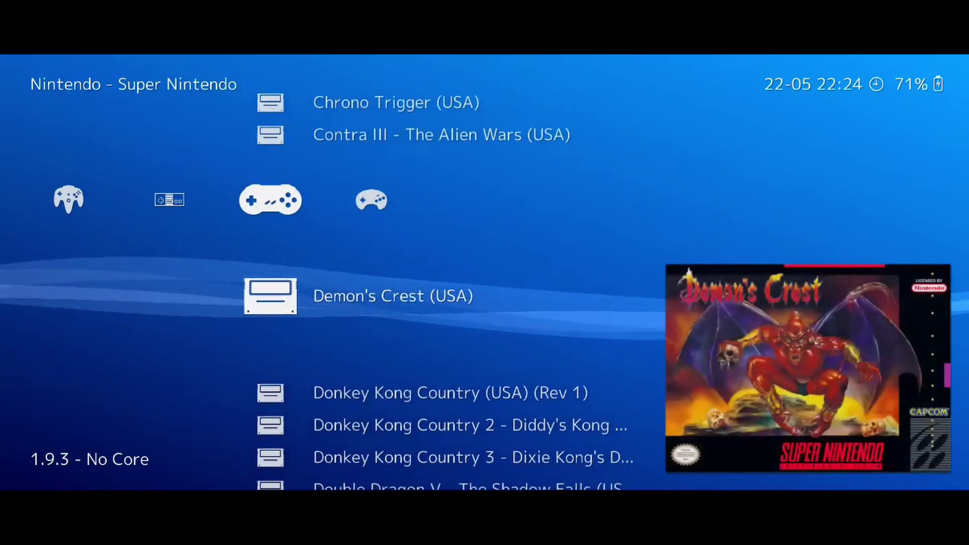
key(Down)
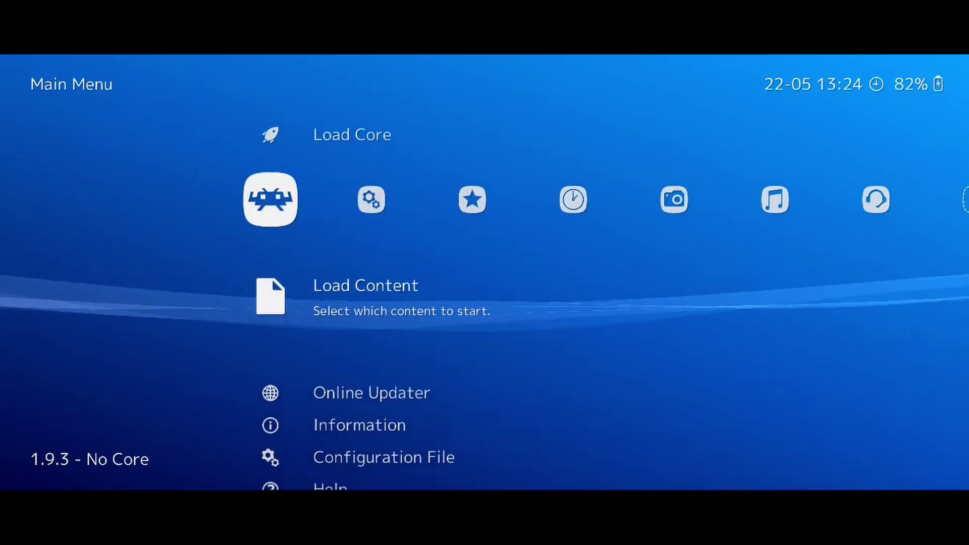
key(Down)
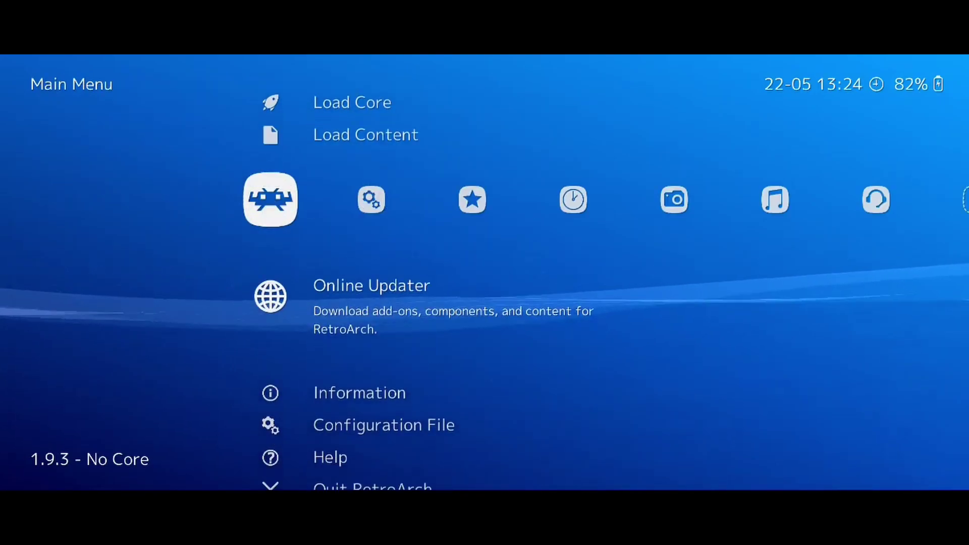
Step: Fetch thumbnails for the Sega - Mega Drive - Genesis and Super Nintendo playlists
key(Return)
key(Down)
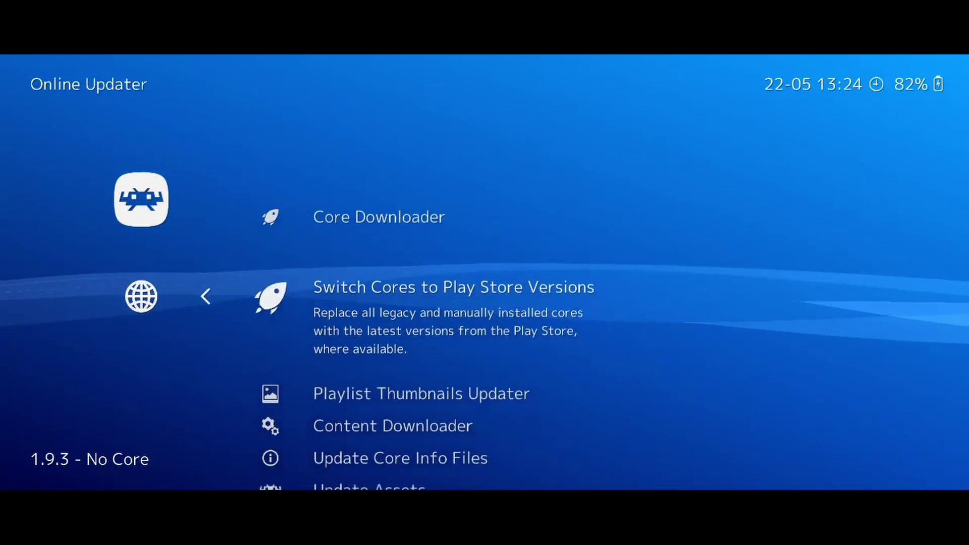
key(Down)
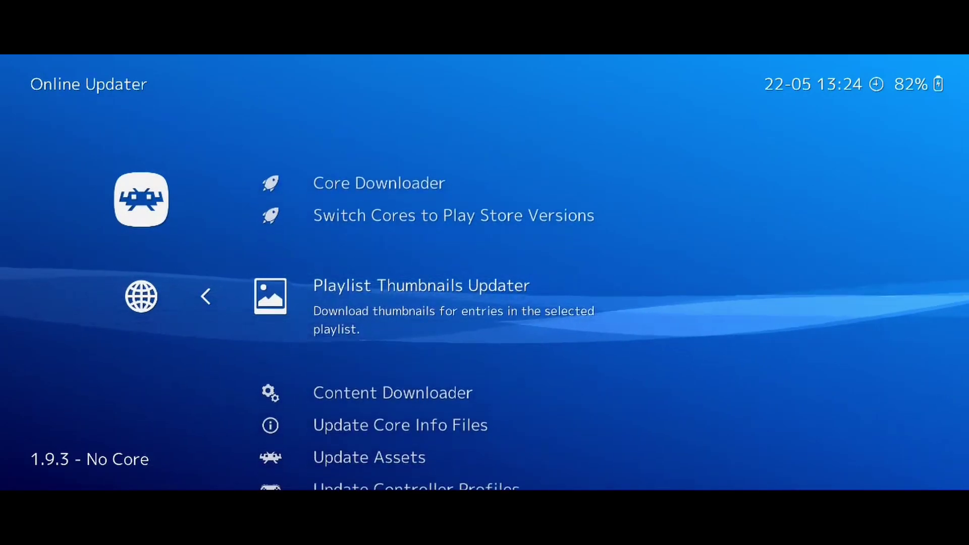
key(Return)
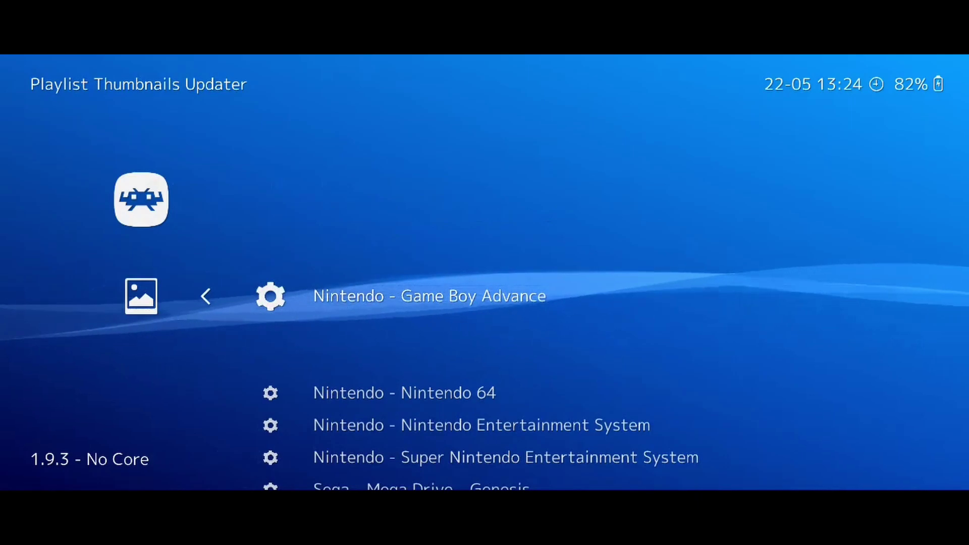
key(Down)
key(Down)
key(Down)
key(Down)
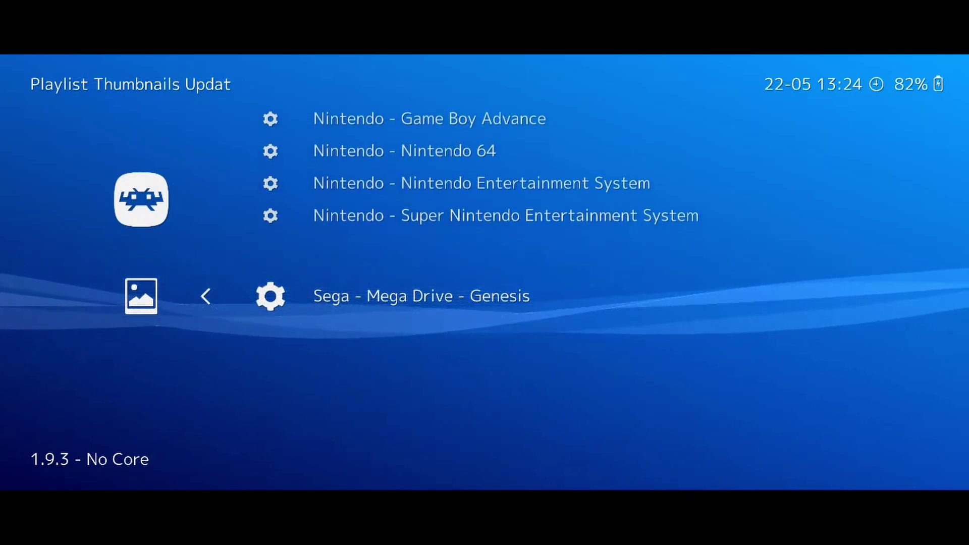
key(Return)
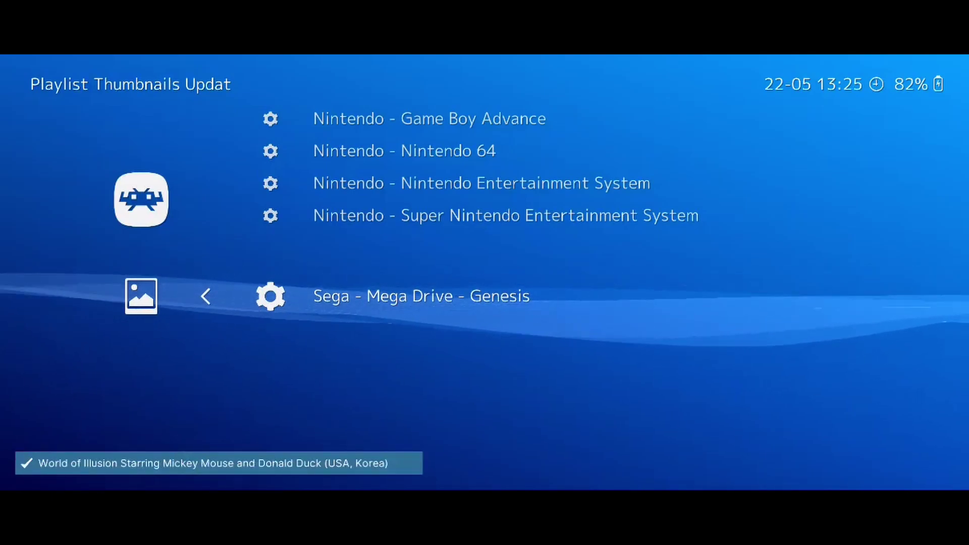
key(Up)
key(Return)
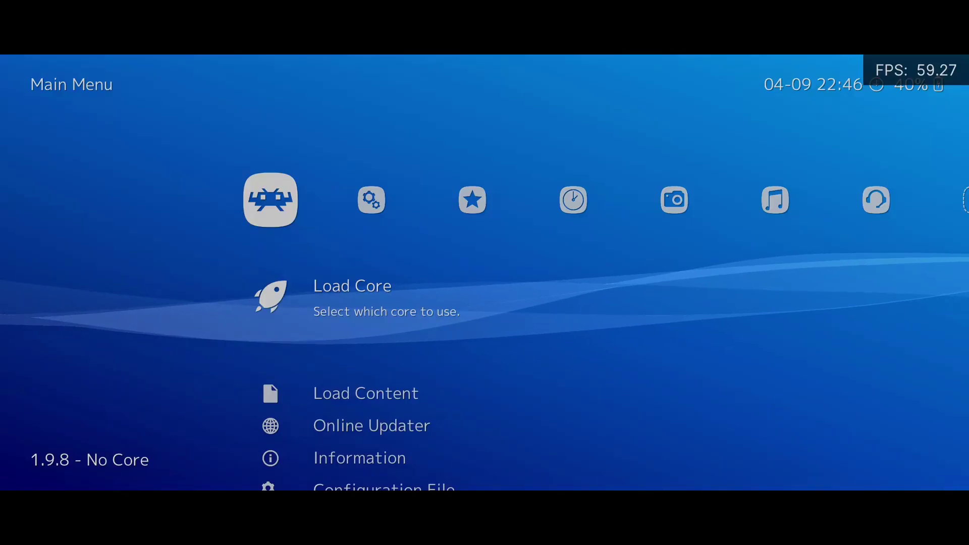
Step: In Manual Scan, set the Content Directory to roms/saturn
key(Down)
key(Return)
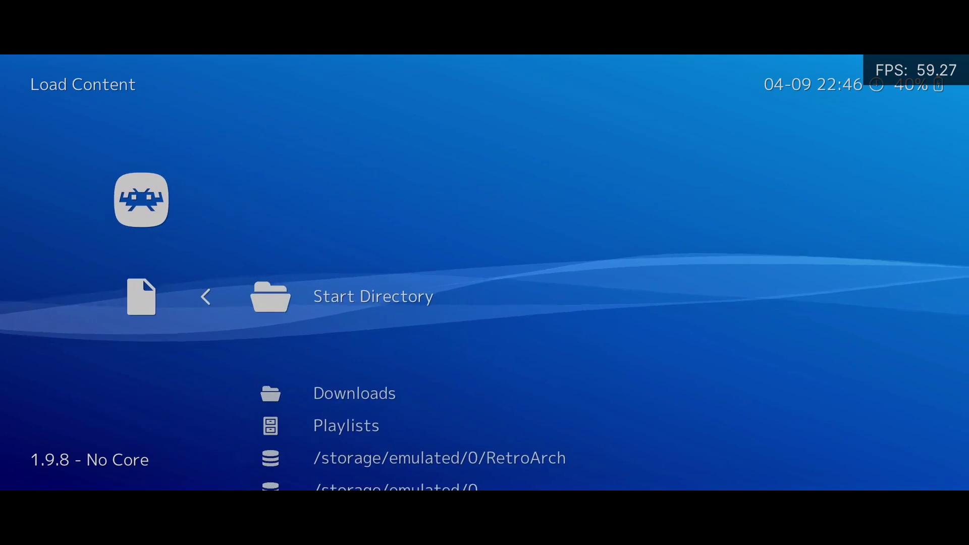
key(Down)
key(Down)
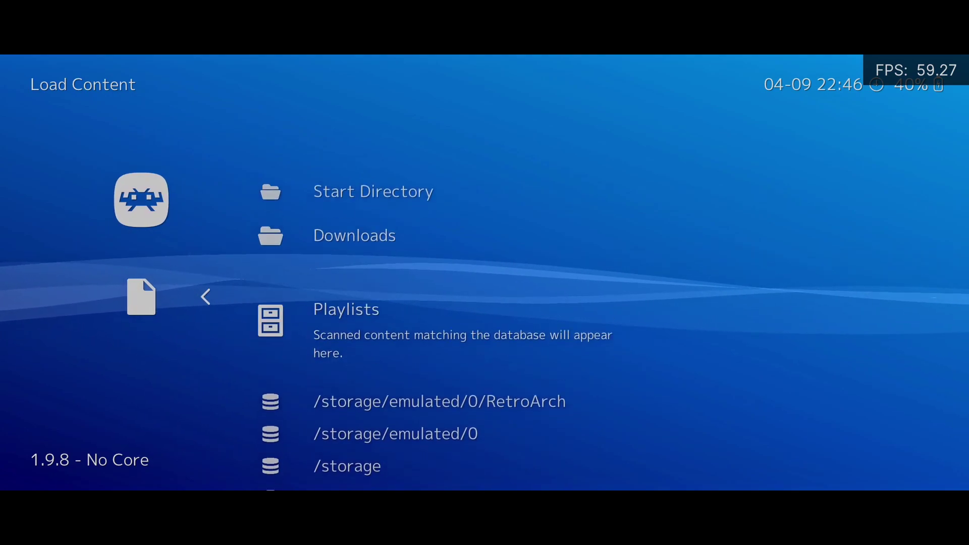
key(Return)
key(Return)
key(Down)
key(Down)
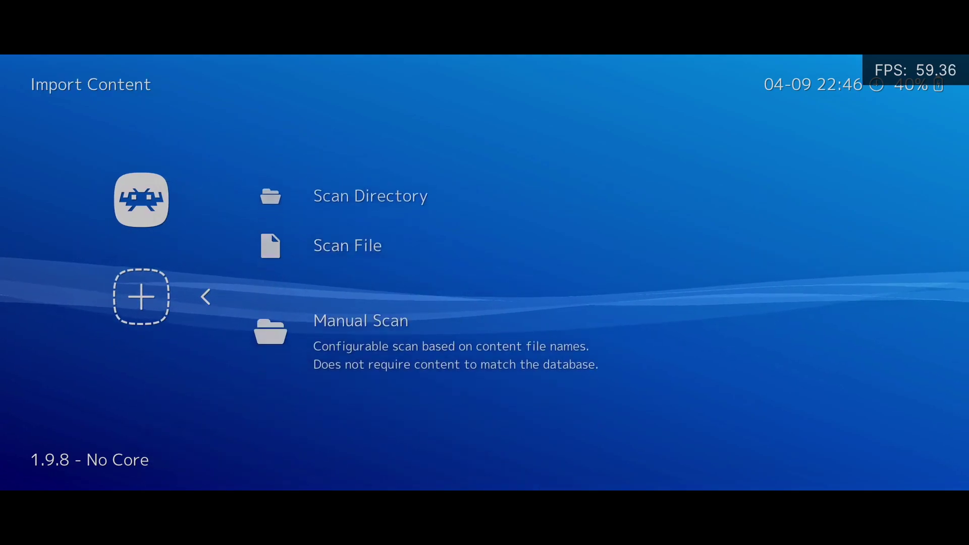
key(Return)
key(Return)
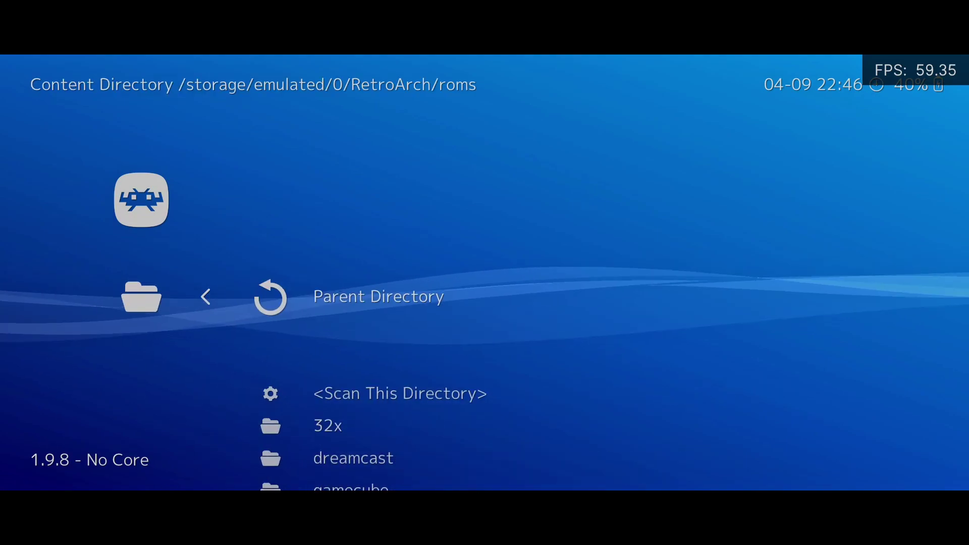
key(Up)
key(Up)
key(Up)
key(Return)
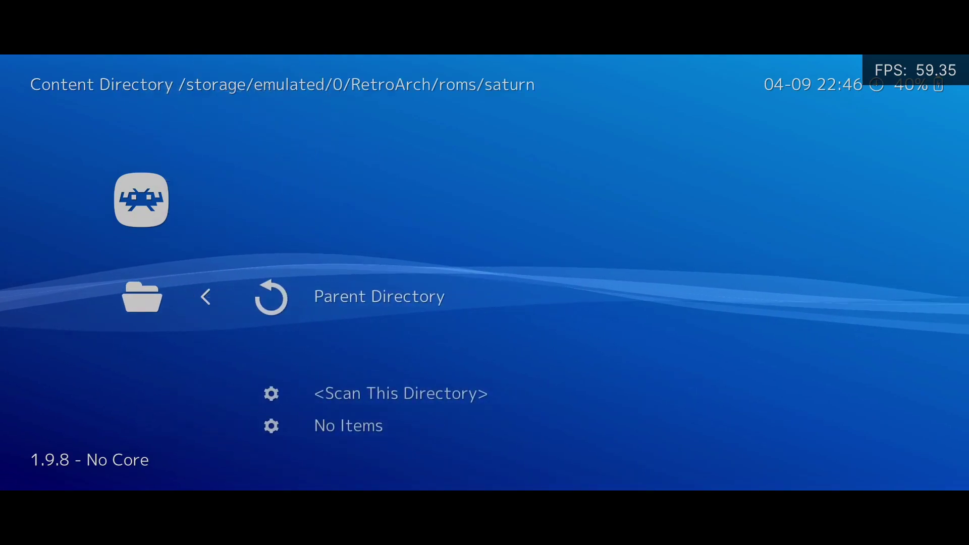
key(Down)
key(Return)
key(Down)
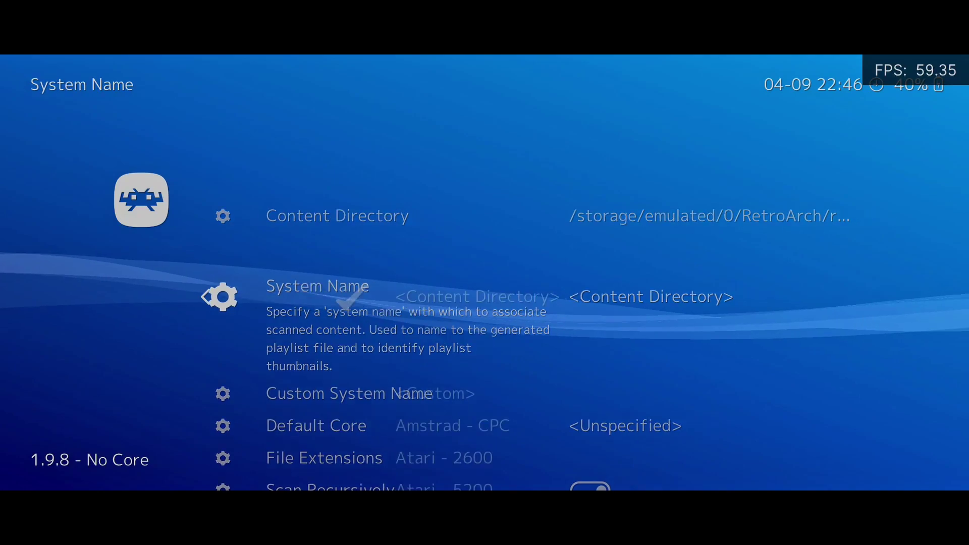
key(Return)
Step: Set System Name to Sega - Saturn and start the scan
key(Up)
key(Up)
key(Up)
key(Up)
key(Up)
key(Up)
key(Up)
key(Up)
key(Up)
key(Up)
key(Up)
key(Up)
key(Up)
key(Up)
key(Up)
key(Up)
key(Up)
key(Up)
key(Up)
key(Up)
key(Up)
key(Up)
key(Up)
key(Up)
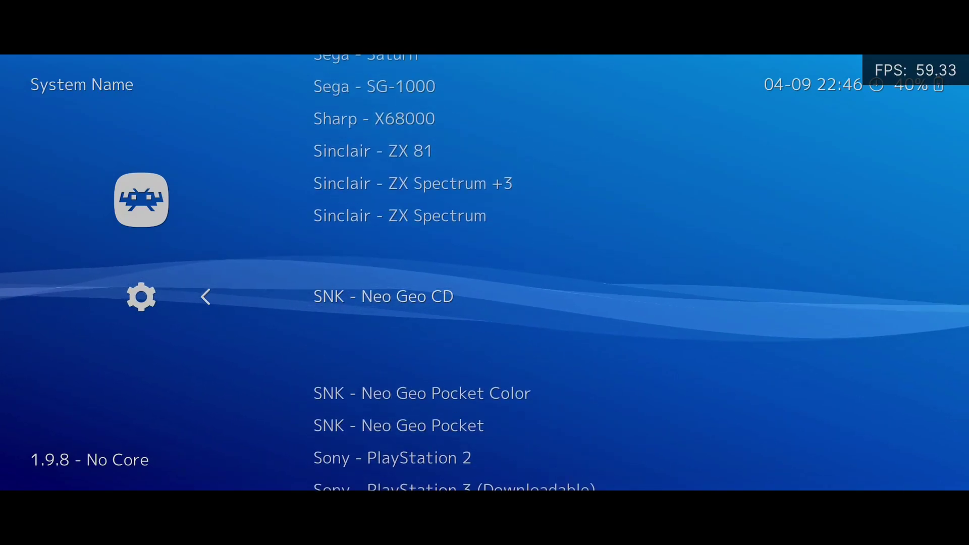
key(Up)
key(Up)
key(Up)
key(Up)
key(Up)
key(Up)
key(Up)
key(Down)
key(Return)
key(Down)
key(Down)
key(Down)
key(Down)
key(Down)
key(Down)
key(Down)
key(Down)
key(Down)
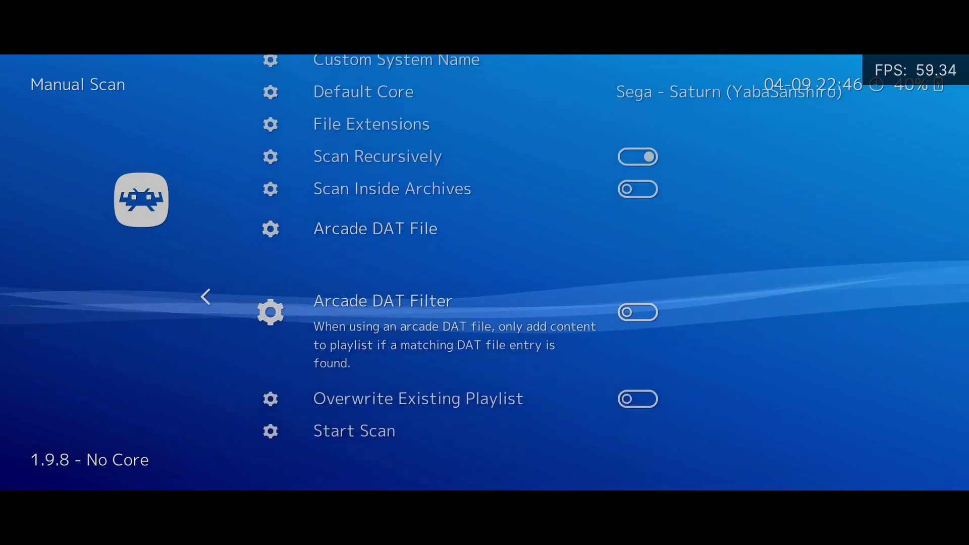
key(Return)
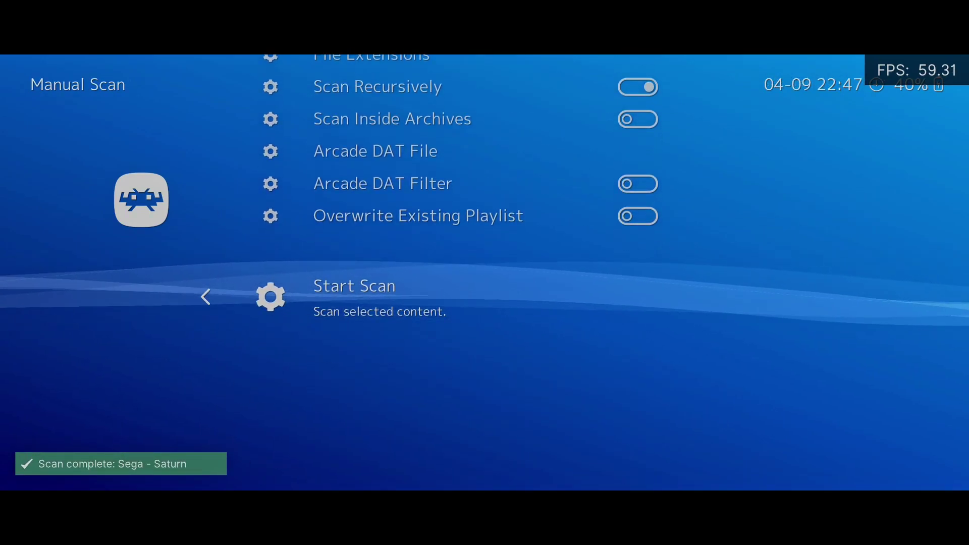
Step: Browse the new Sega - Saturn playlist: NiGHTS into Dreams, Panzer Dragoon II Zwei
key(BackSpace)
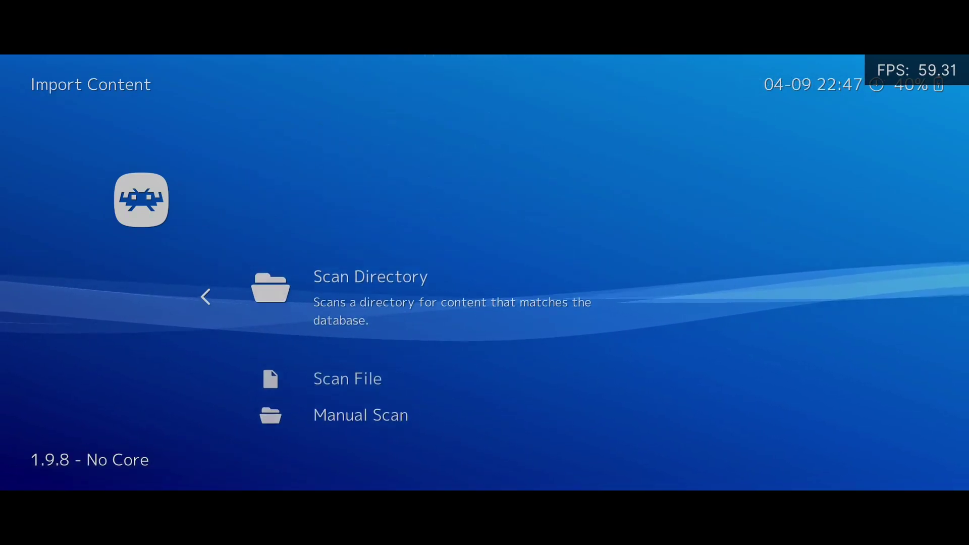
key(BackSpace)
key(BackSpace)
key(Left)
key(Left)
key(Left)
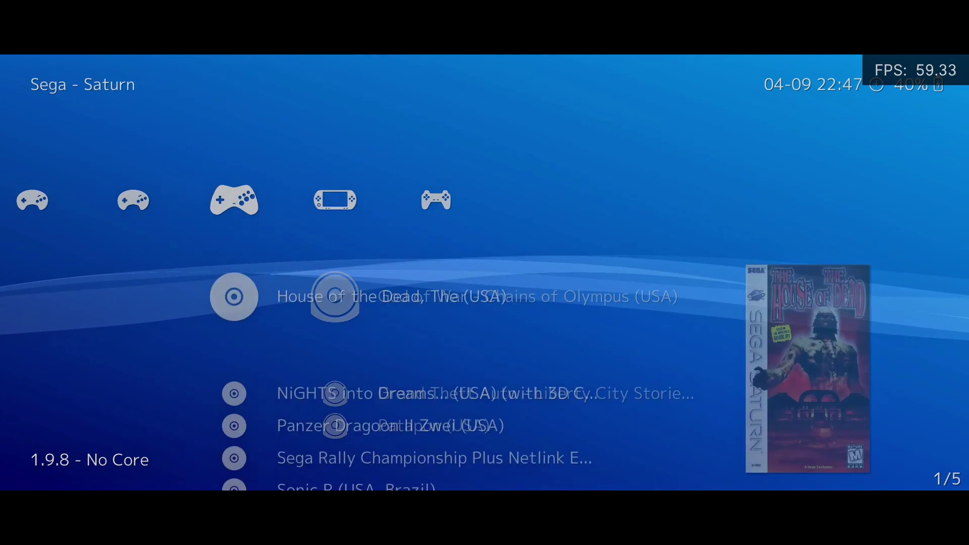
key(Down)
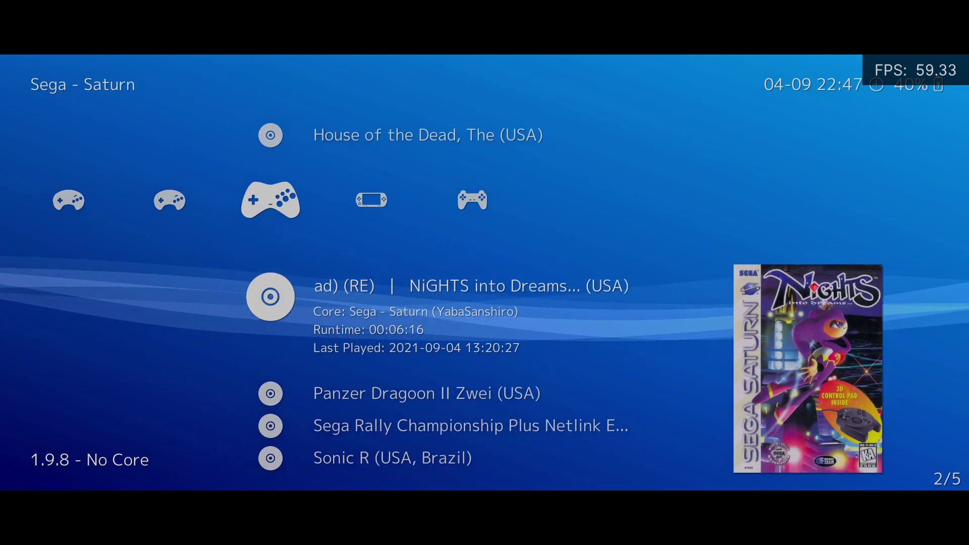
key(Down)
Step: Open Load Content's start directory at /storage/emulated/0/RetroArch
key(Down)
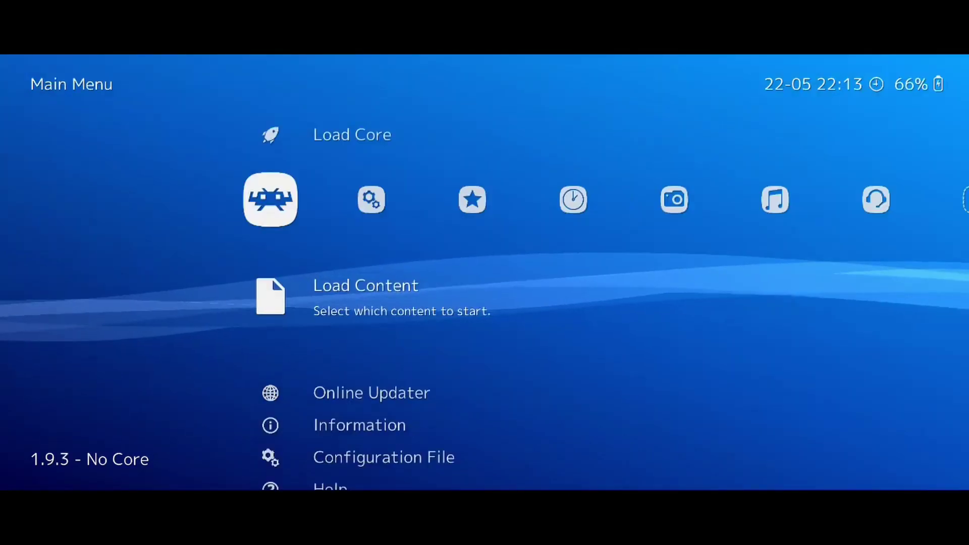
key(Return)
key(Down)
key(Down)
key(Return)
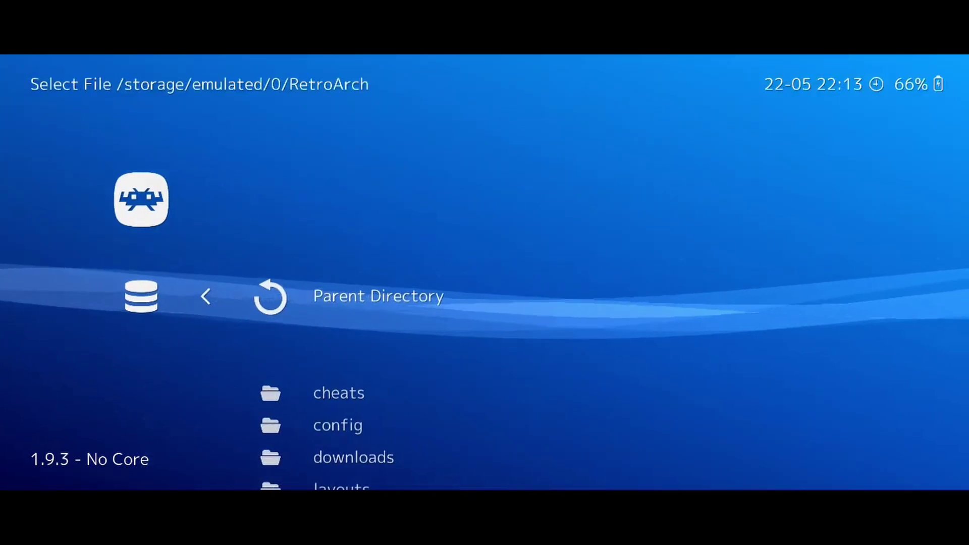
key(Down)
key(Down)
key(Down)
key(Down)
key(Down)
key(Down)
key(Down)
Step: Load Chrono Trigger (USA).zip from roms/SNES as an archive
key(Return)
key(Down)
key(Down)
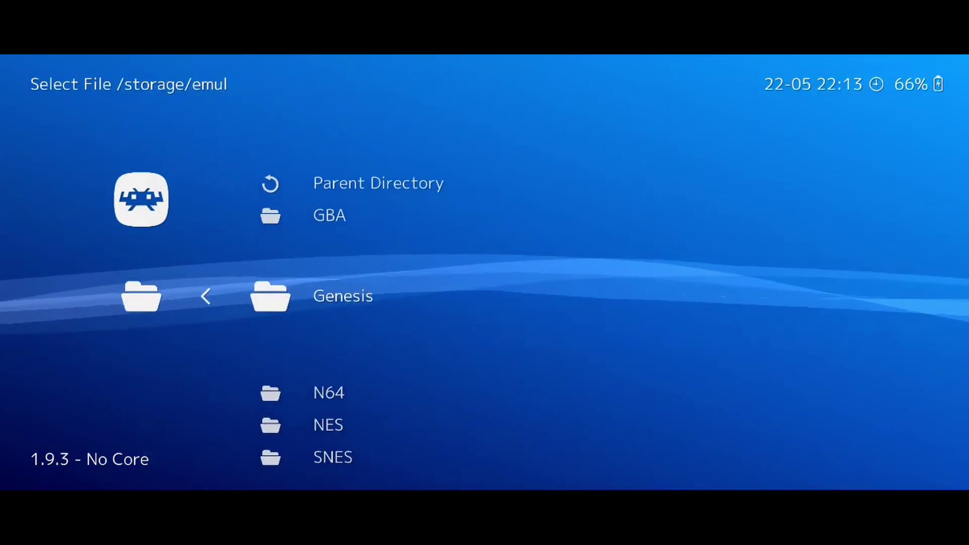
key(Down)
key(Down)
key(Down)
key(Return)
key(Down)
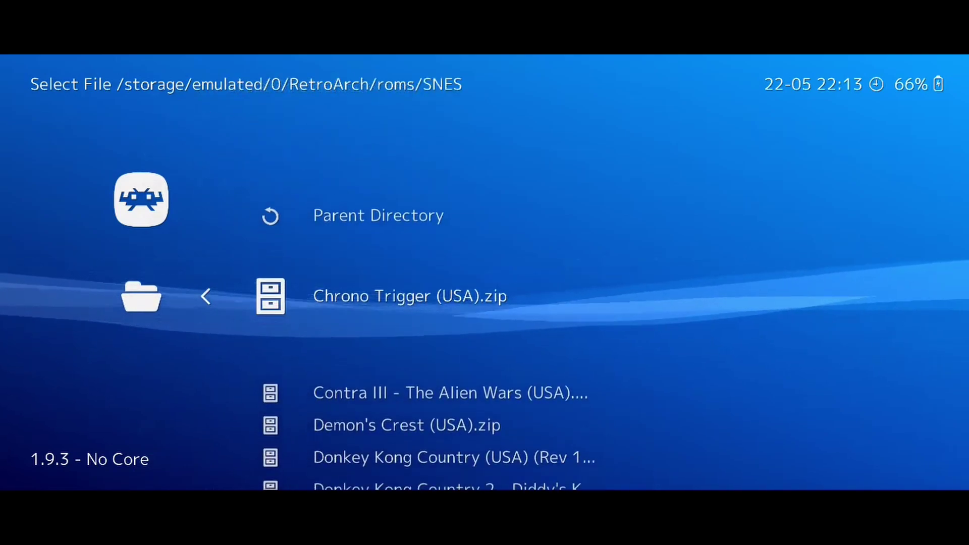
key(Return)
key(Down)
key(Return)
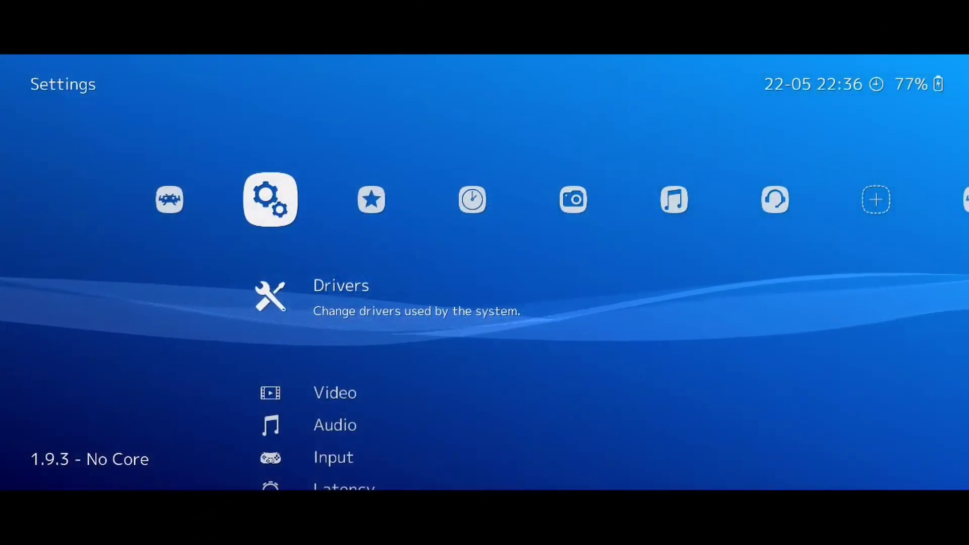
Step: Start Set All Controls under Settings > Input > Port 1 Controls for the Xbox One controller
key(Down)
key(Down)
key(Down)
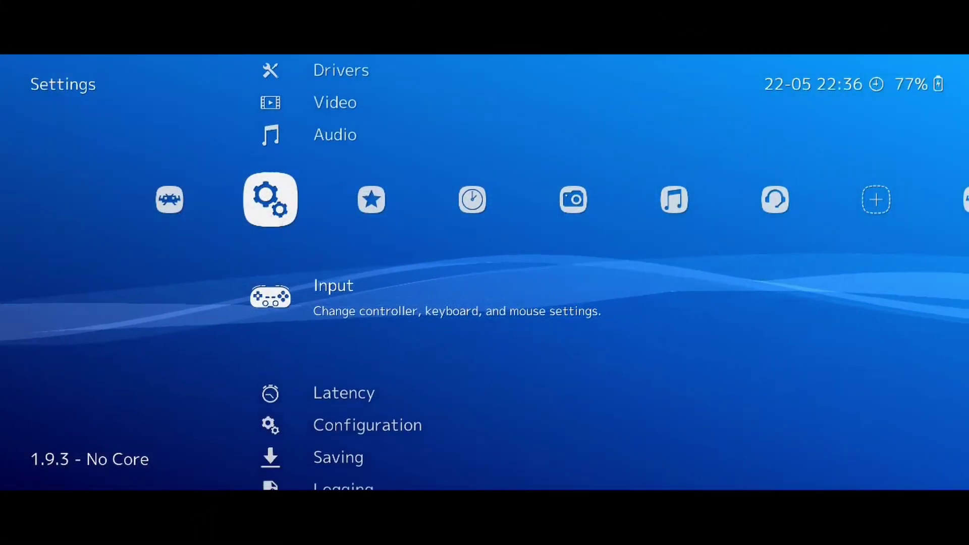
key(Return)
key(Down)
key(Down)
key(Down)
key(Down)
key(Down)
key(Down)
key(Down)
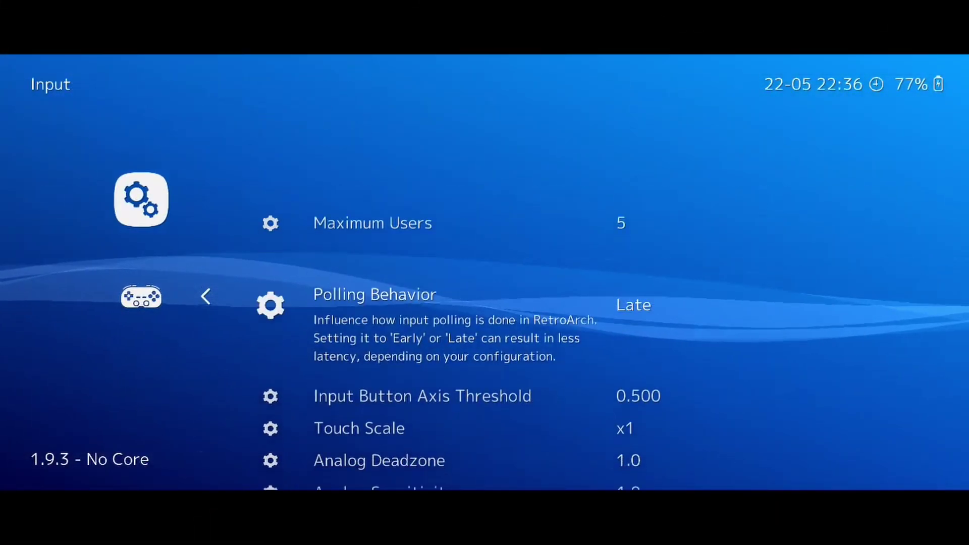
key(Down)
key(Down)
key(Down)
key(Down)
key(Down)
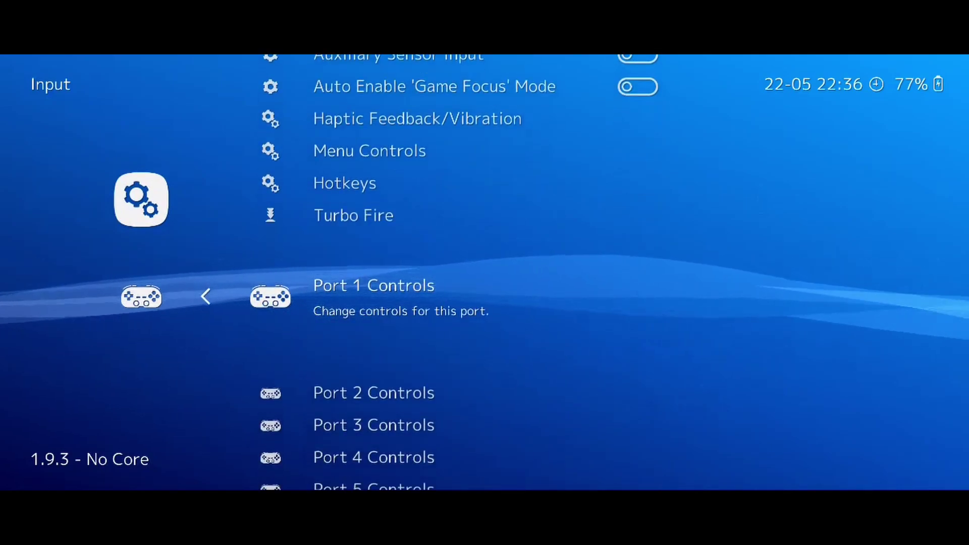
key(Return)
key(Down)
key(Down)
key(Down)
key(Down)
key(Down)
key(Down)
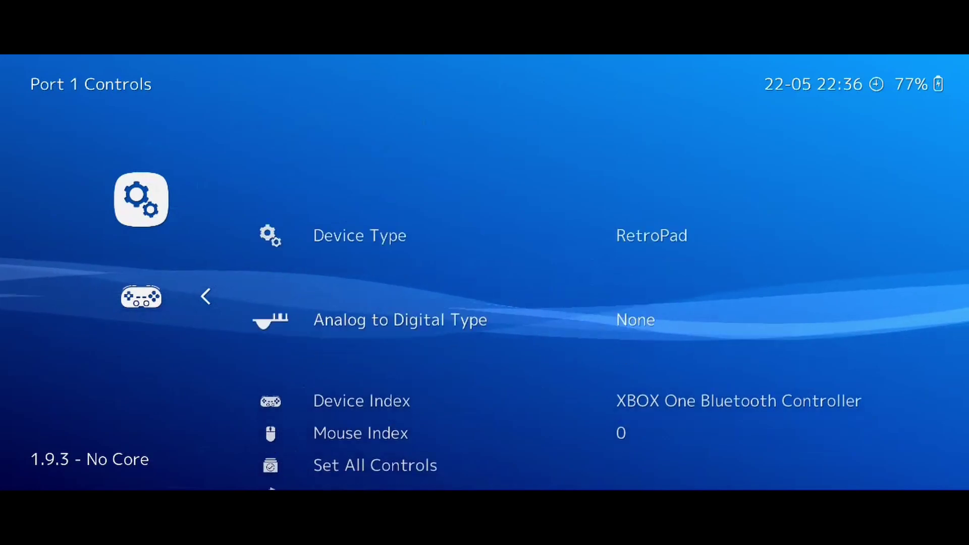
key(Up)
key(Up)
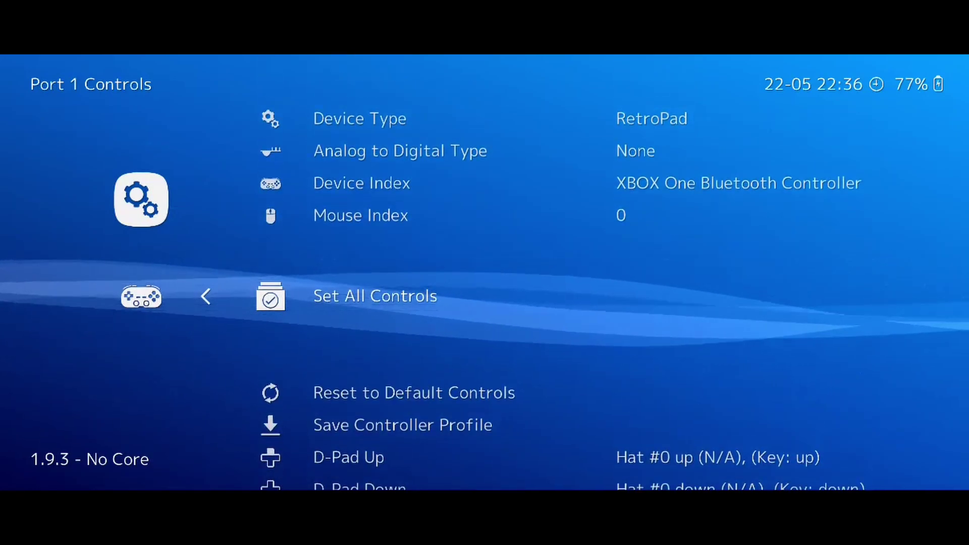
key(Return)
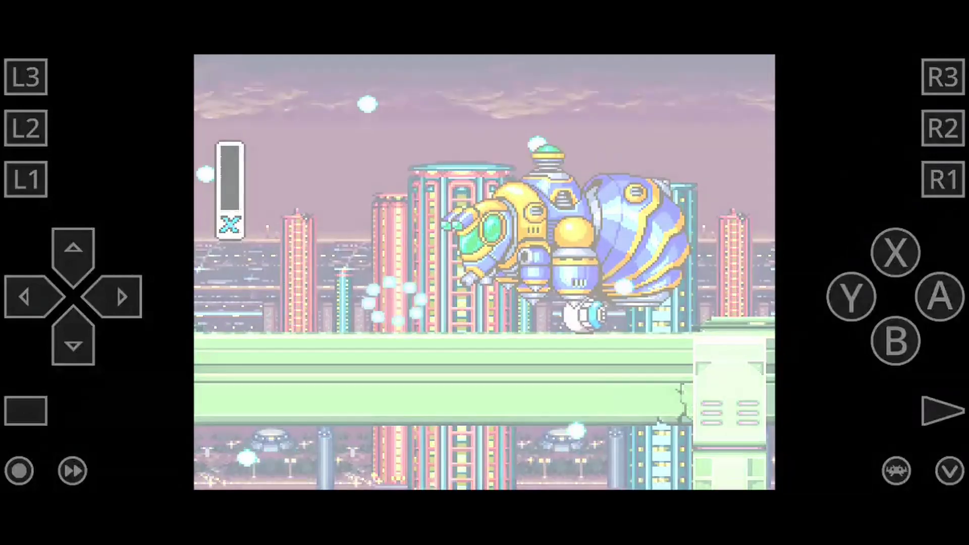
Step: Restore Mega Man X from save state slot 0 via the Quick Menu
key(F1)
key(Down)
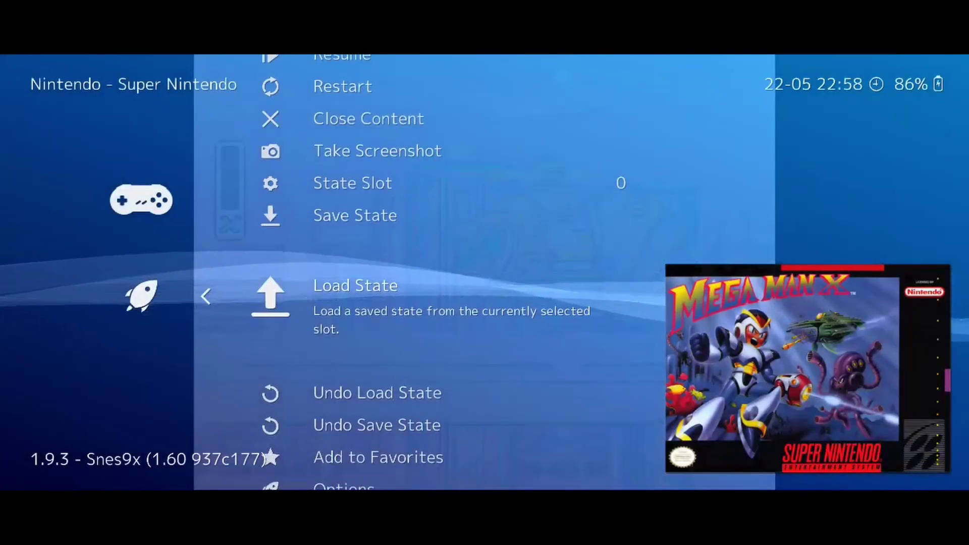
key(Return)
Step: Move Mega Man X left, wall-jumping and shooting at the walker robots
key(Left)
key(z)
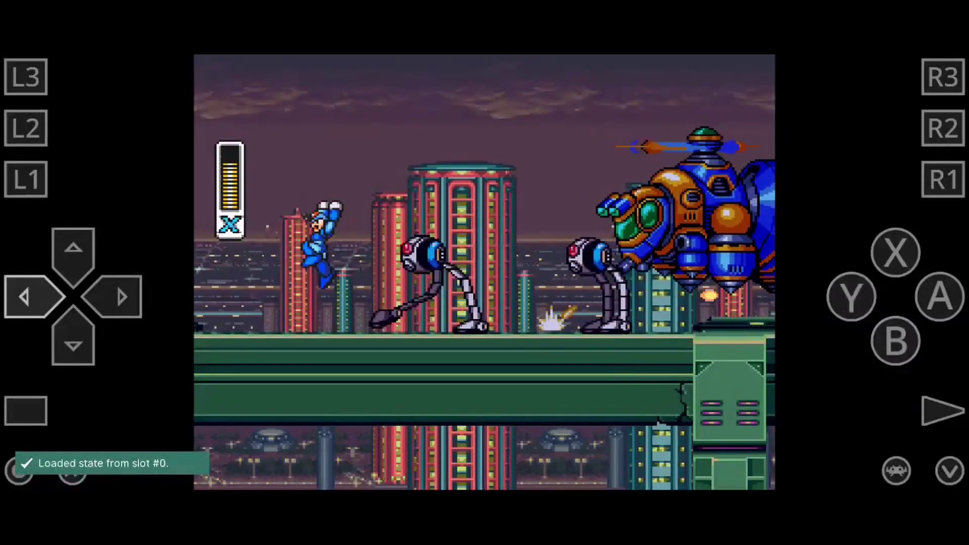
key(a)
key(z)
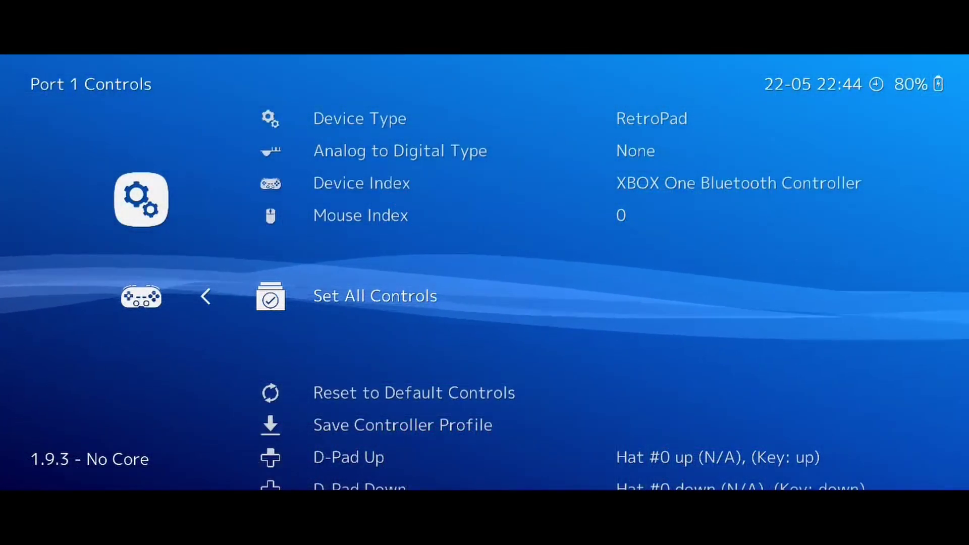
Step: Back out to Input, enter Hotkeys and open the Menu Toggle Controller Combo choices
key(BackSpace)
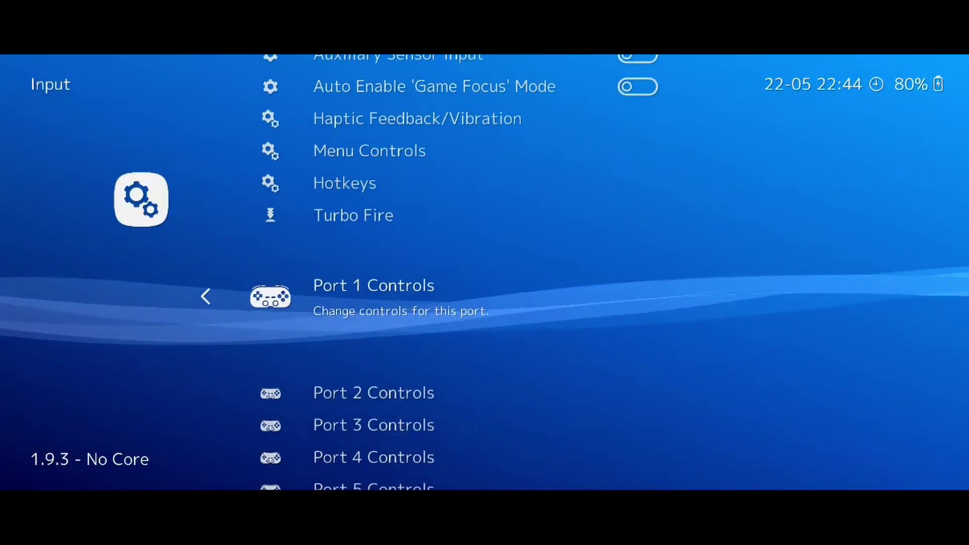
key(Up)
key(Up)
key(Return)
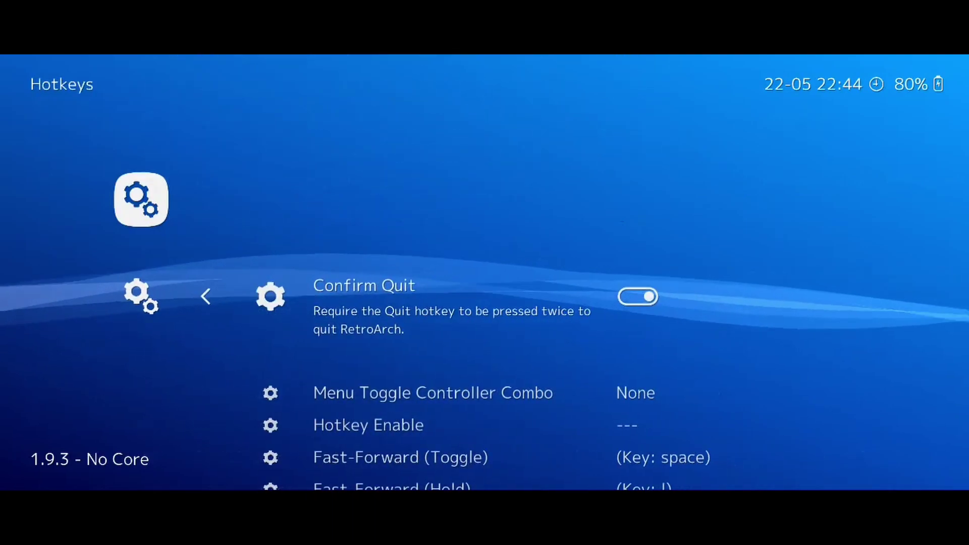
key(Down)
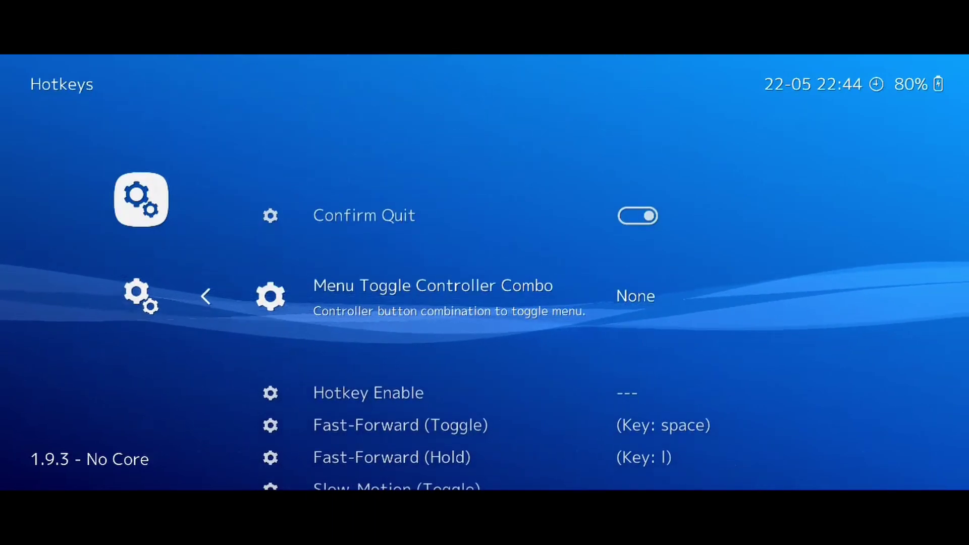
key(Return)
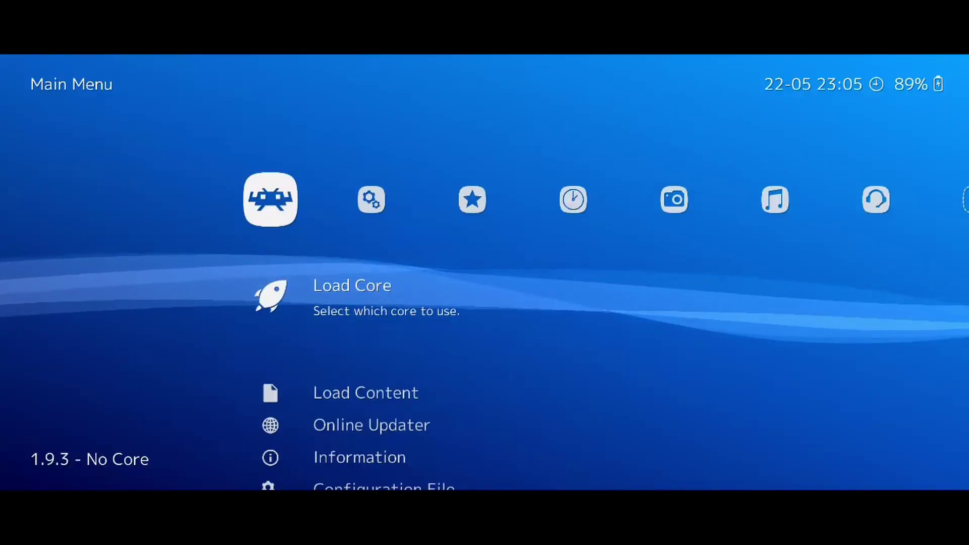
Step: Go to Settings > On-Screen Display > On-Screen Overlay and select Hide Overlay When Controller is Connected
key(Right)
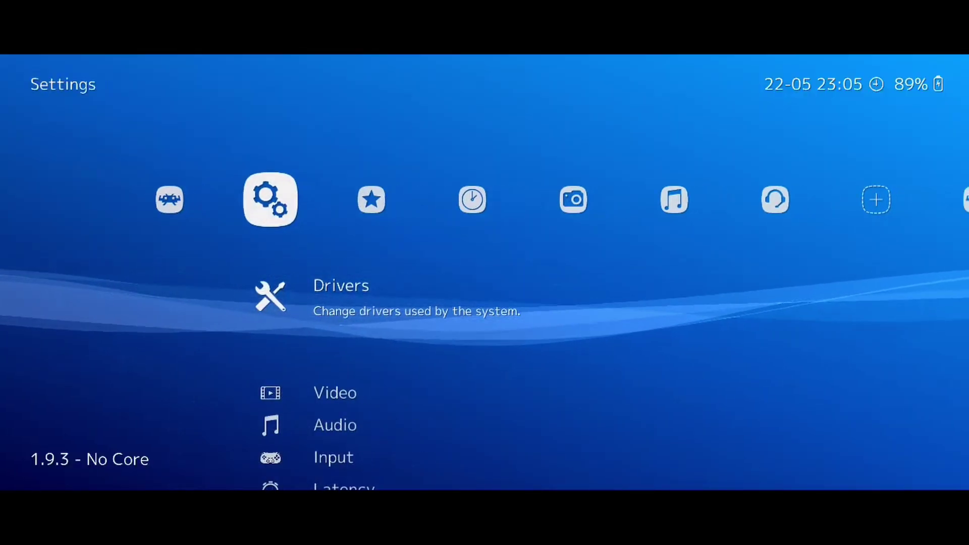
key(Down)
key(Down)
key(Down)
key(Down)
key(Down)
key(Down)
key(Down)
key(Down)
key(Down)
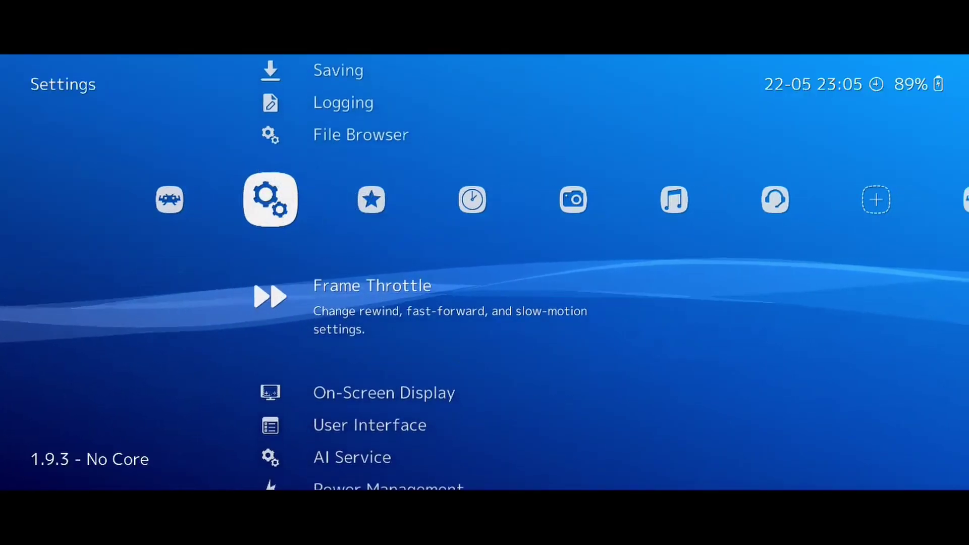
key(Down)
key(Return)
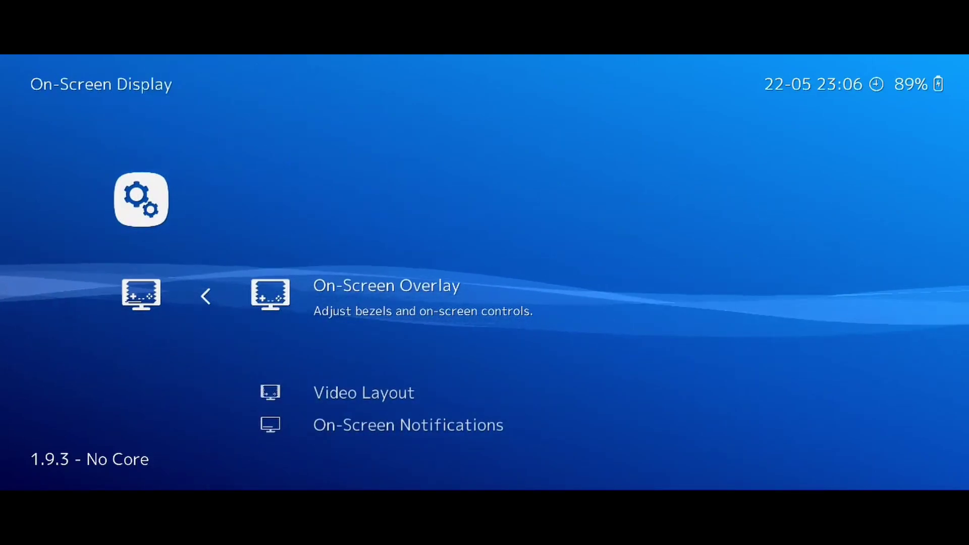
key(Return)
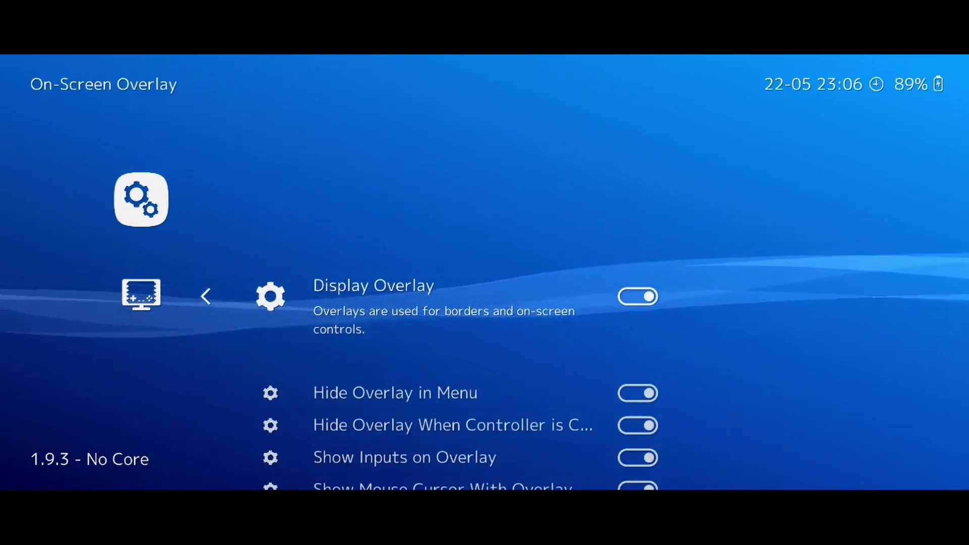
key(Down)
key(Down)
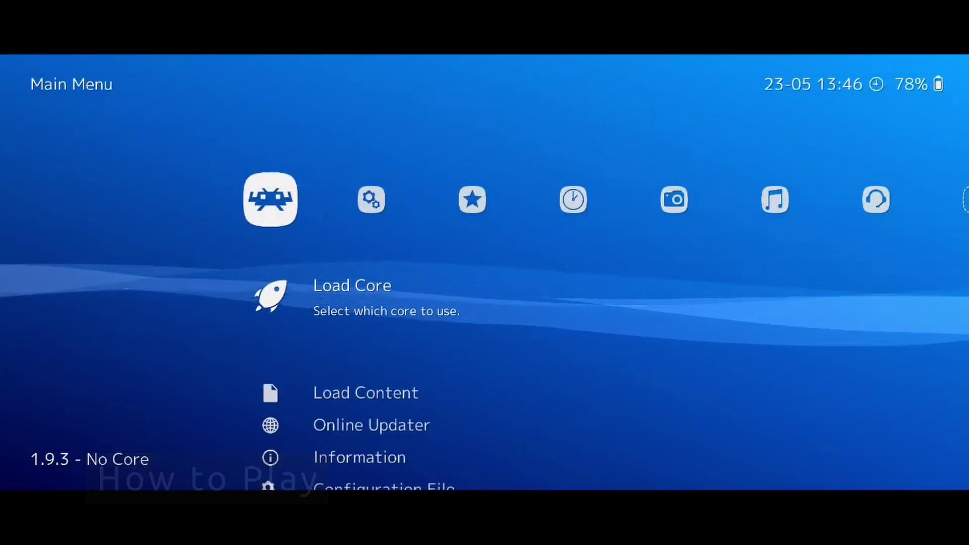
Step: Run Altered Beast from the Sega - Mega Drive - Genesis playlist with the Genesis Plus GX core
key(Right)
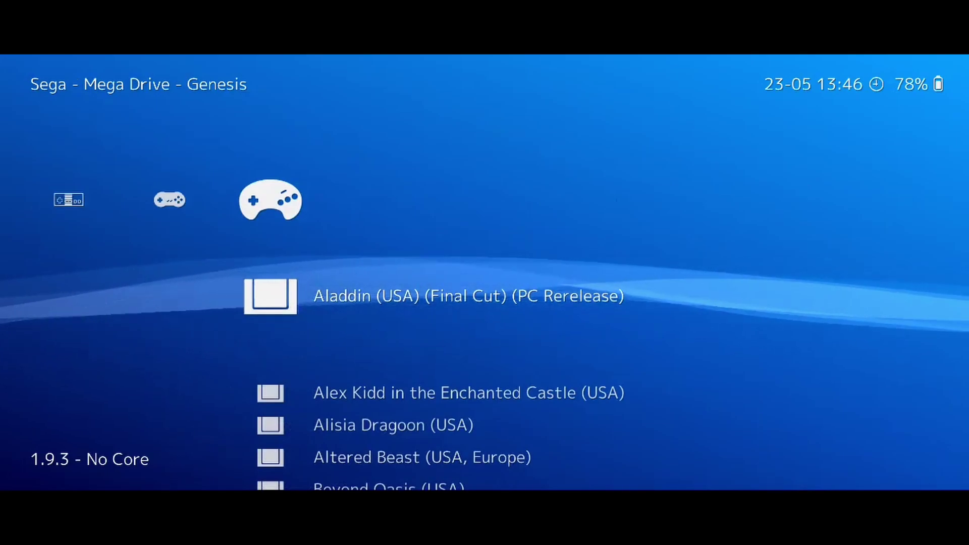
key(Down)
key(Down)
key(Down)
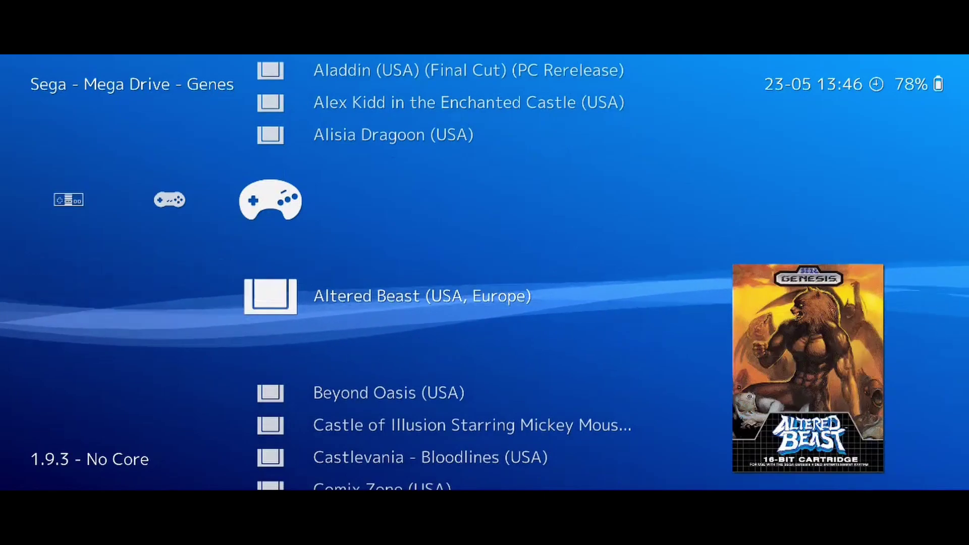
key(Return)
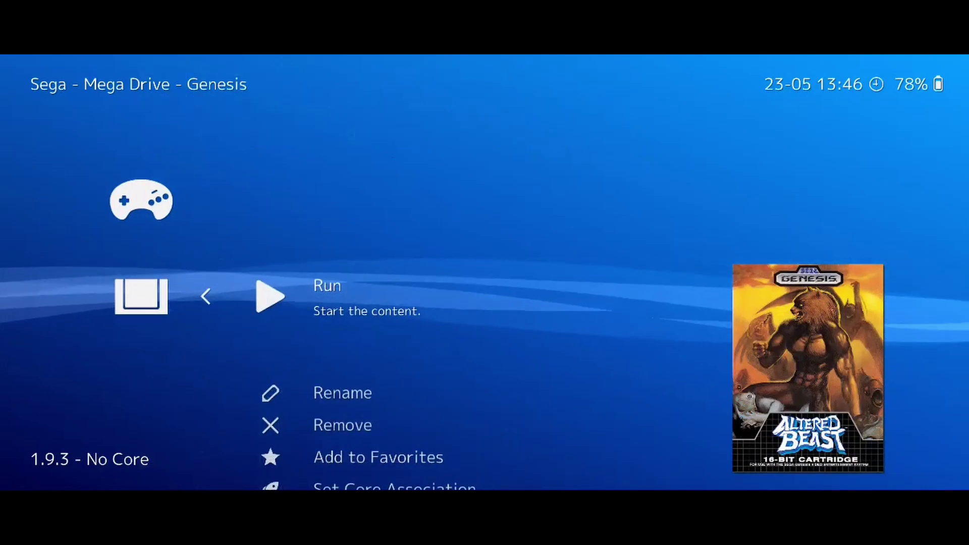
key(Return)
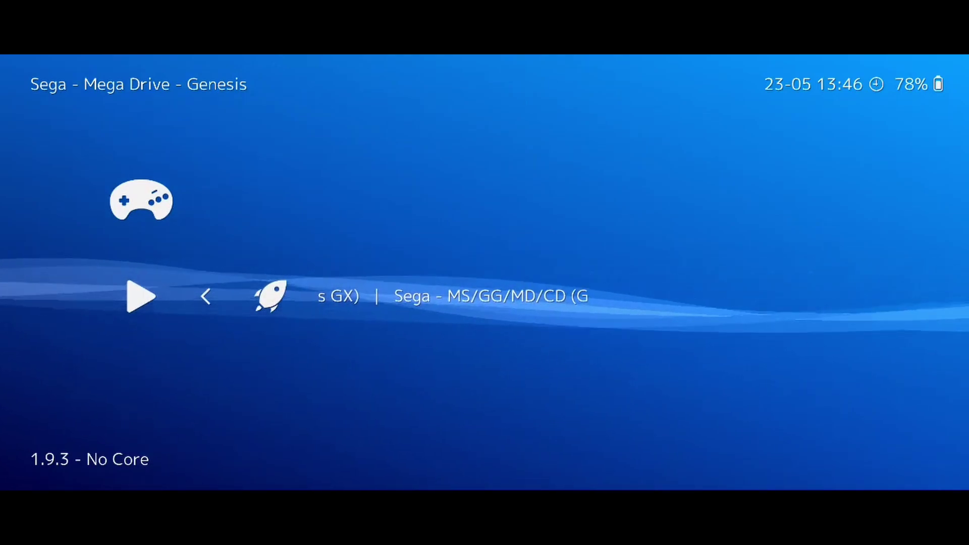
key(Return)
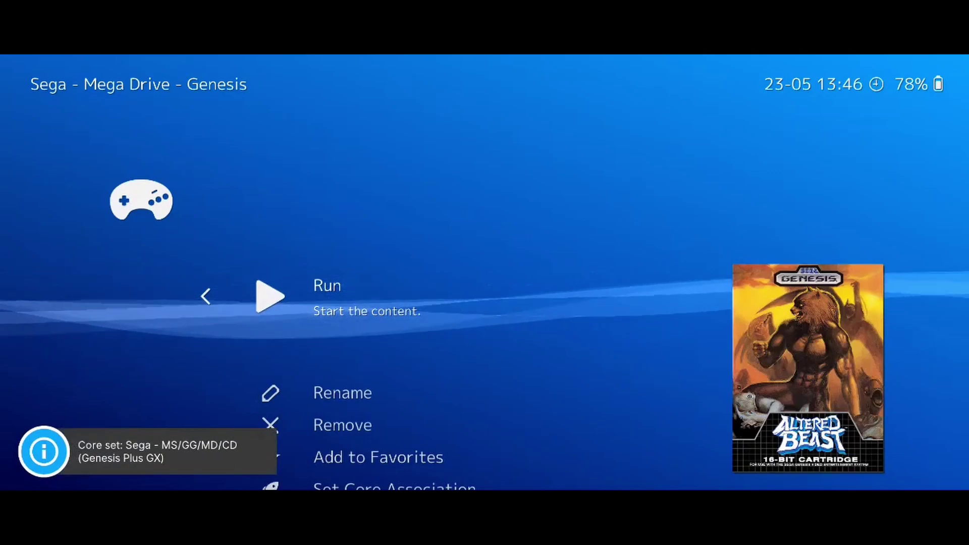
key(Return)
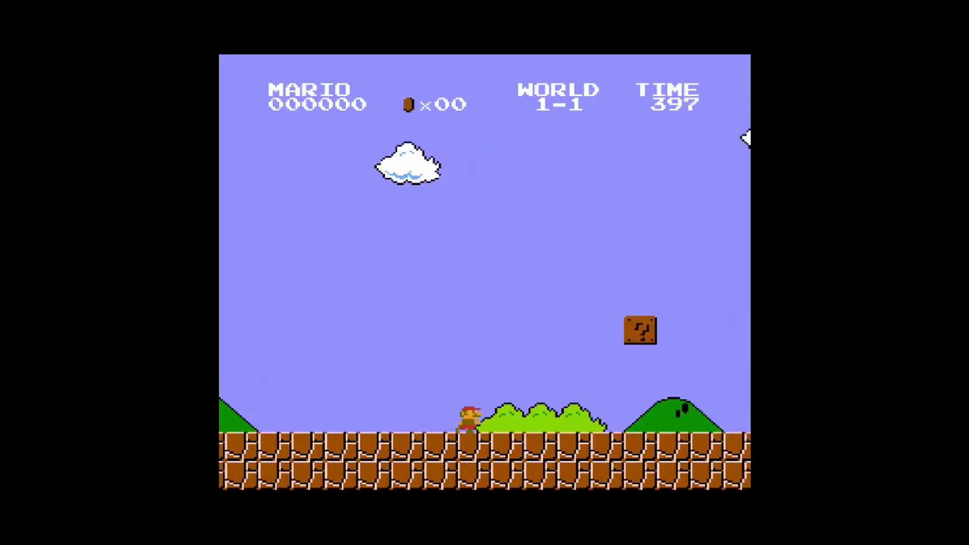
Step: Save Super Mario Bros. to state slot 0 from the Quick Menu
key(F1)
key(Down)
key(Down)
key(Down)
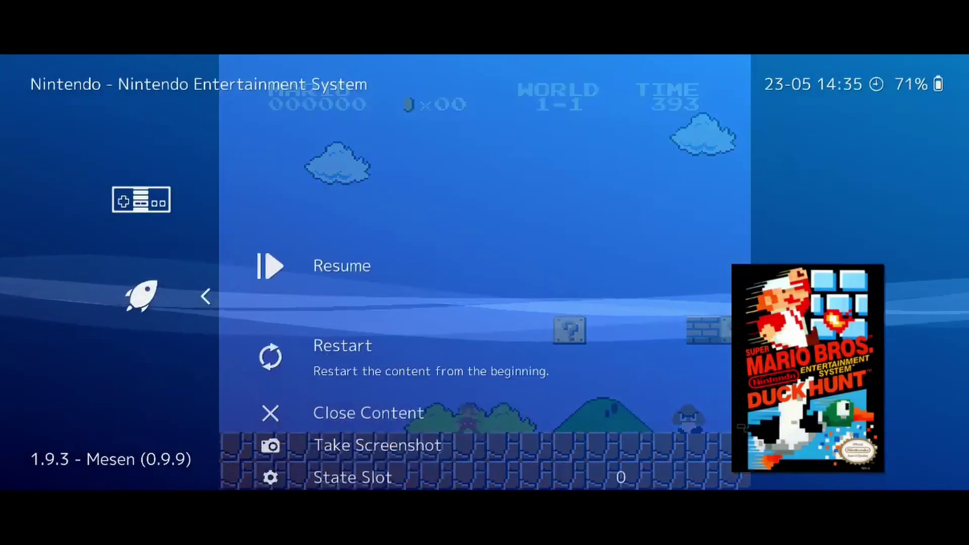
key(Down)
key(Down)
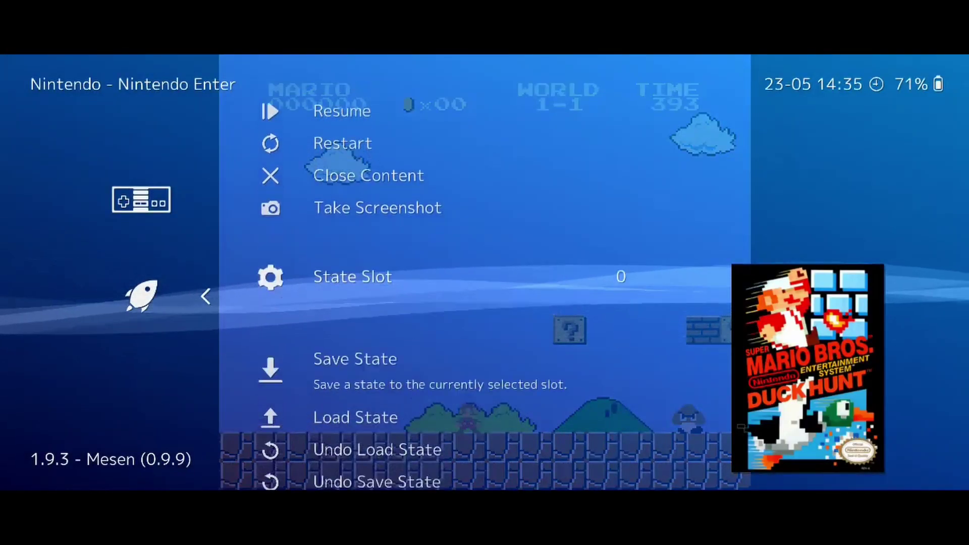
key(Return)
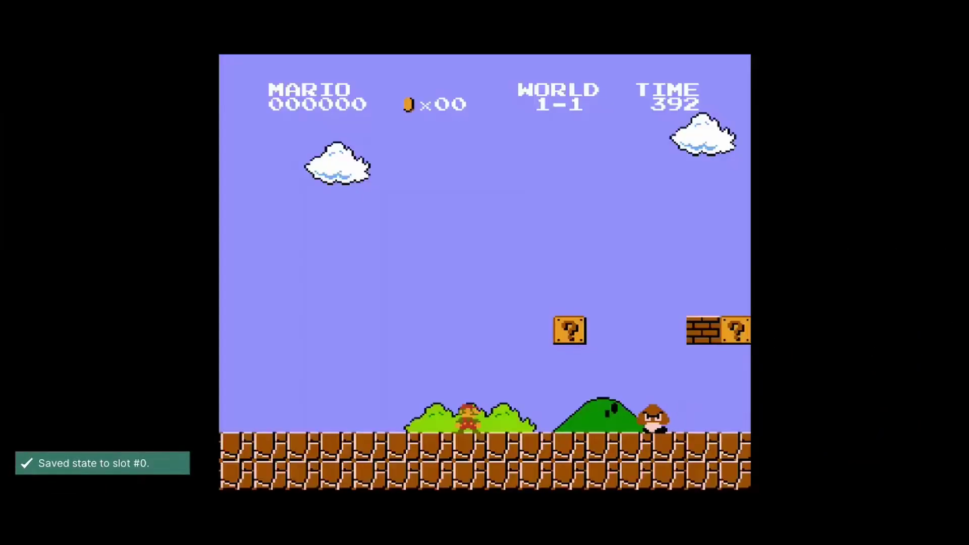
Step: Run Mario right and jump, then load the slot 0 state from the Quick Menu
key(Right)
key(x)
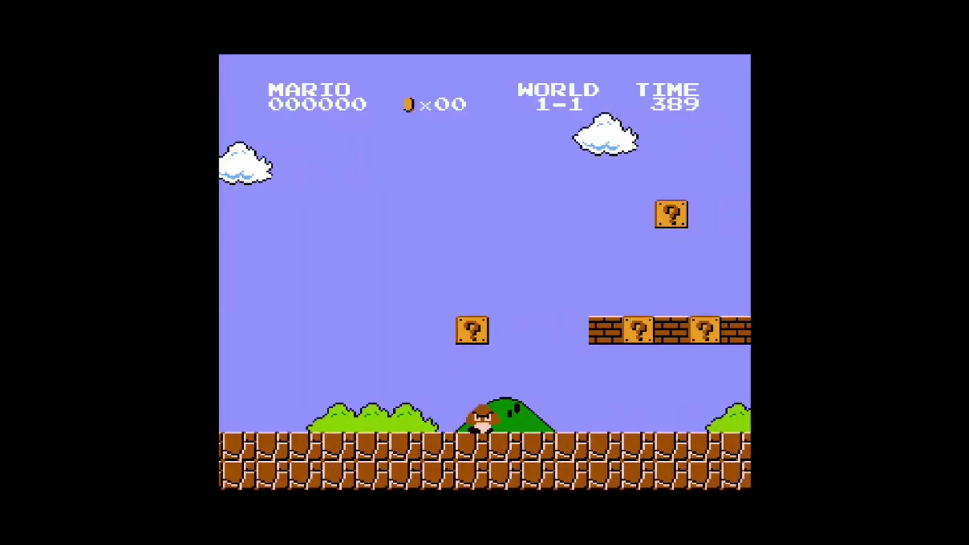
key(F1)
key(Down)
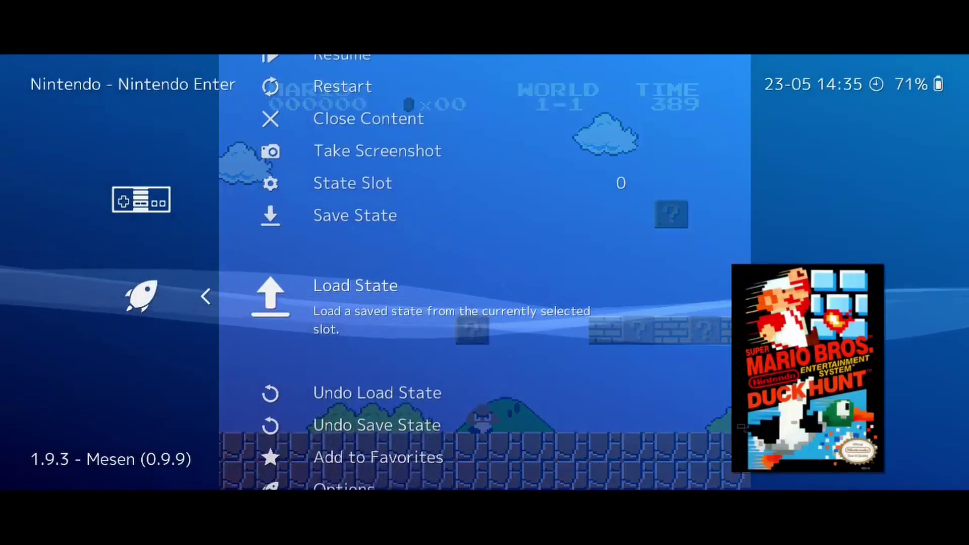
key(Return)
Step: Play on from the reloaded state, hitting blocks, stomping a goomba and grabbing the mushroom
key(Right)
key(x)
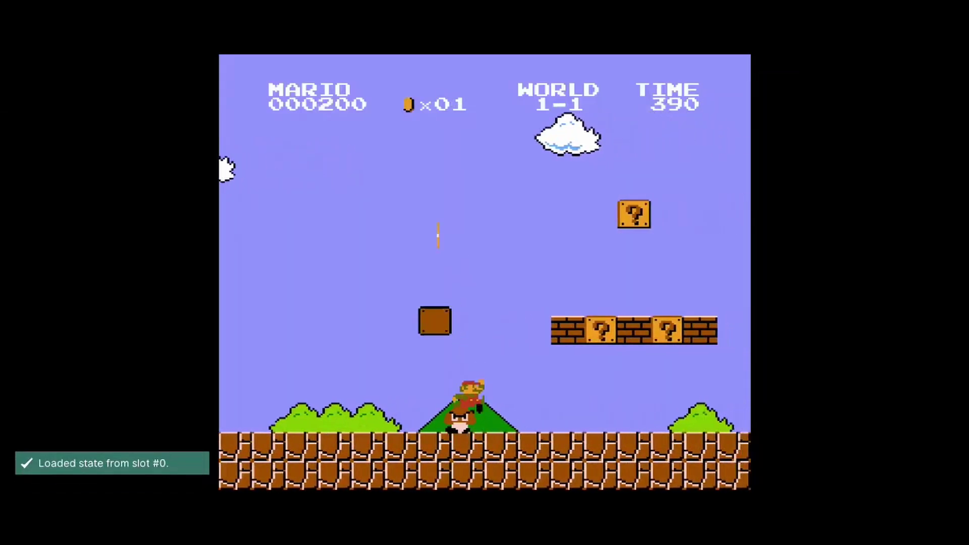
key(Left)
key(x)
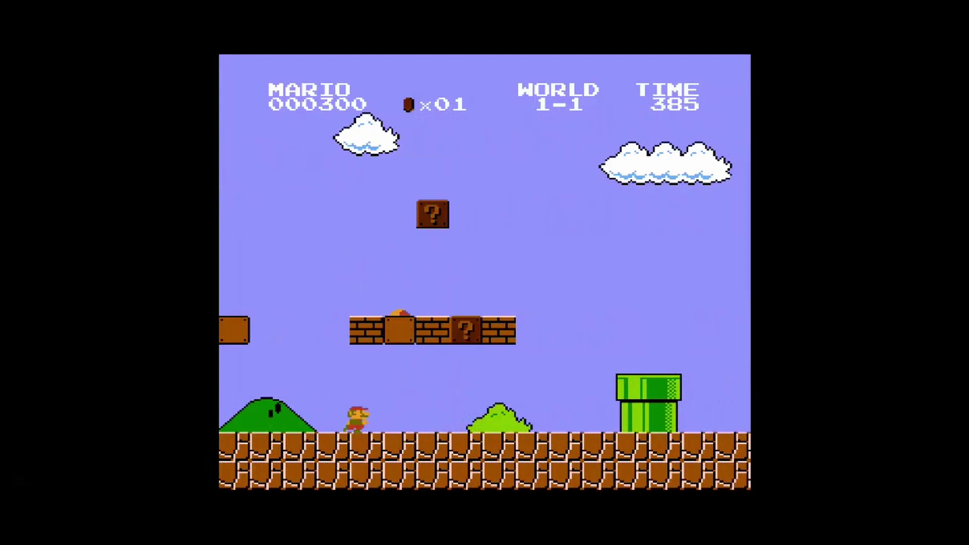
key(Right)
key(x)
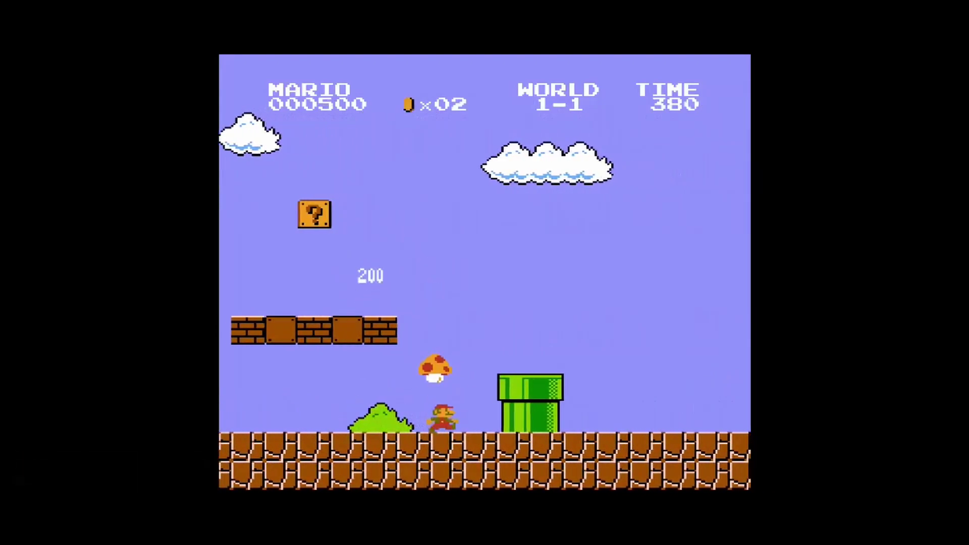
key(Right)
key(Right)
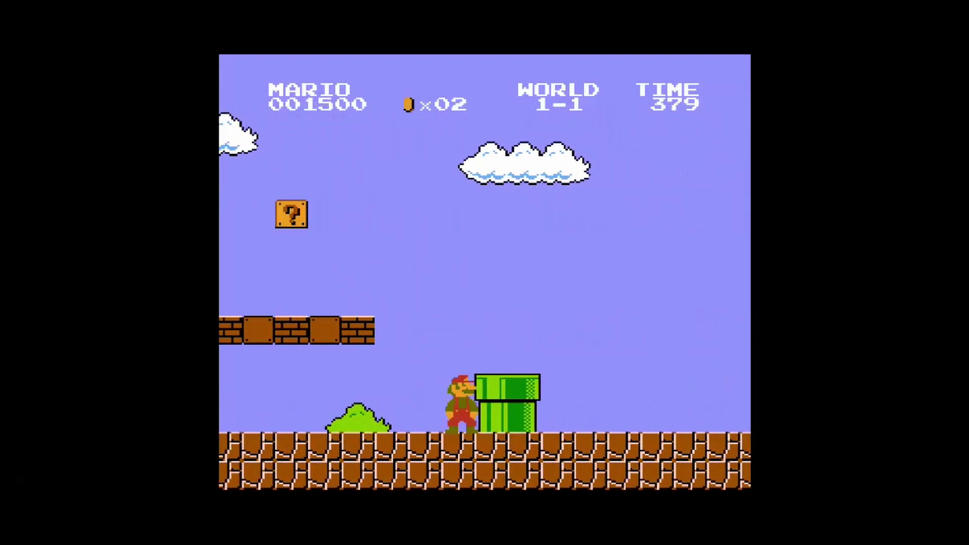
key(F4)
key(Up)
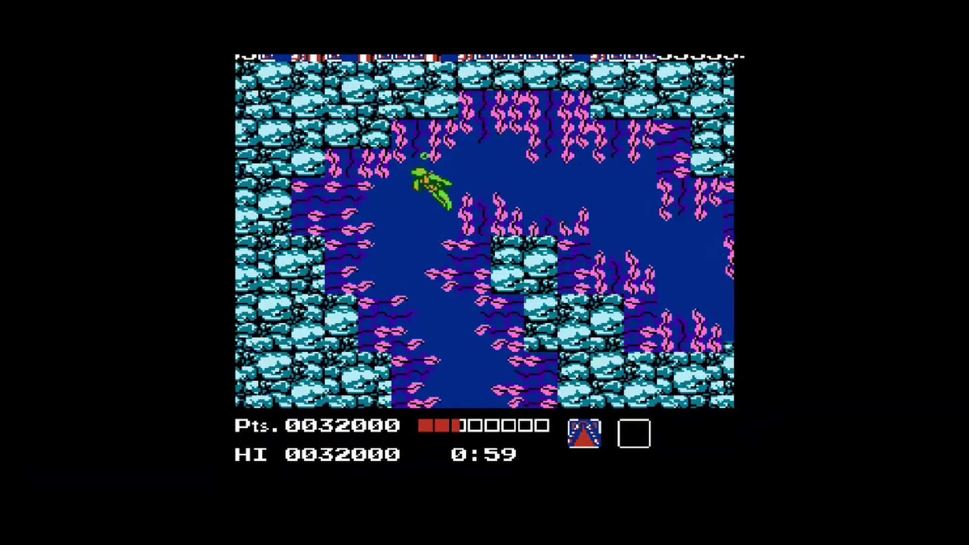
Step: Swim the turtle right and down through the TMNT underwater dam stage
key(Right)
key(Down)
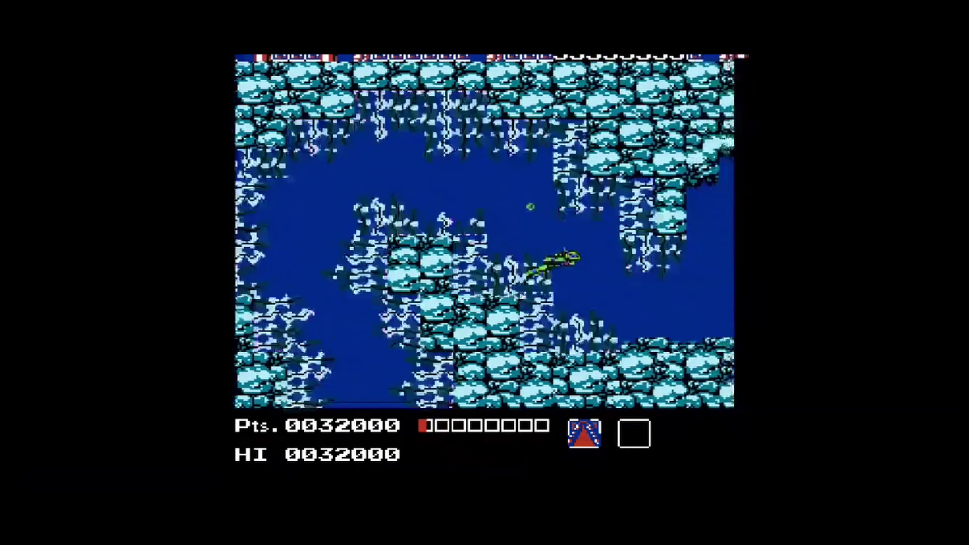